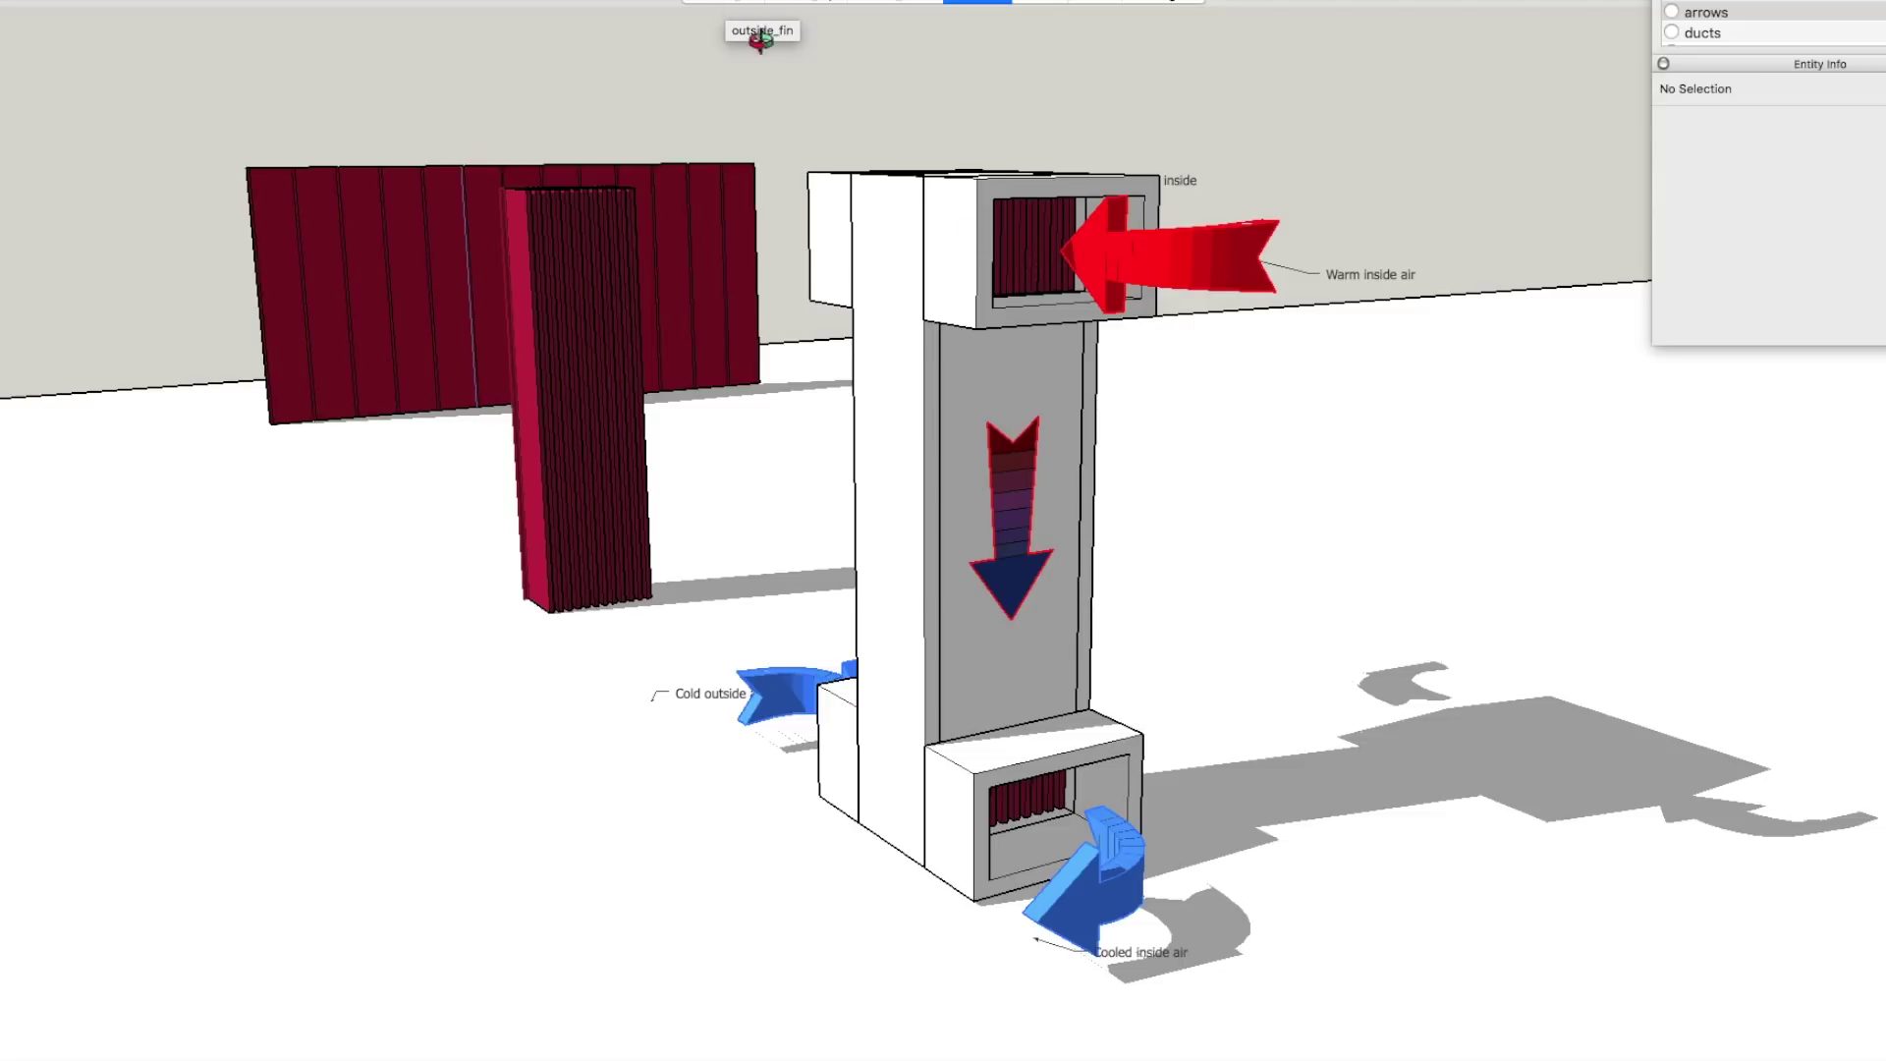
Switch to the outside_fin scene, isolating the dark blue finned wall panel.
click(1098, 2)
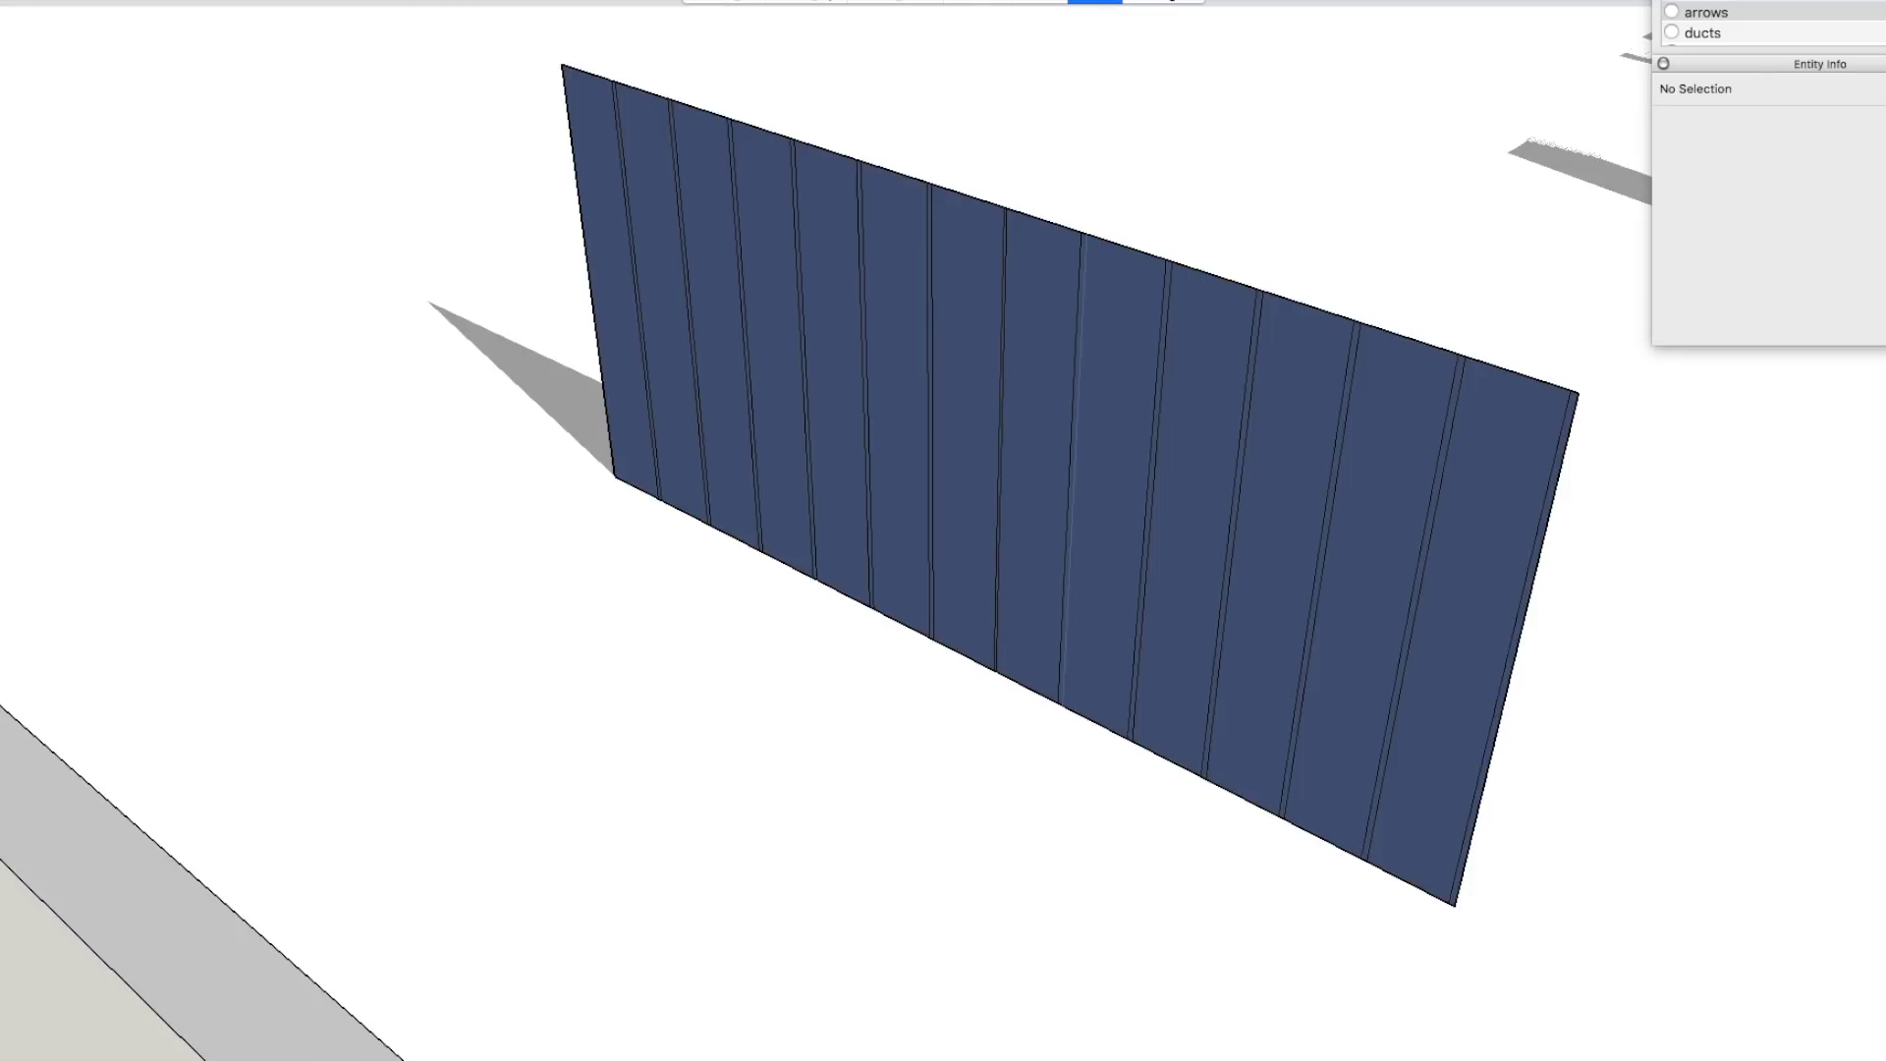
drag(1440, 669, 1460, 611)
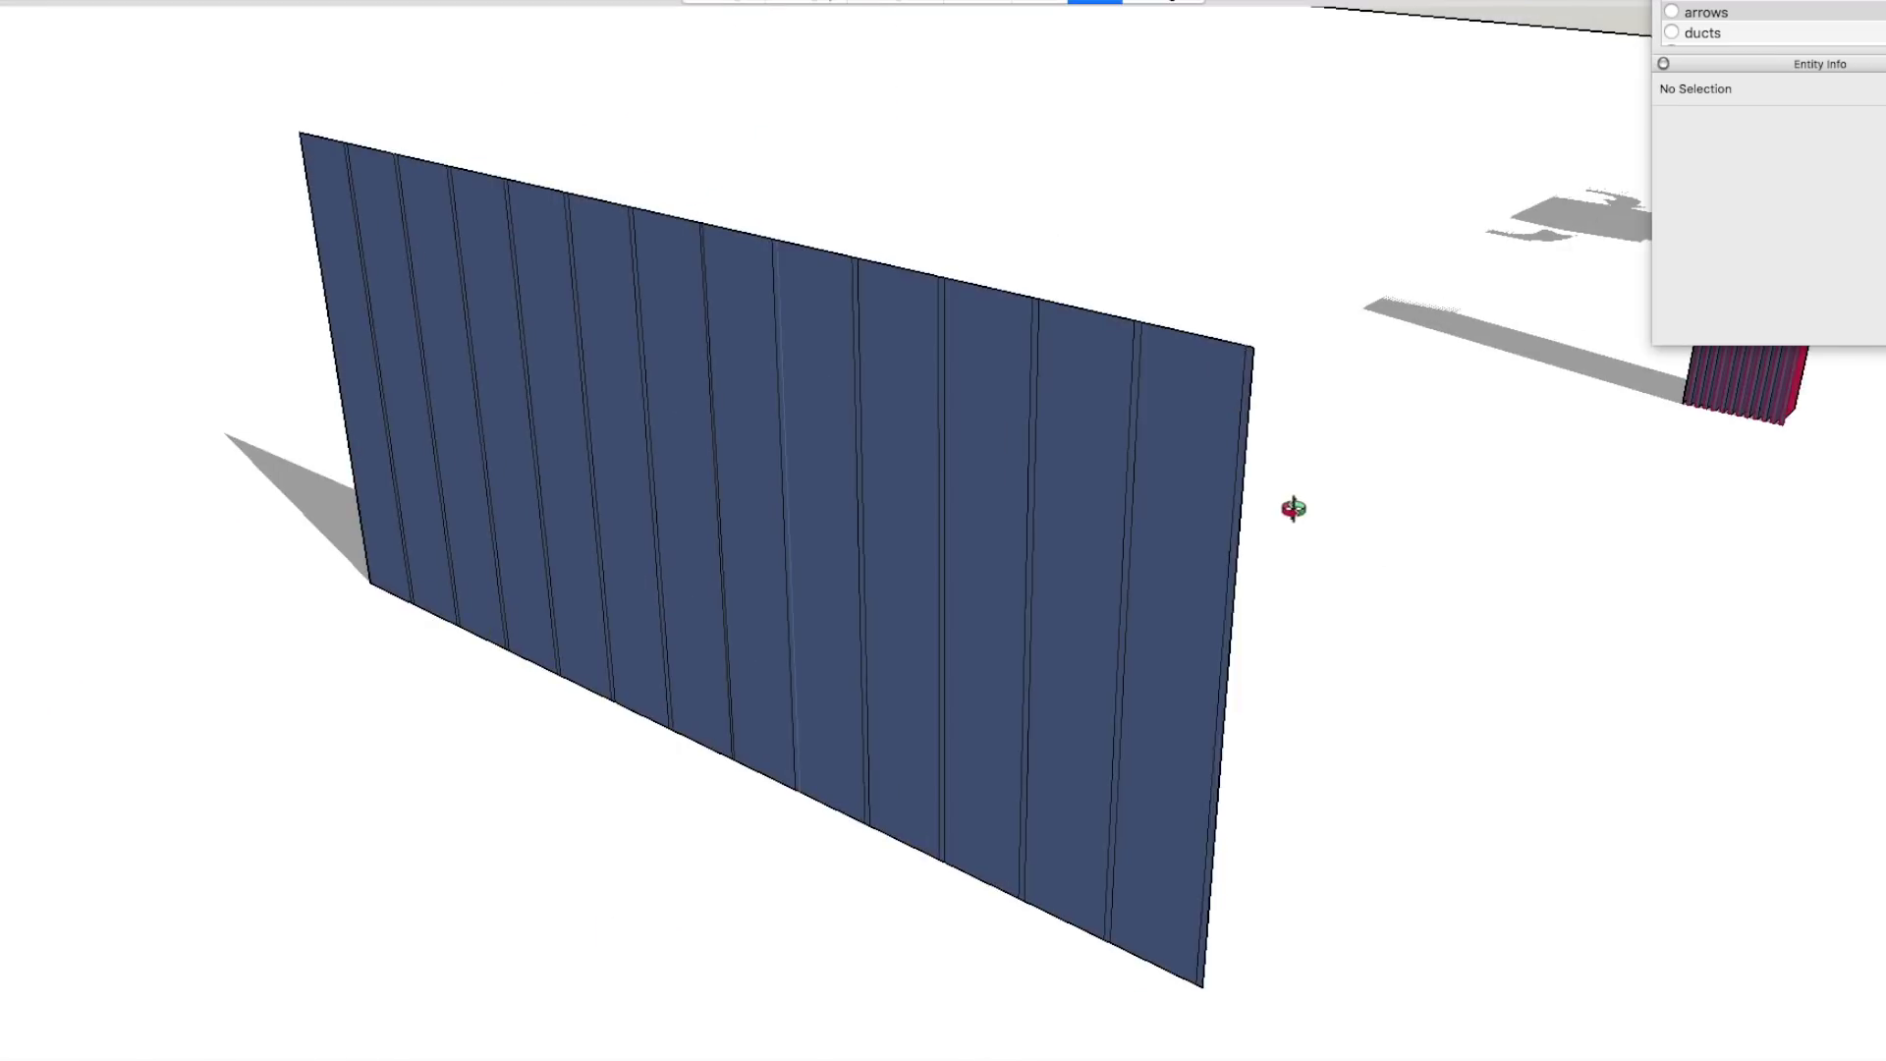
drag(1027, 556, 1107, 551)
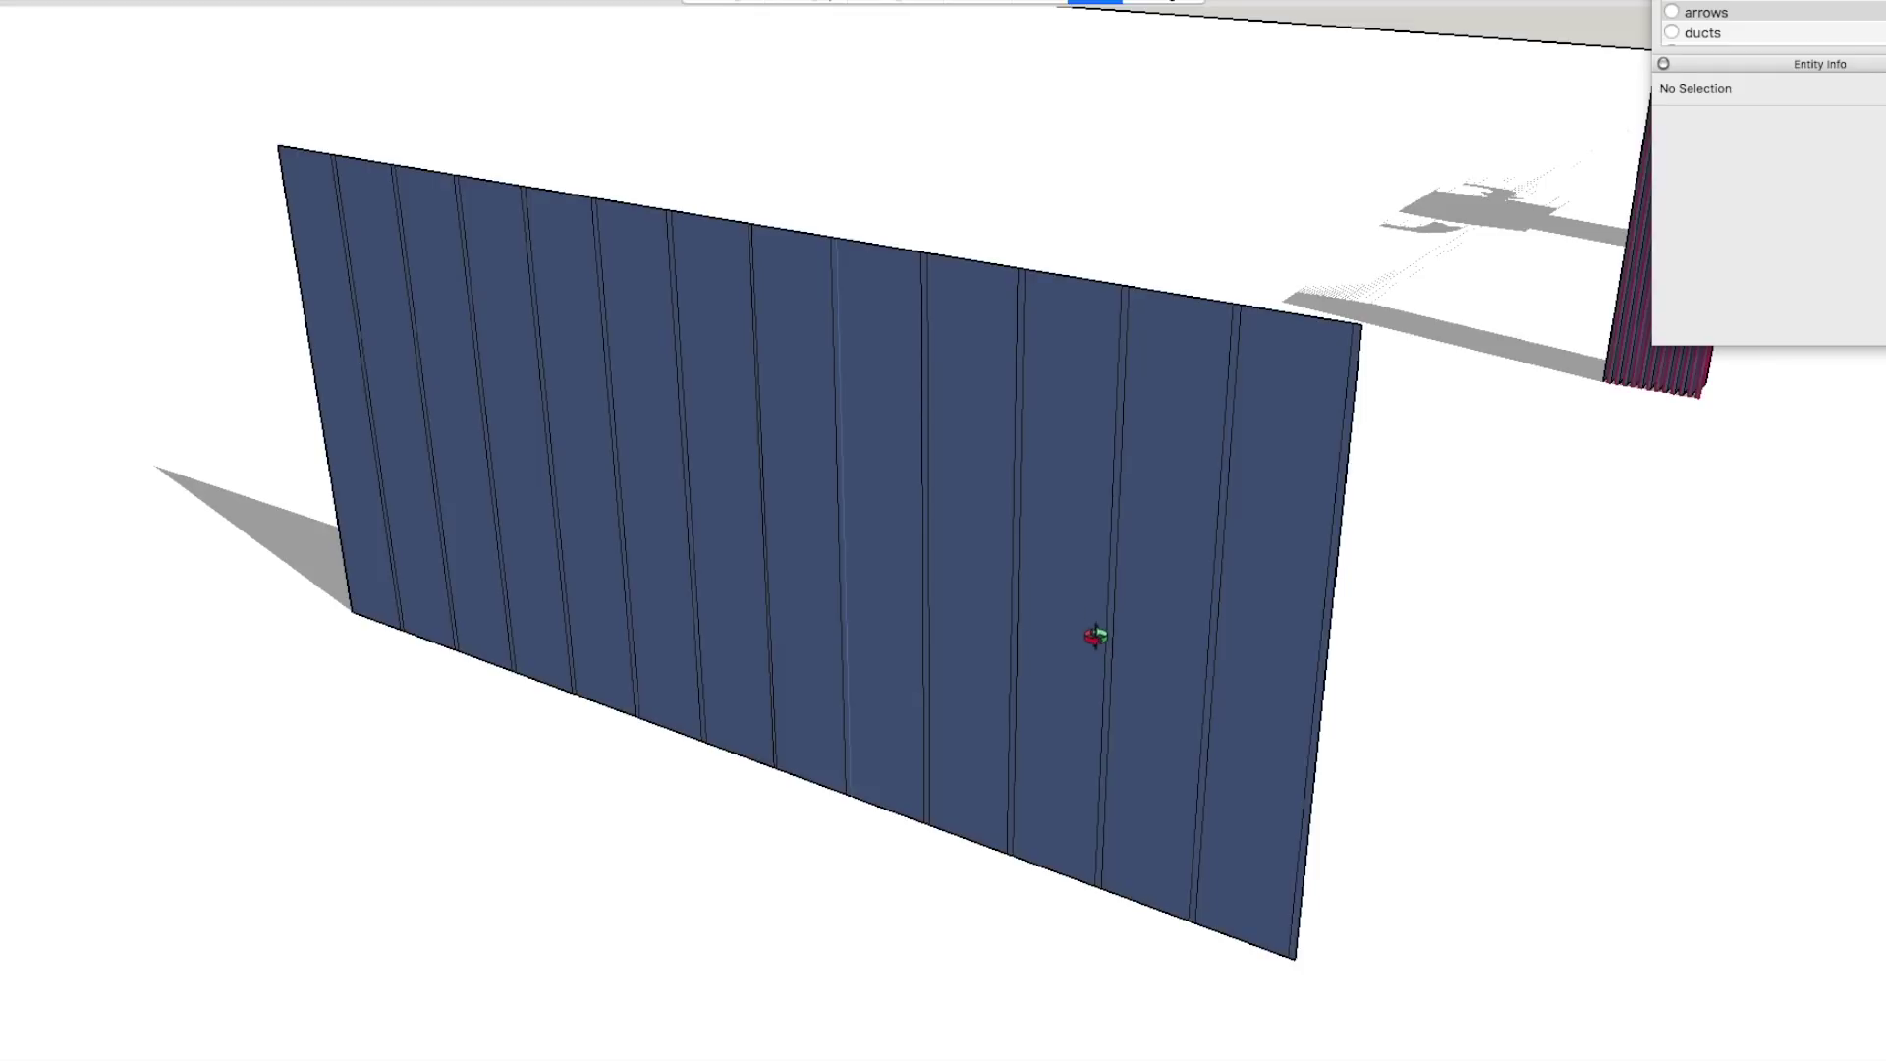
drag(1081, 565, 838, 698)
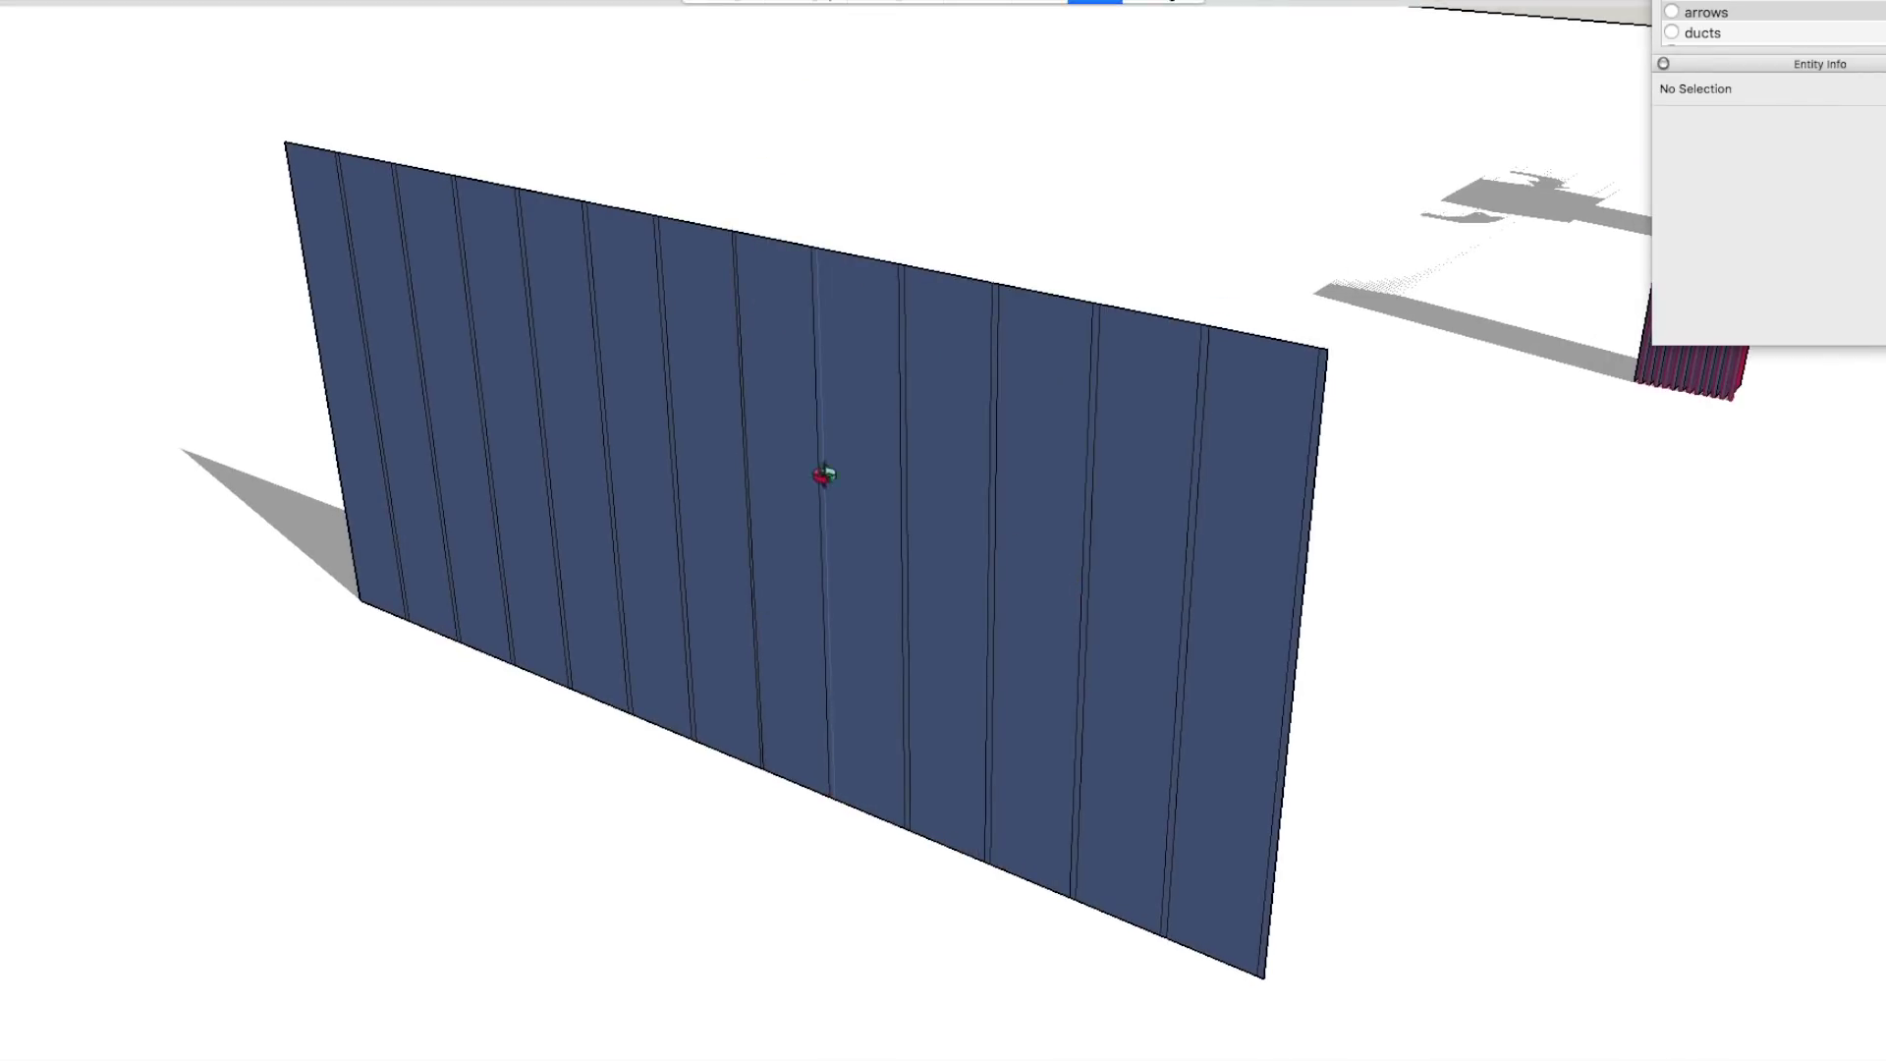
drag(965, 733, 924, 725)
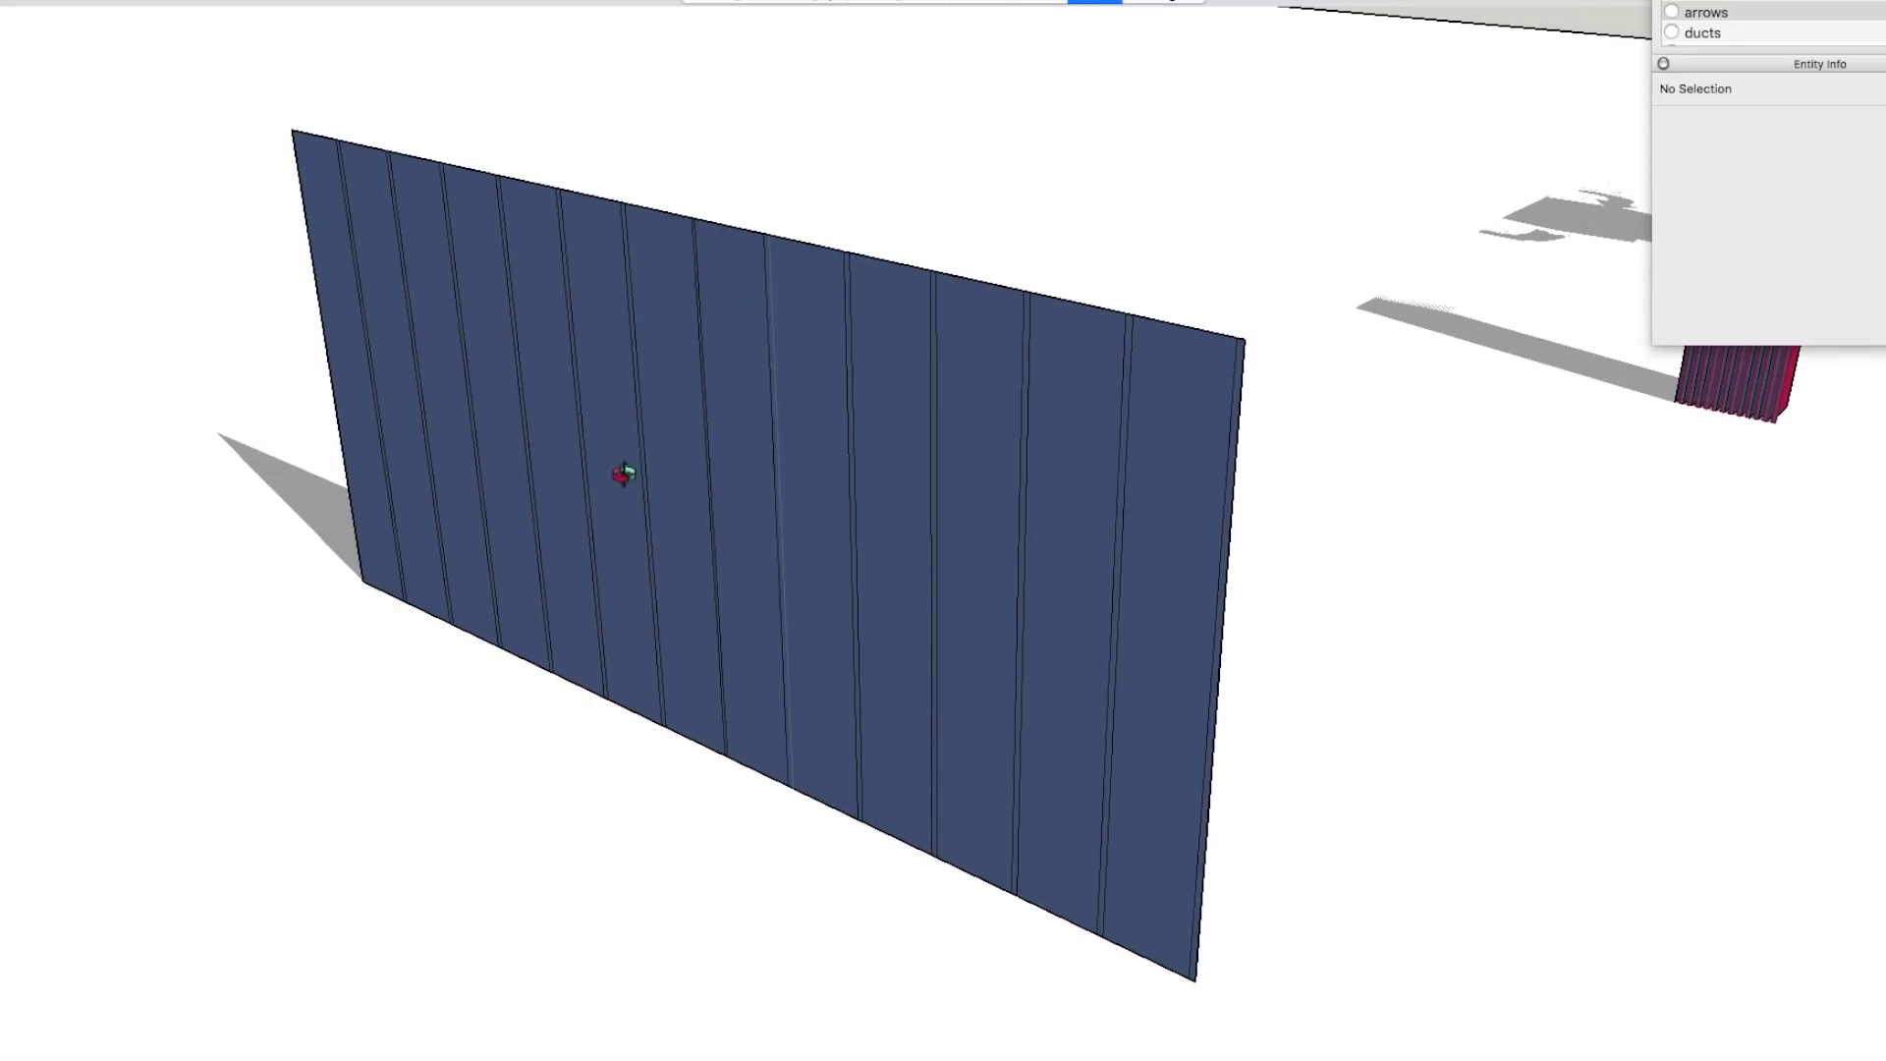
drag(797, 627, 718, 624)
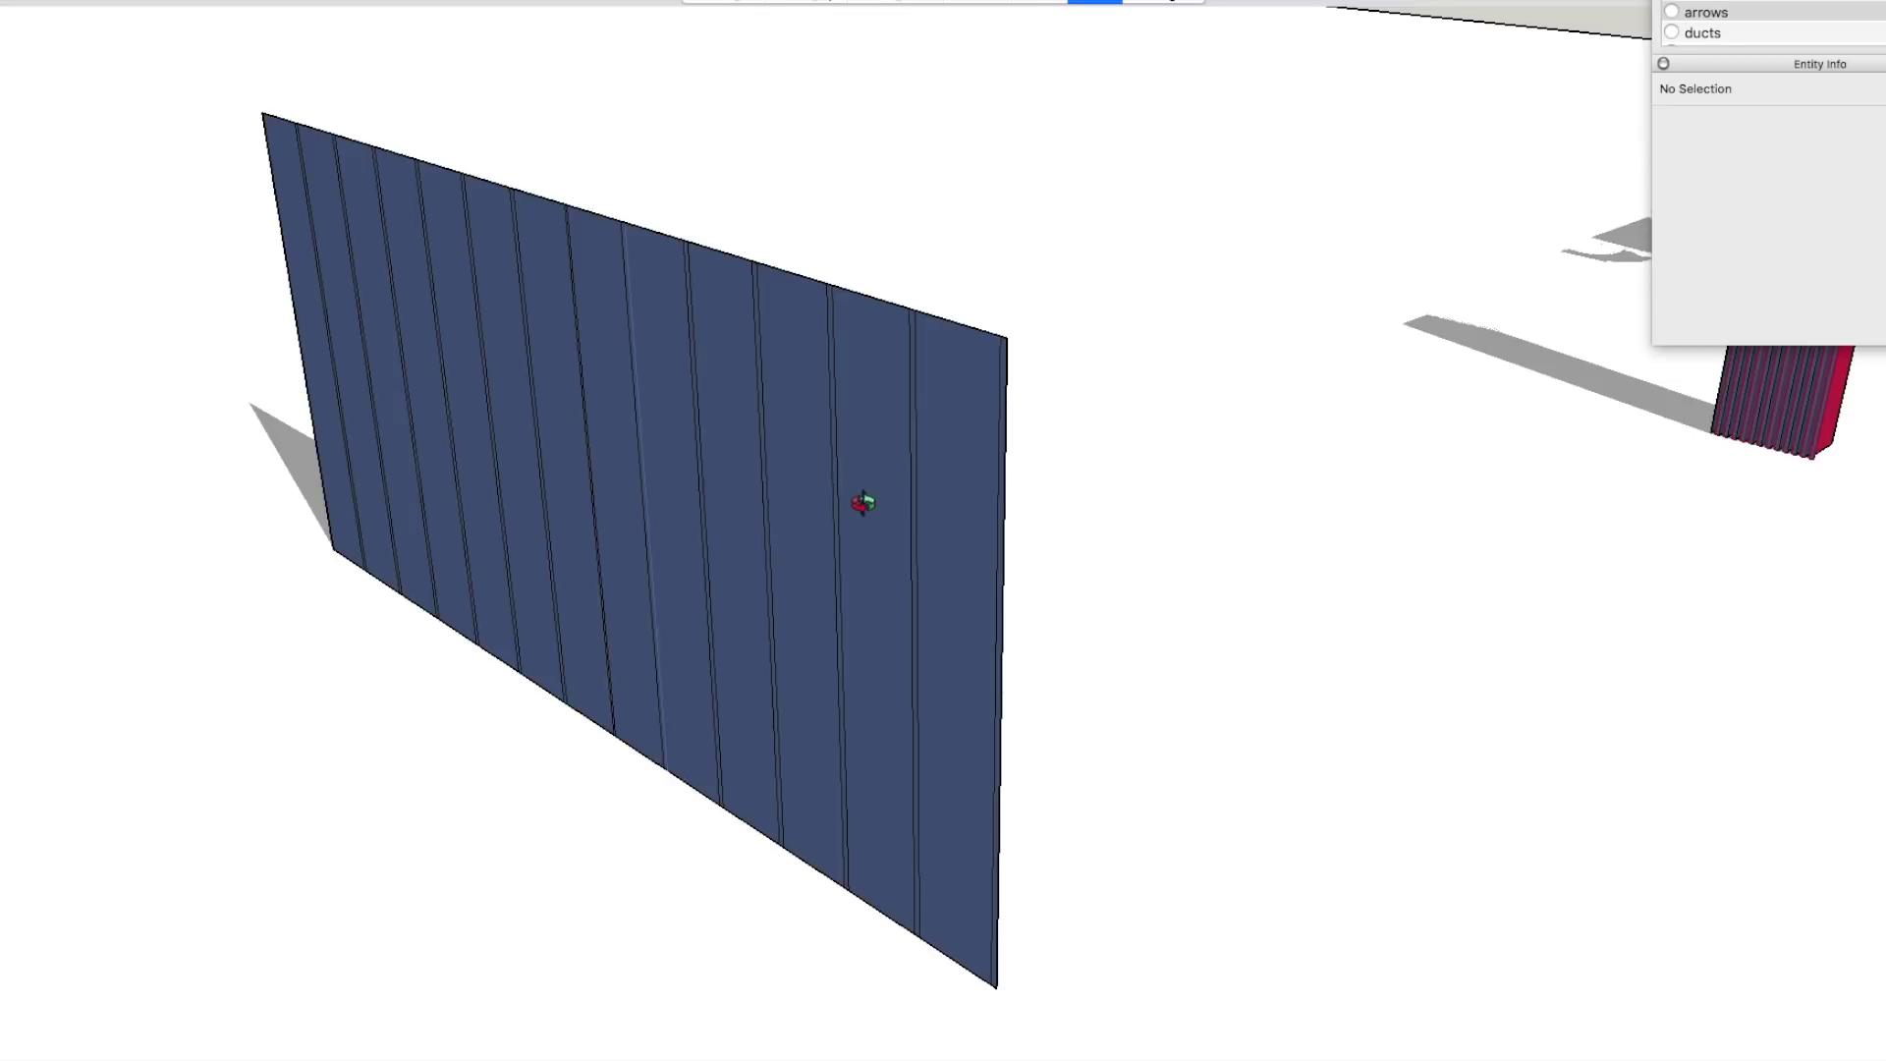
drag(783, 593, 803, 627)
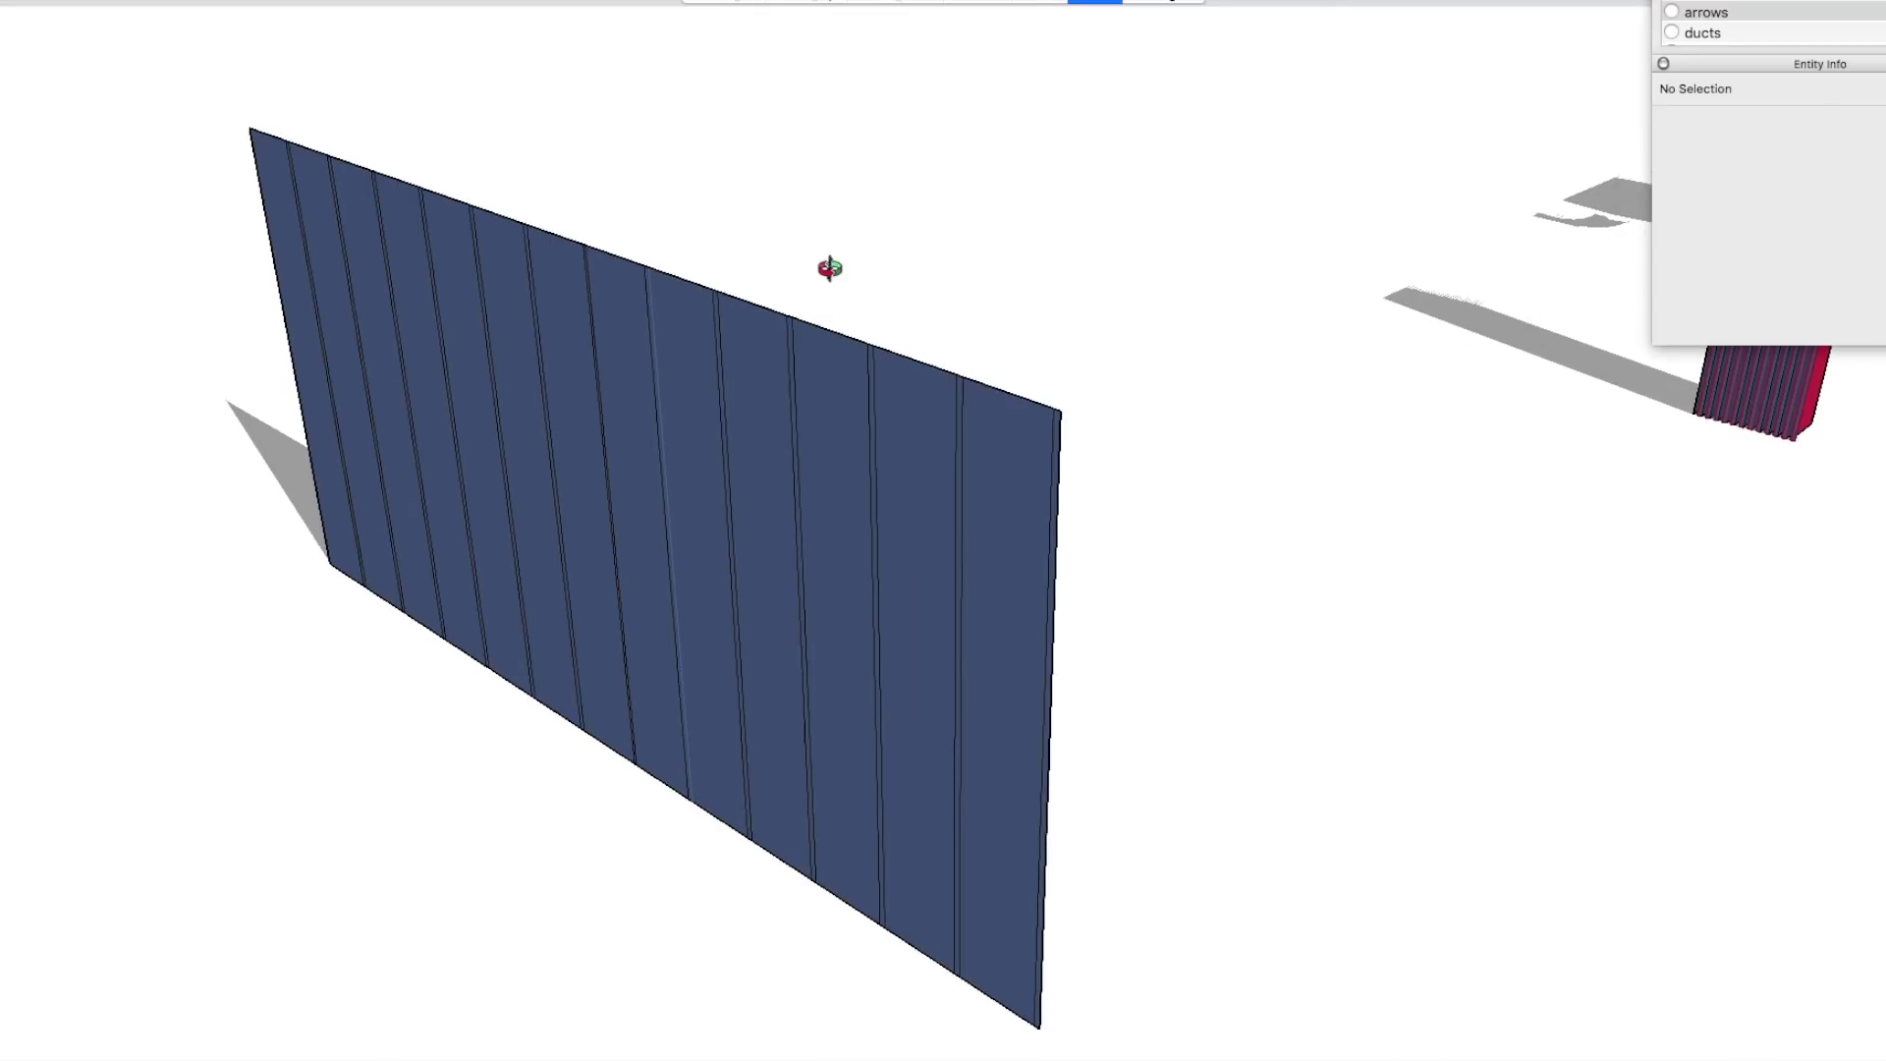
Switch to the heat-exchanger core scene and orbit to see the plate stack from above.
click(825, 5)
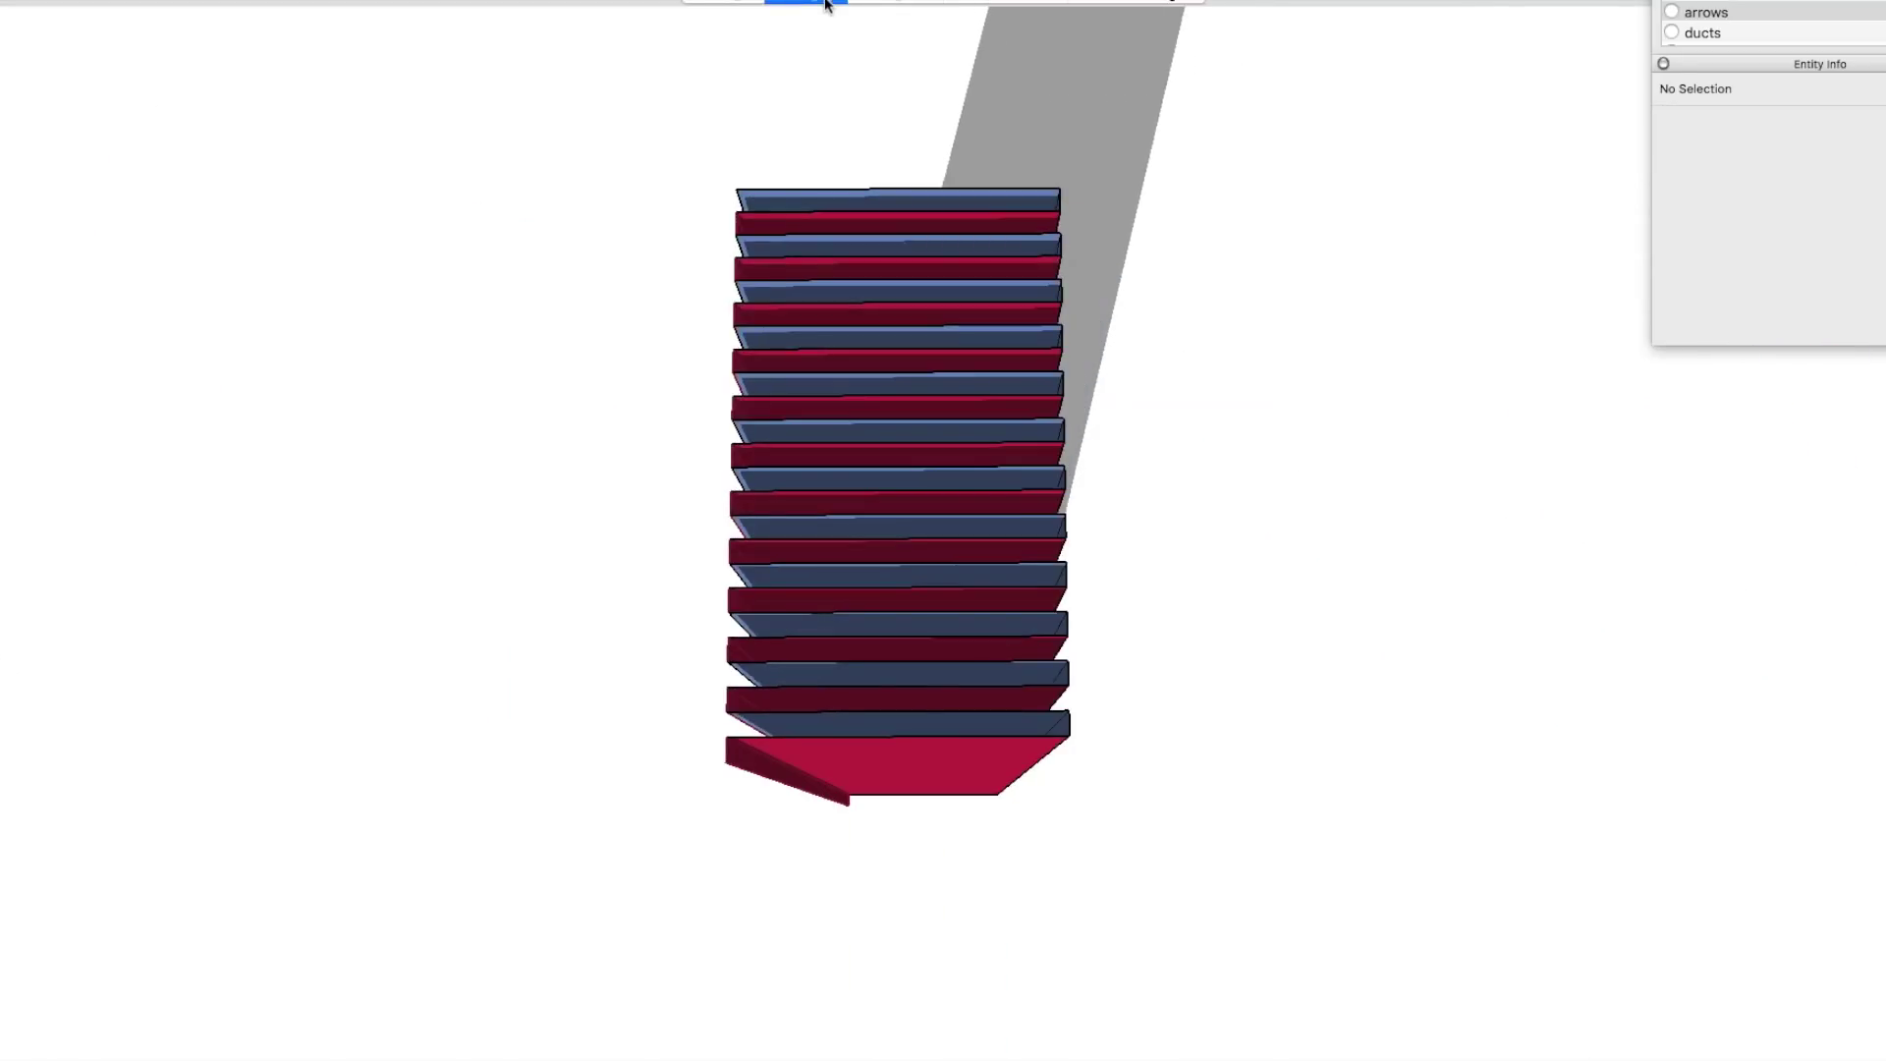
drag(798, 358, 1228, 123)
drag(922, 703, 992, 579)
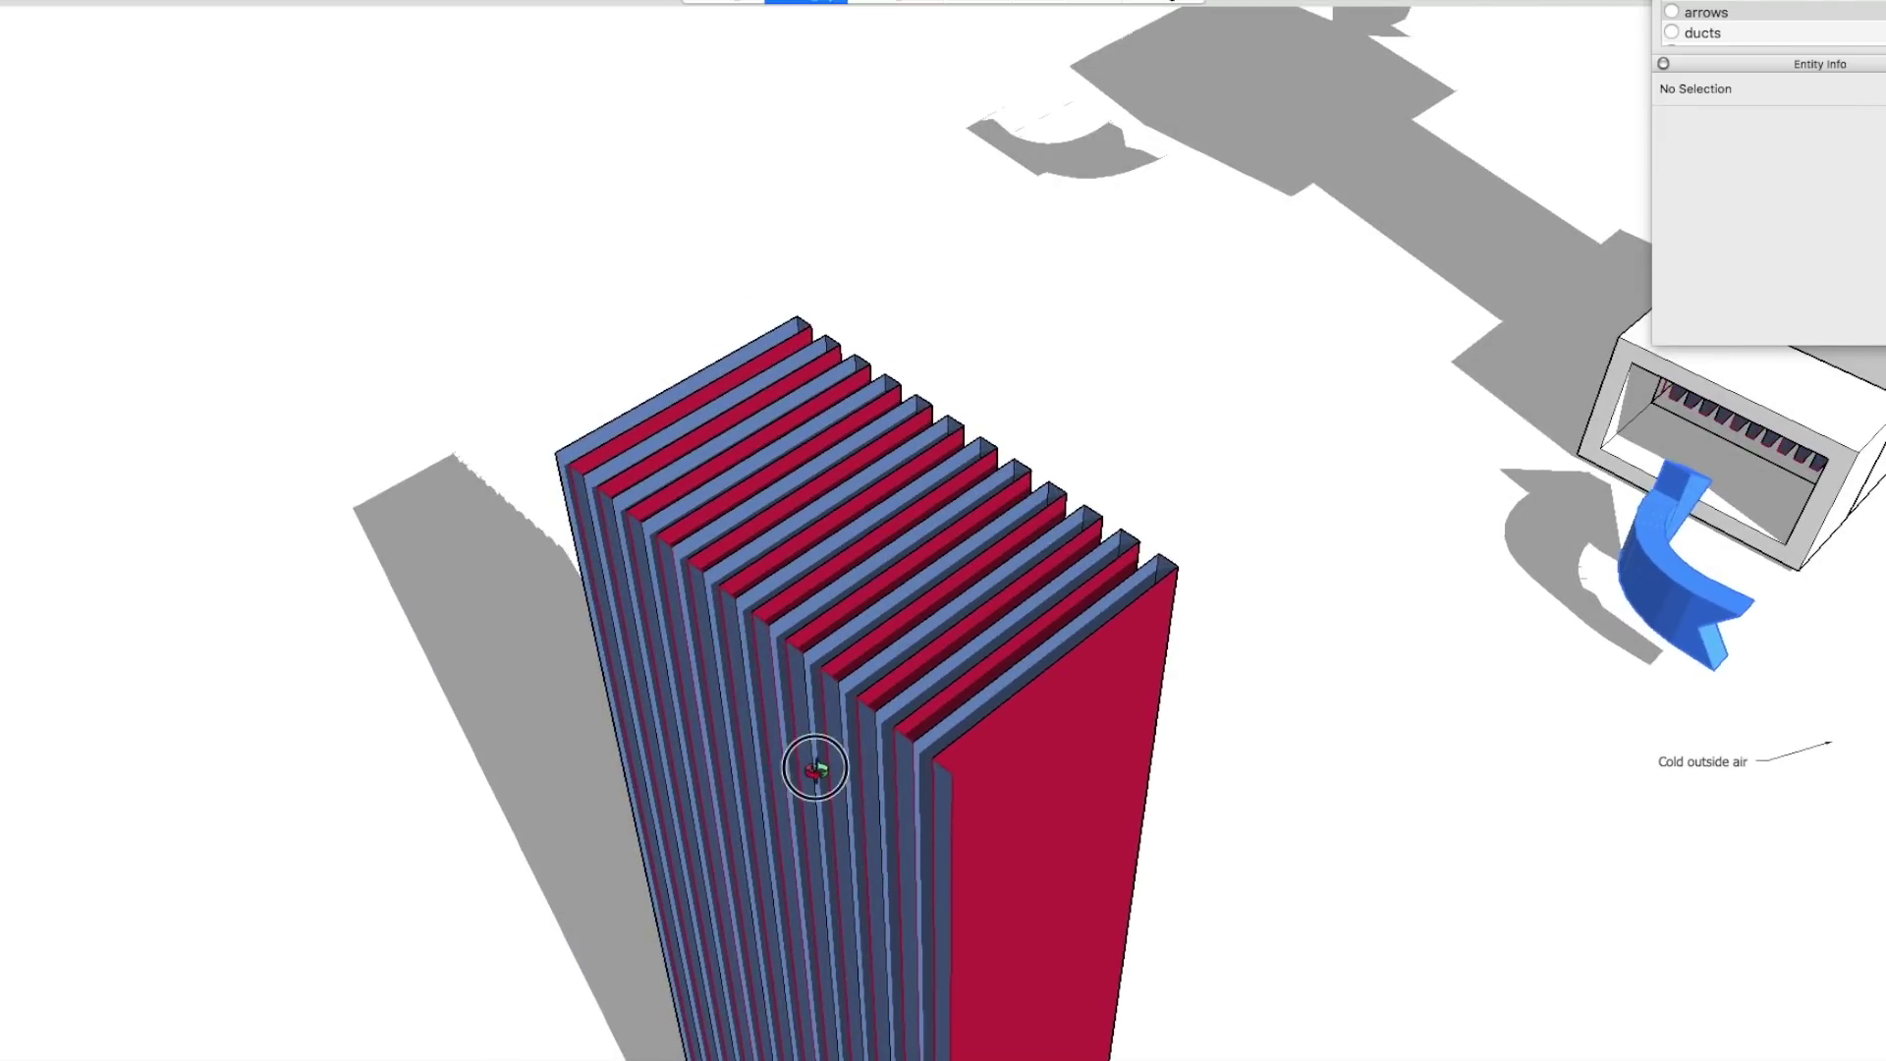
drag(812, 770, 1052, 569)
drag(722, 645, 606, 728)
scroll(837, 722, up, 3)
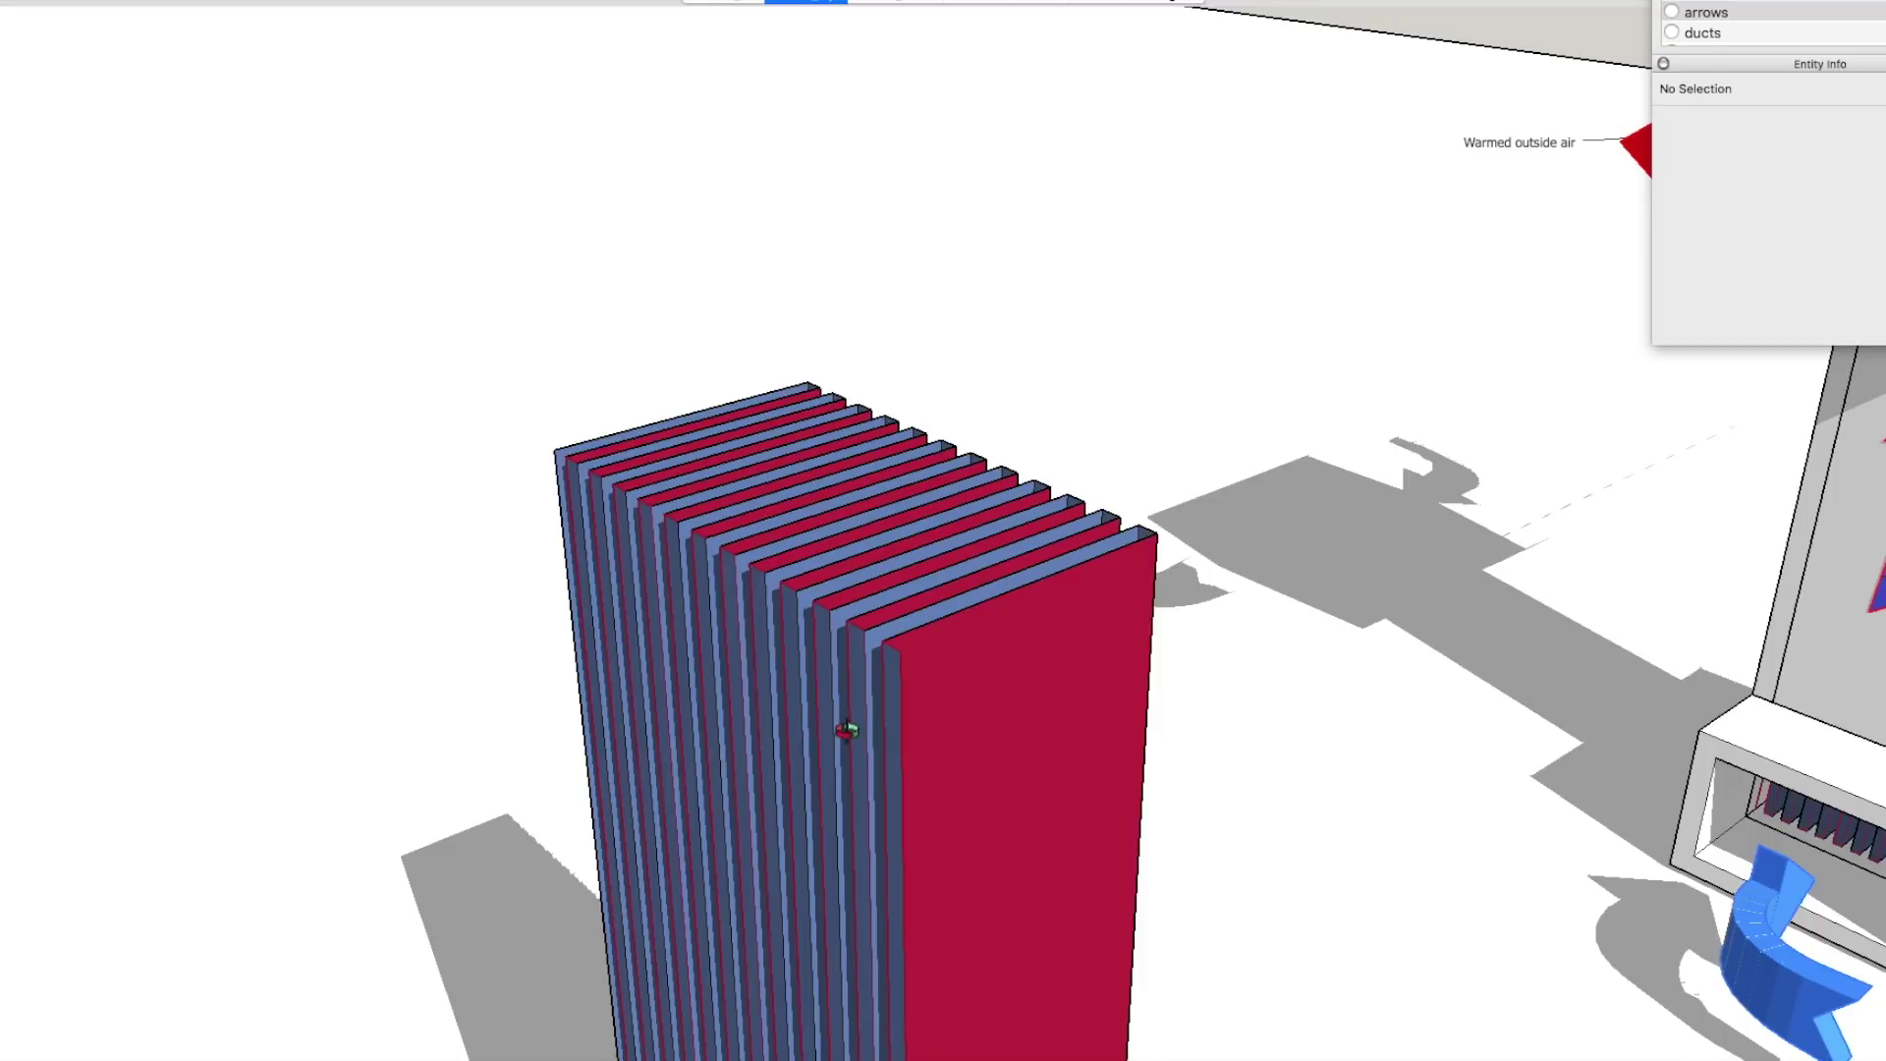
Orbit and zoom around the core to show the front, the wall and the floor slab.
drag(842, 728, 521, 754)
drag(991, 747, 551, 757)
scroll(572, 639, down, 3)
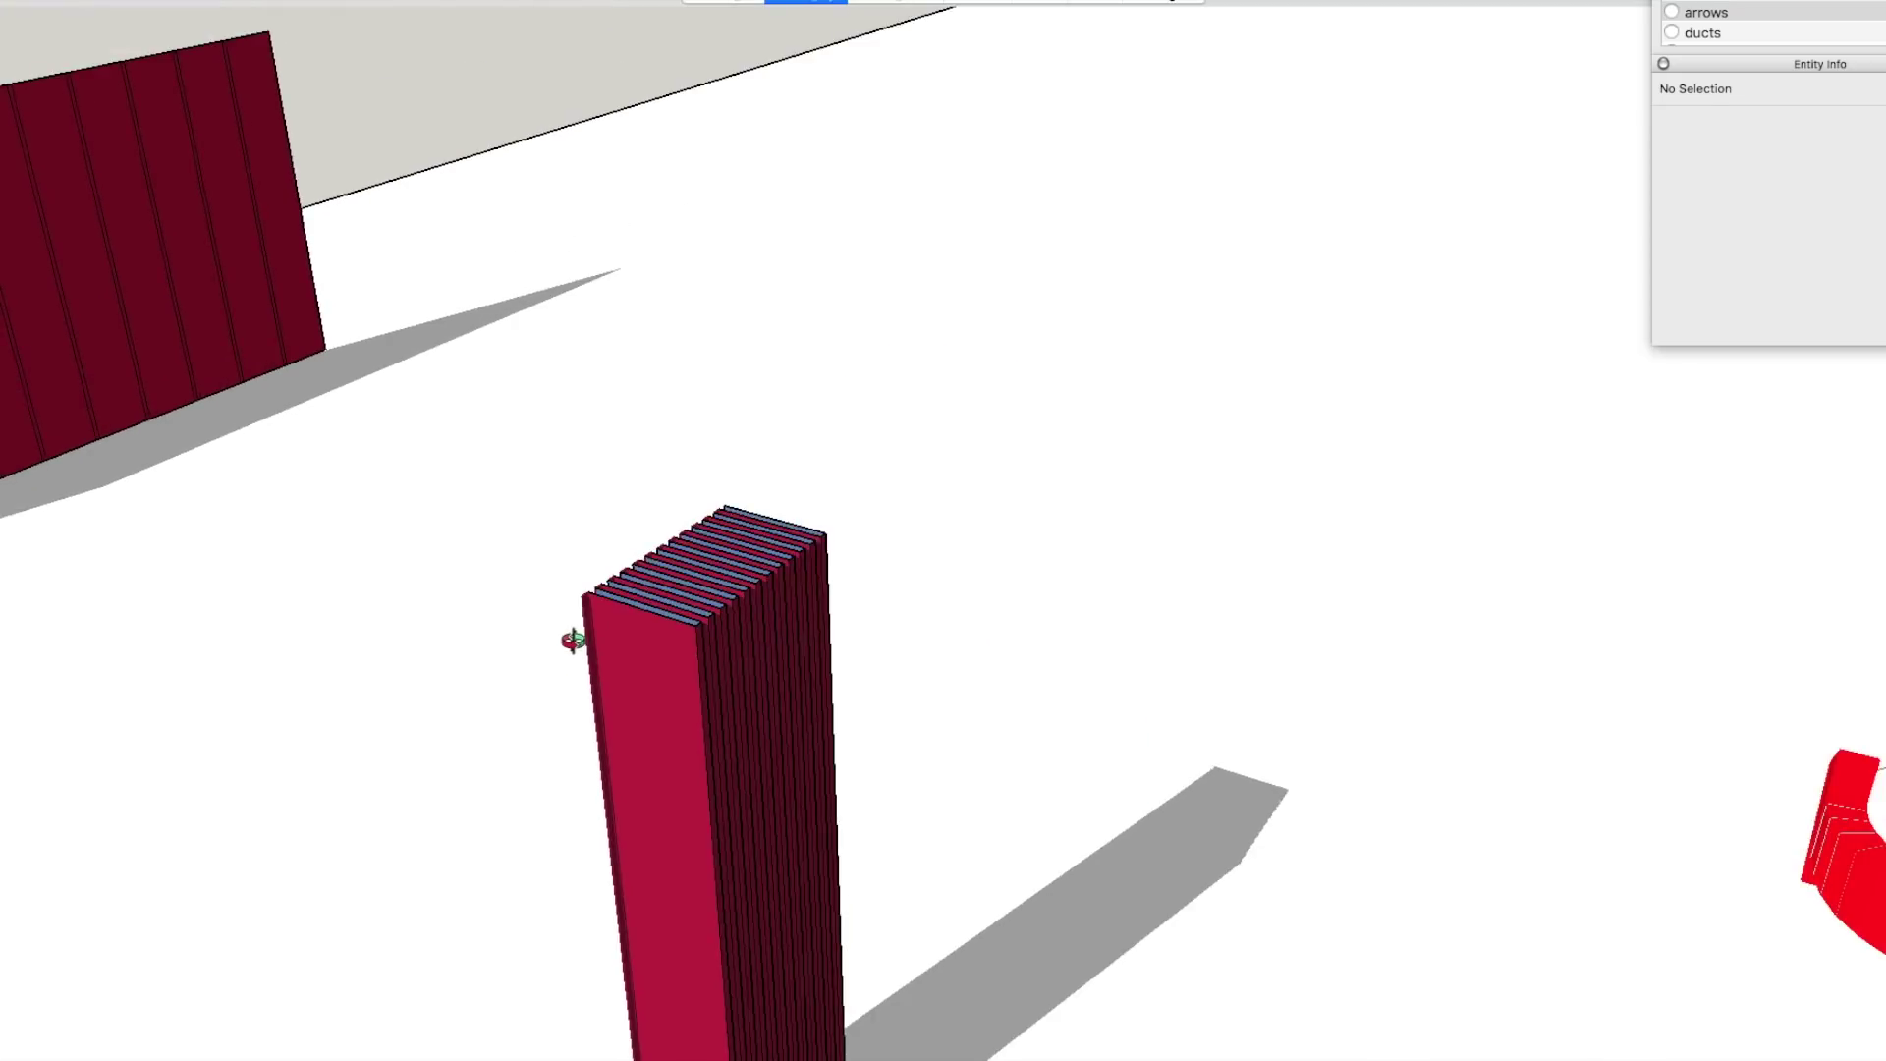
scroll(573, 640, down, 5)
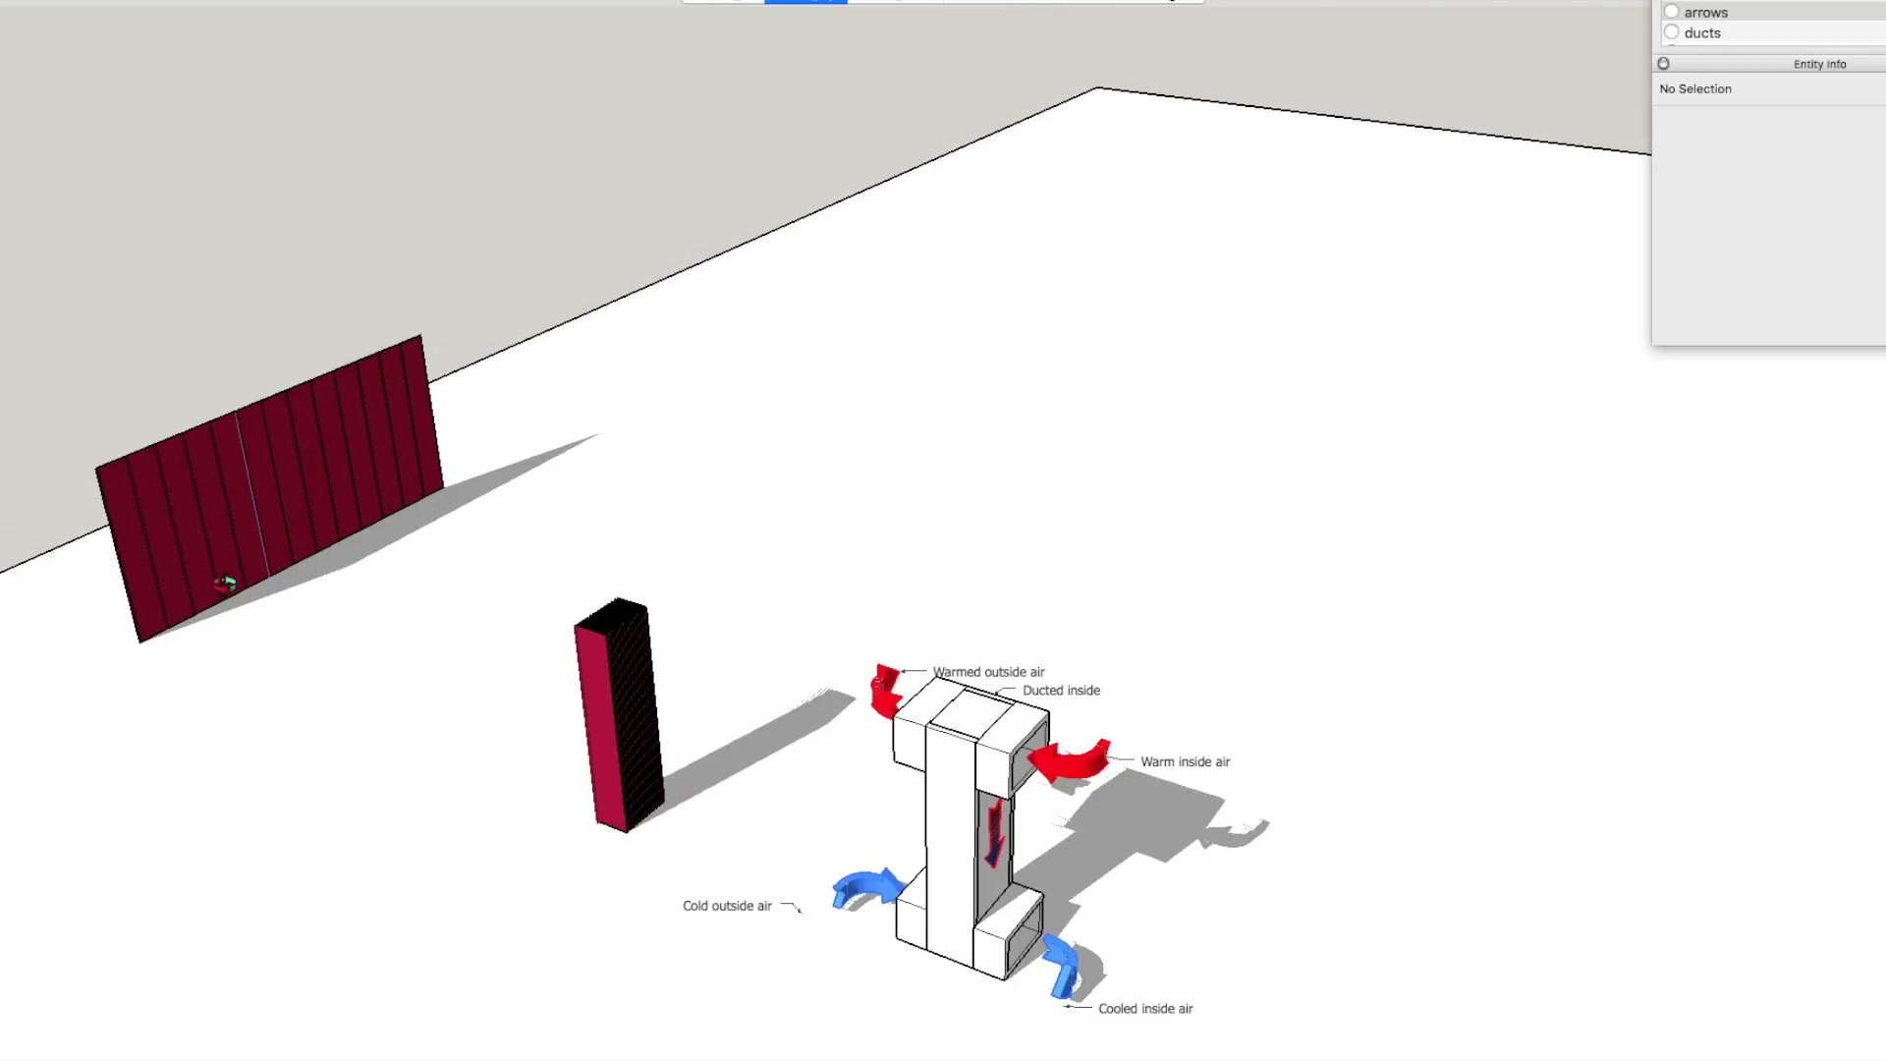
drag(347, 448, 1110, 230)
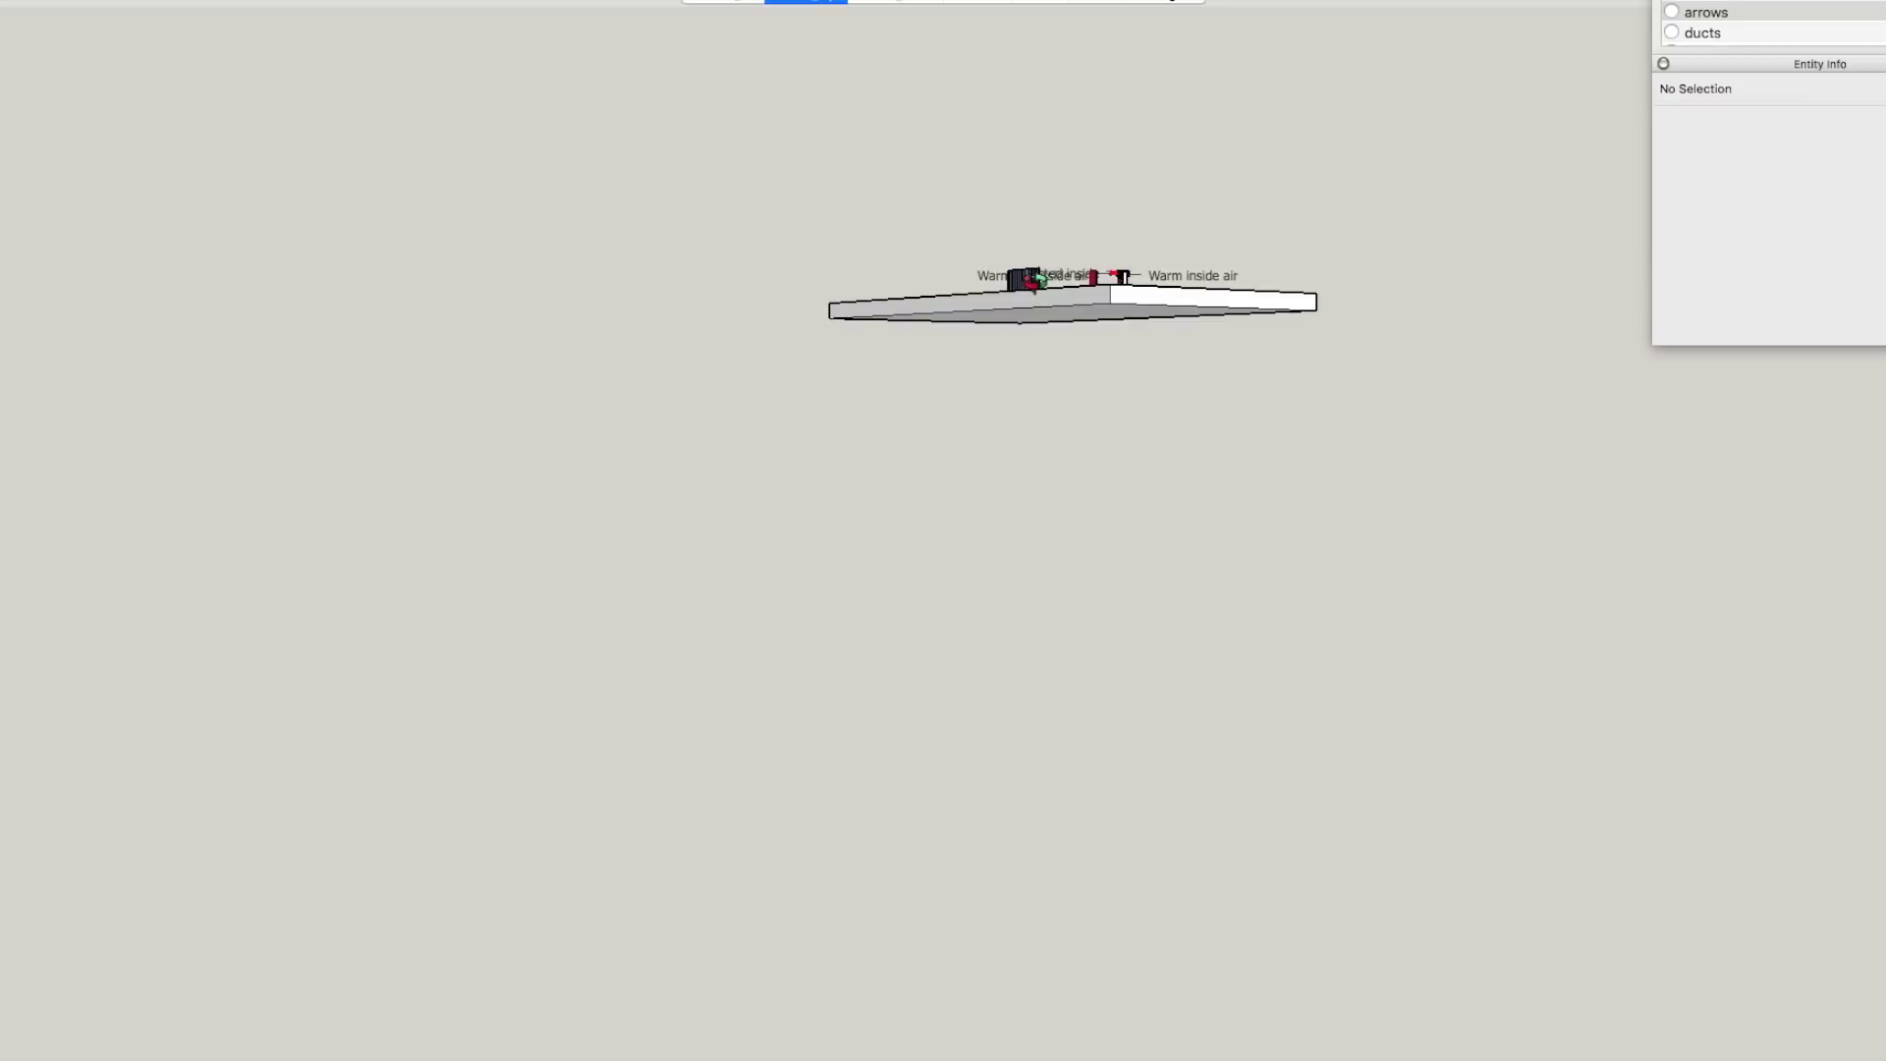
scroll(1029, 271, up, 10)
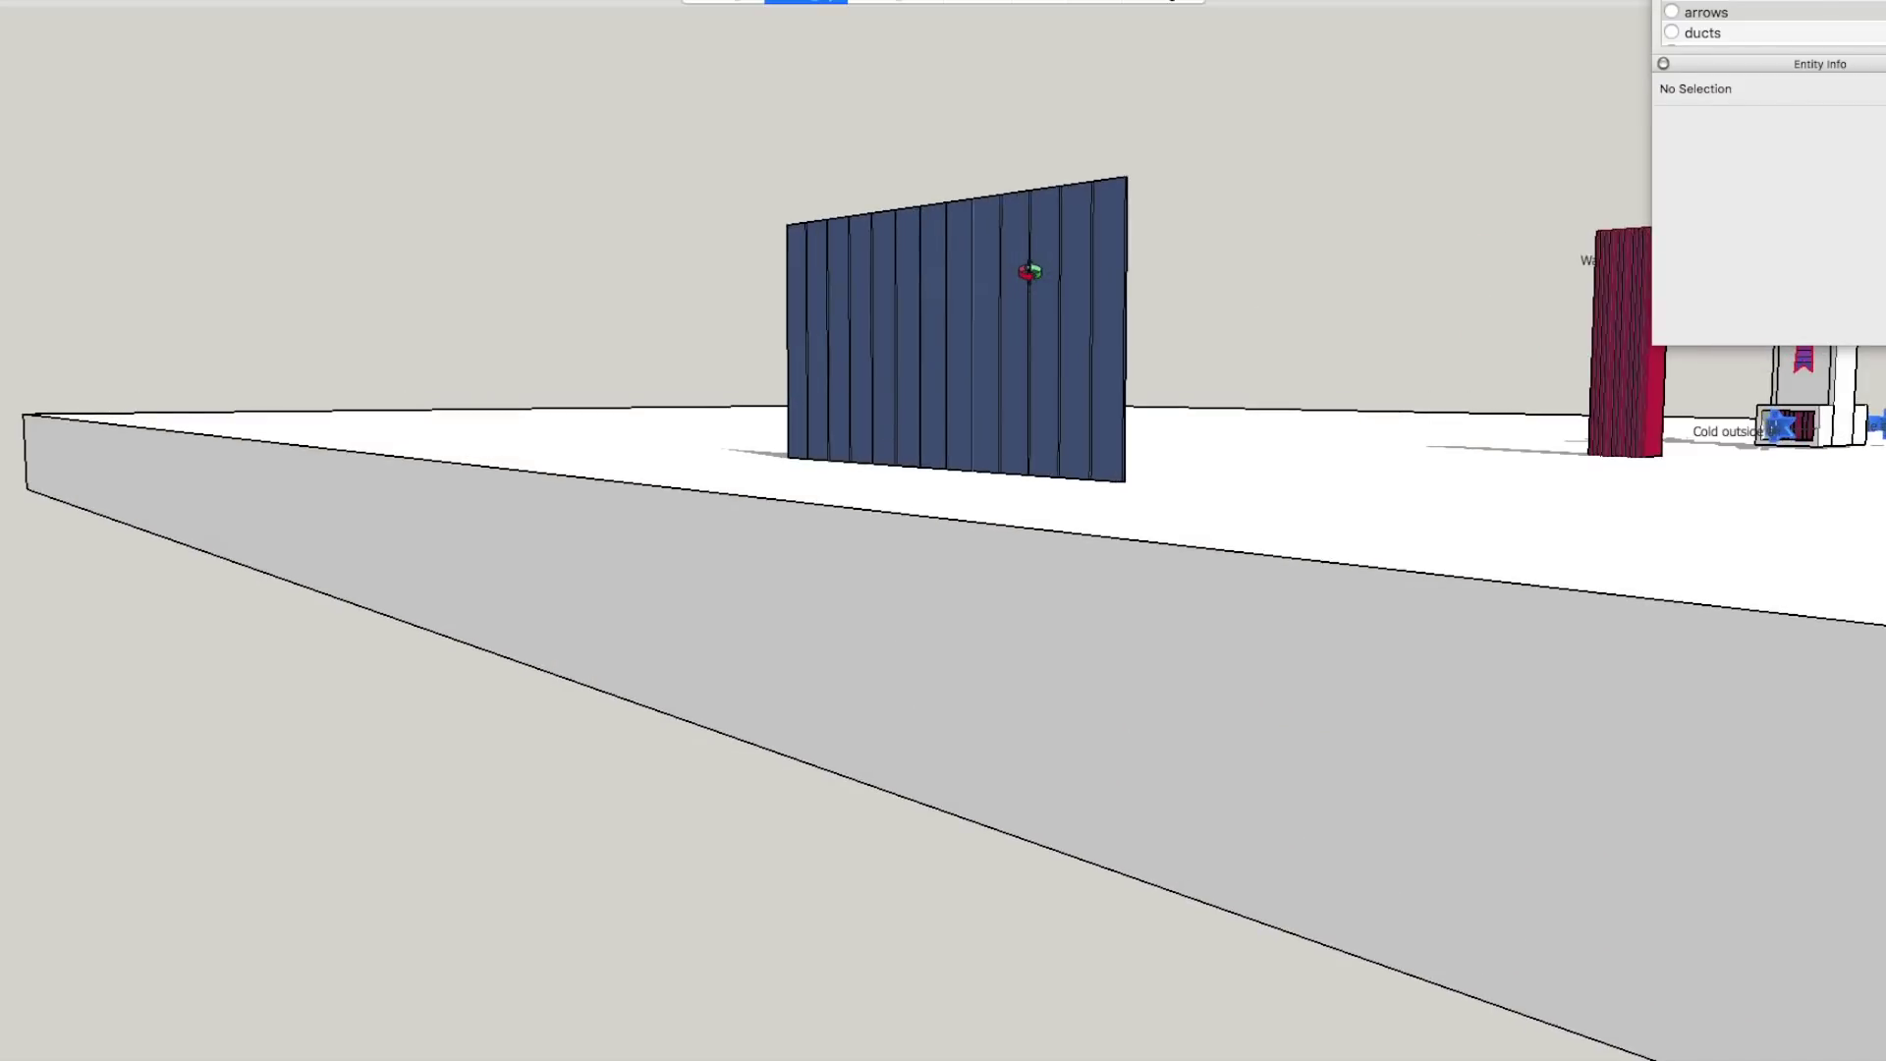
drag(1029, 271, 1011, 337)
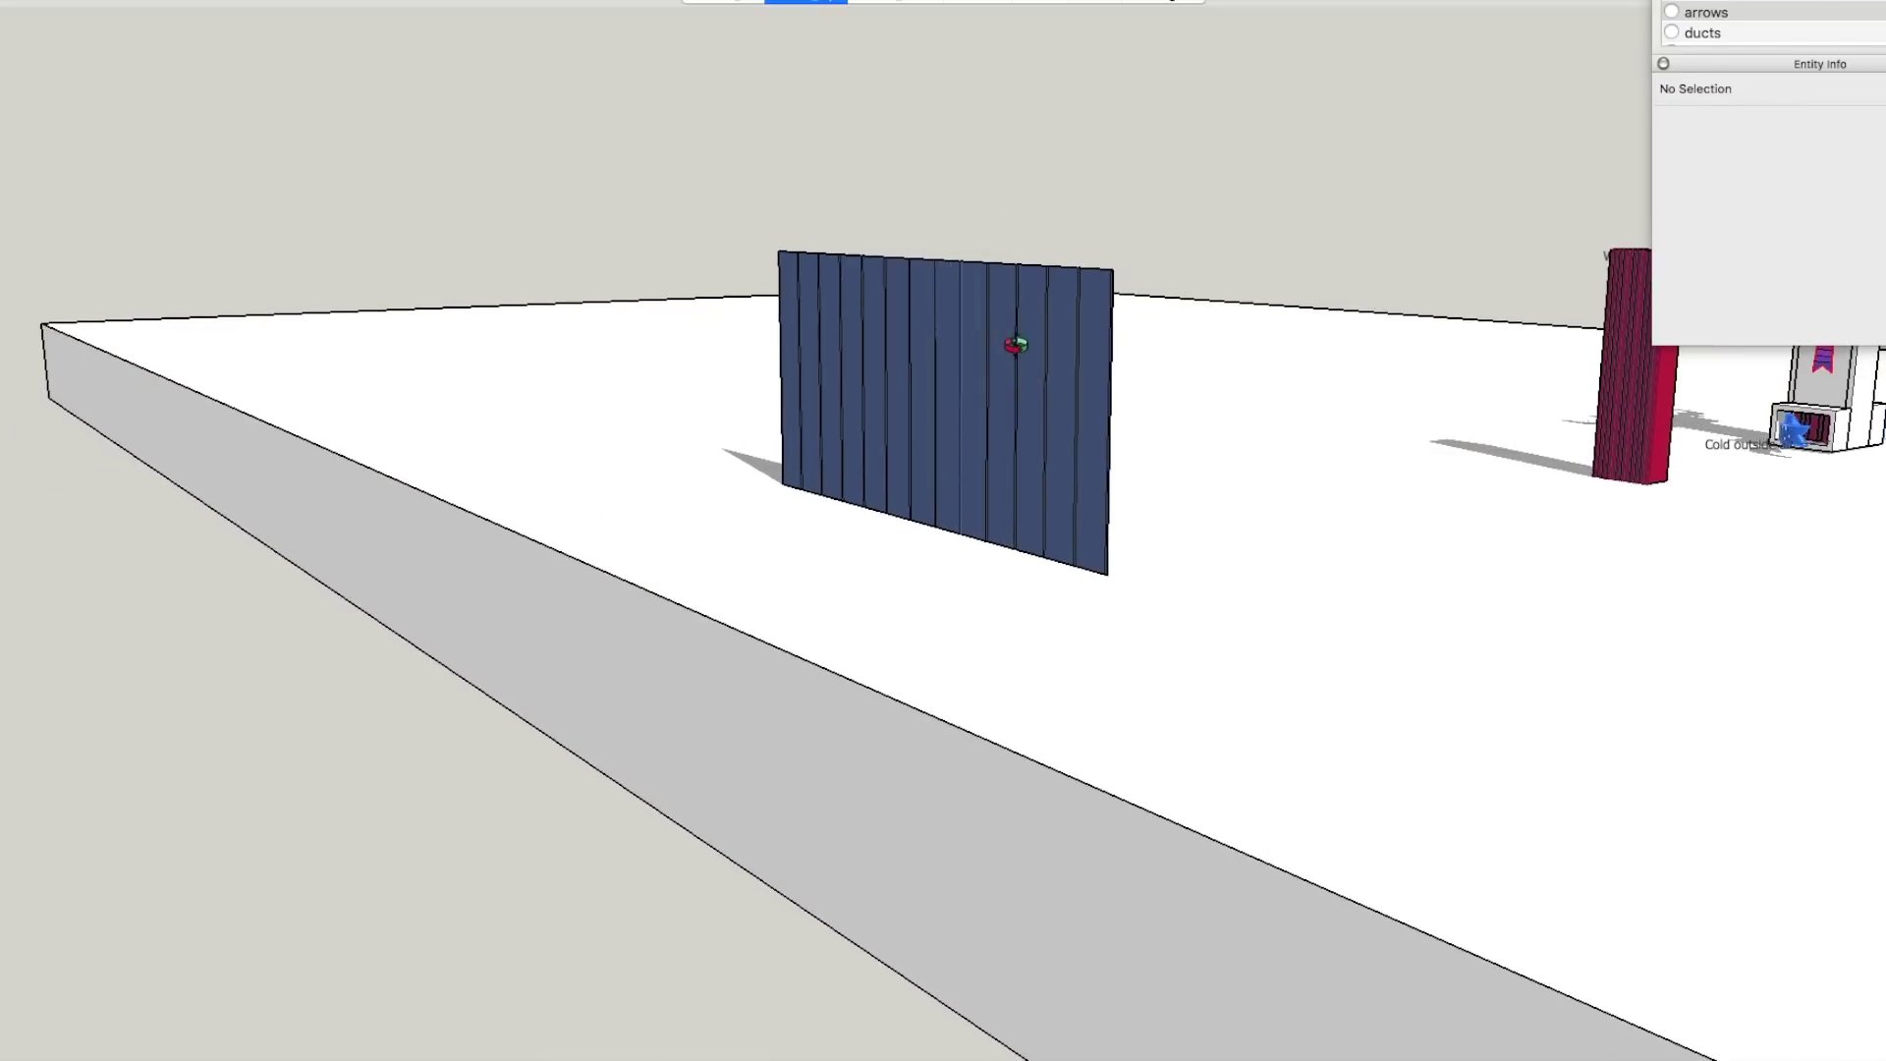
Orbit to show the wall's red back and blue face, then move the information panel lower.
scroll(1013, 368, up, 5)
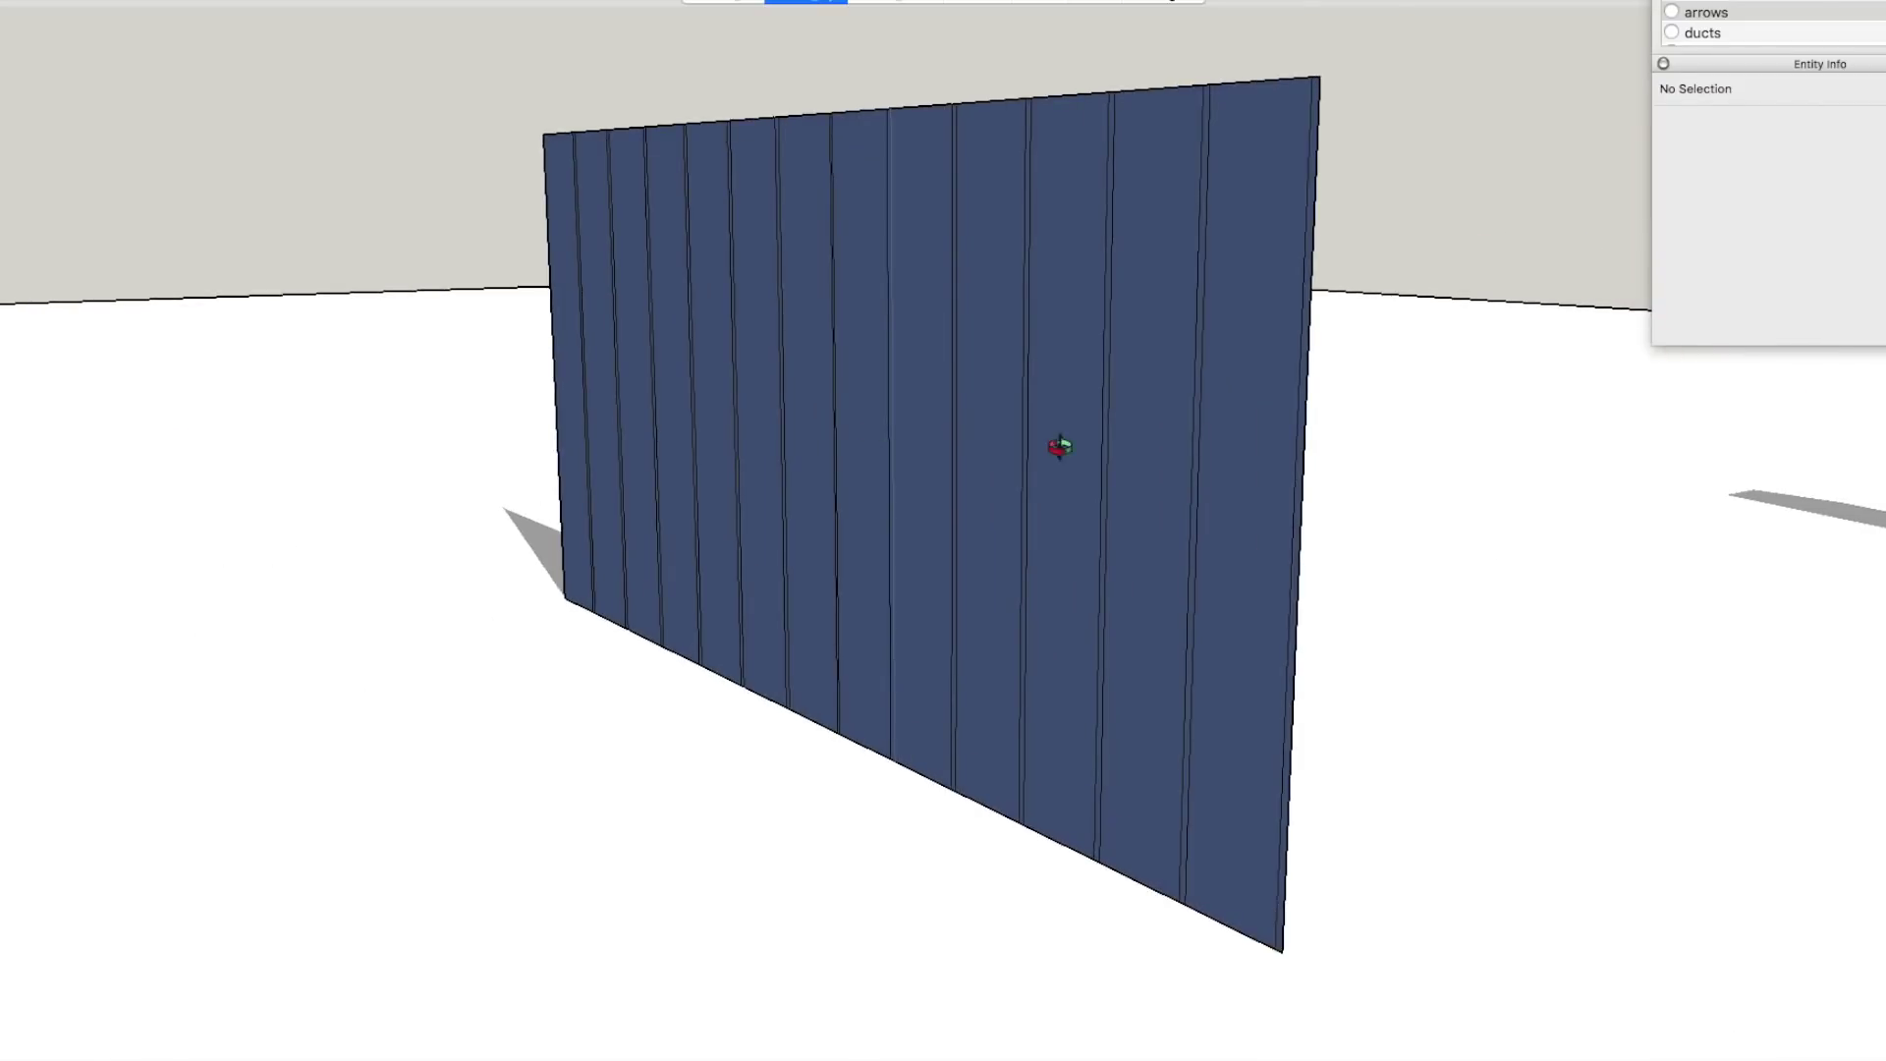
drag(1061, 446, 442, 548)
scroll(443, 550, down, 6)
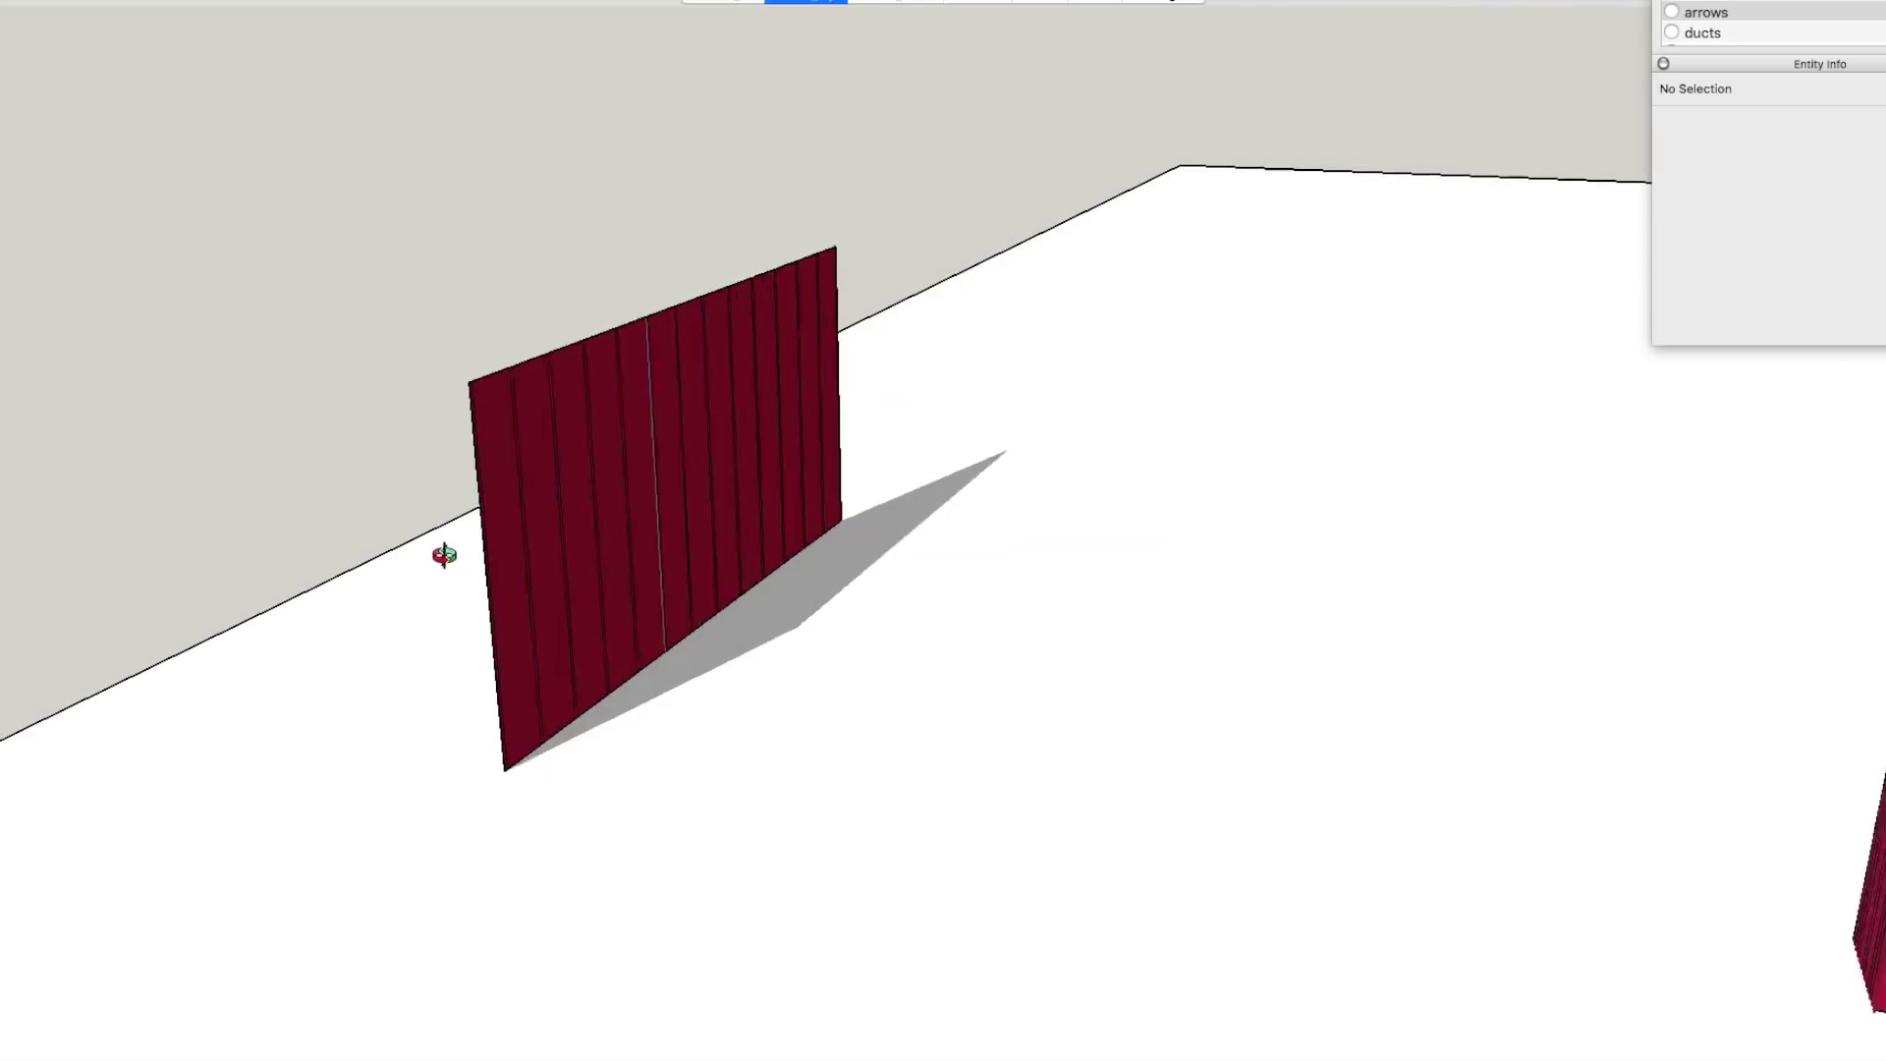
drag(443, 550, 951, 517)
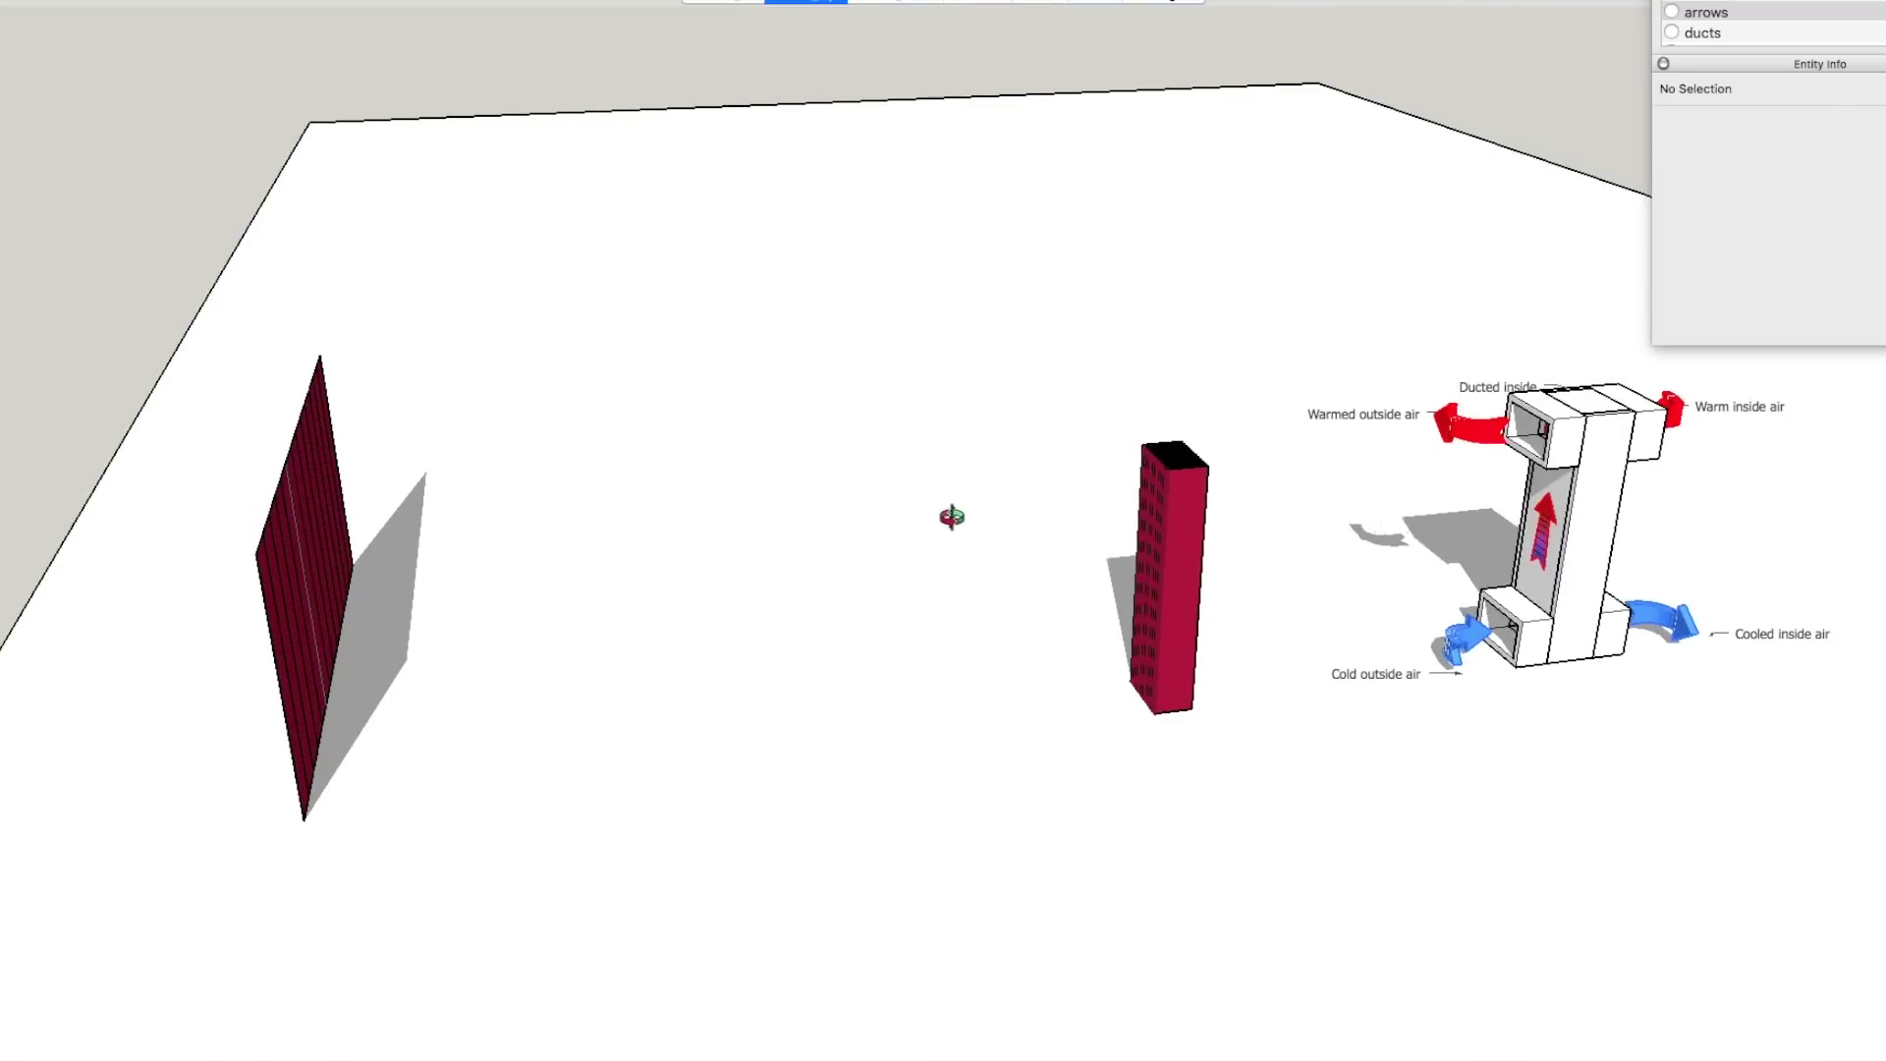
drag(1240, 590, 1274, 536)
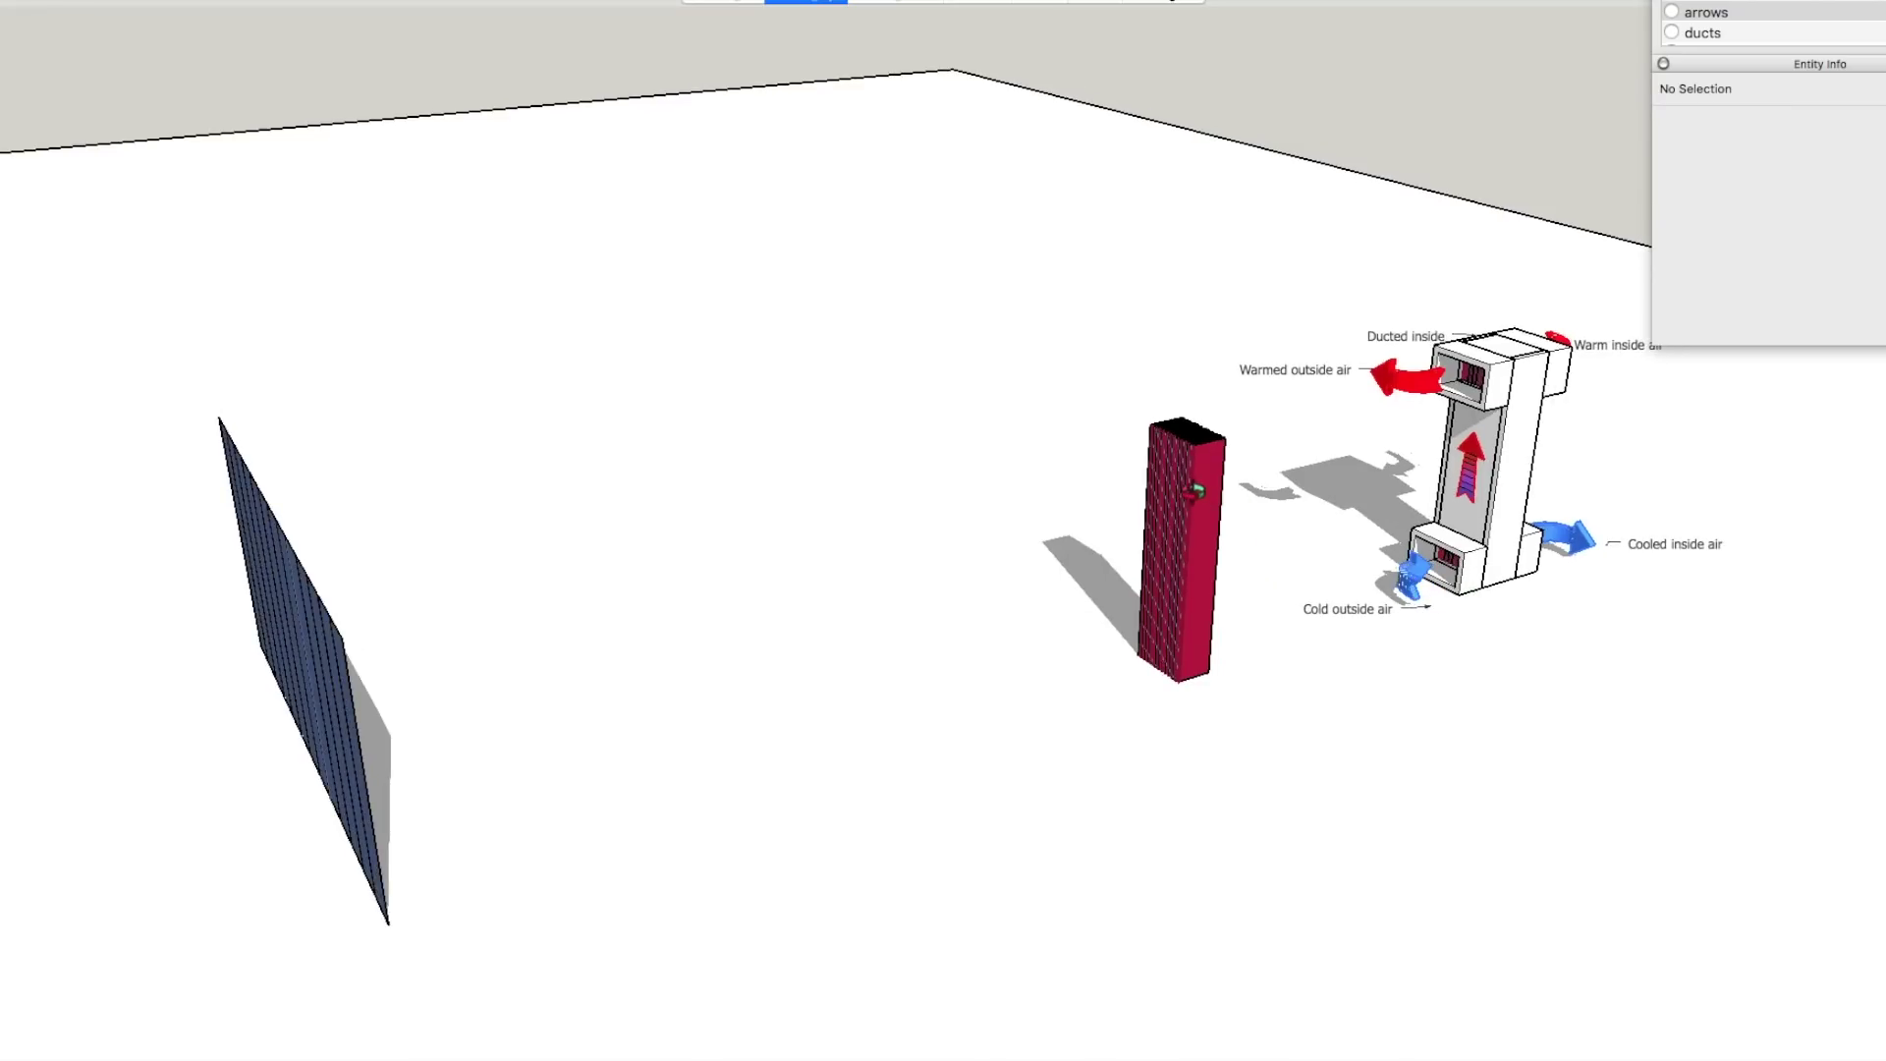
scroll(1192, 492, up, 5)
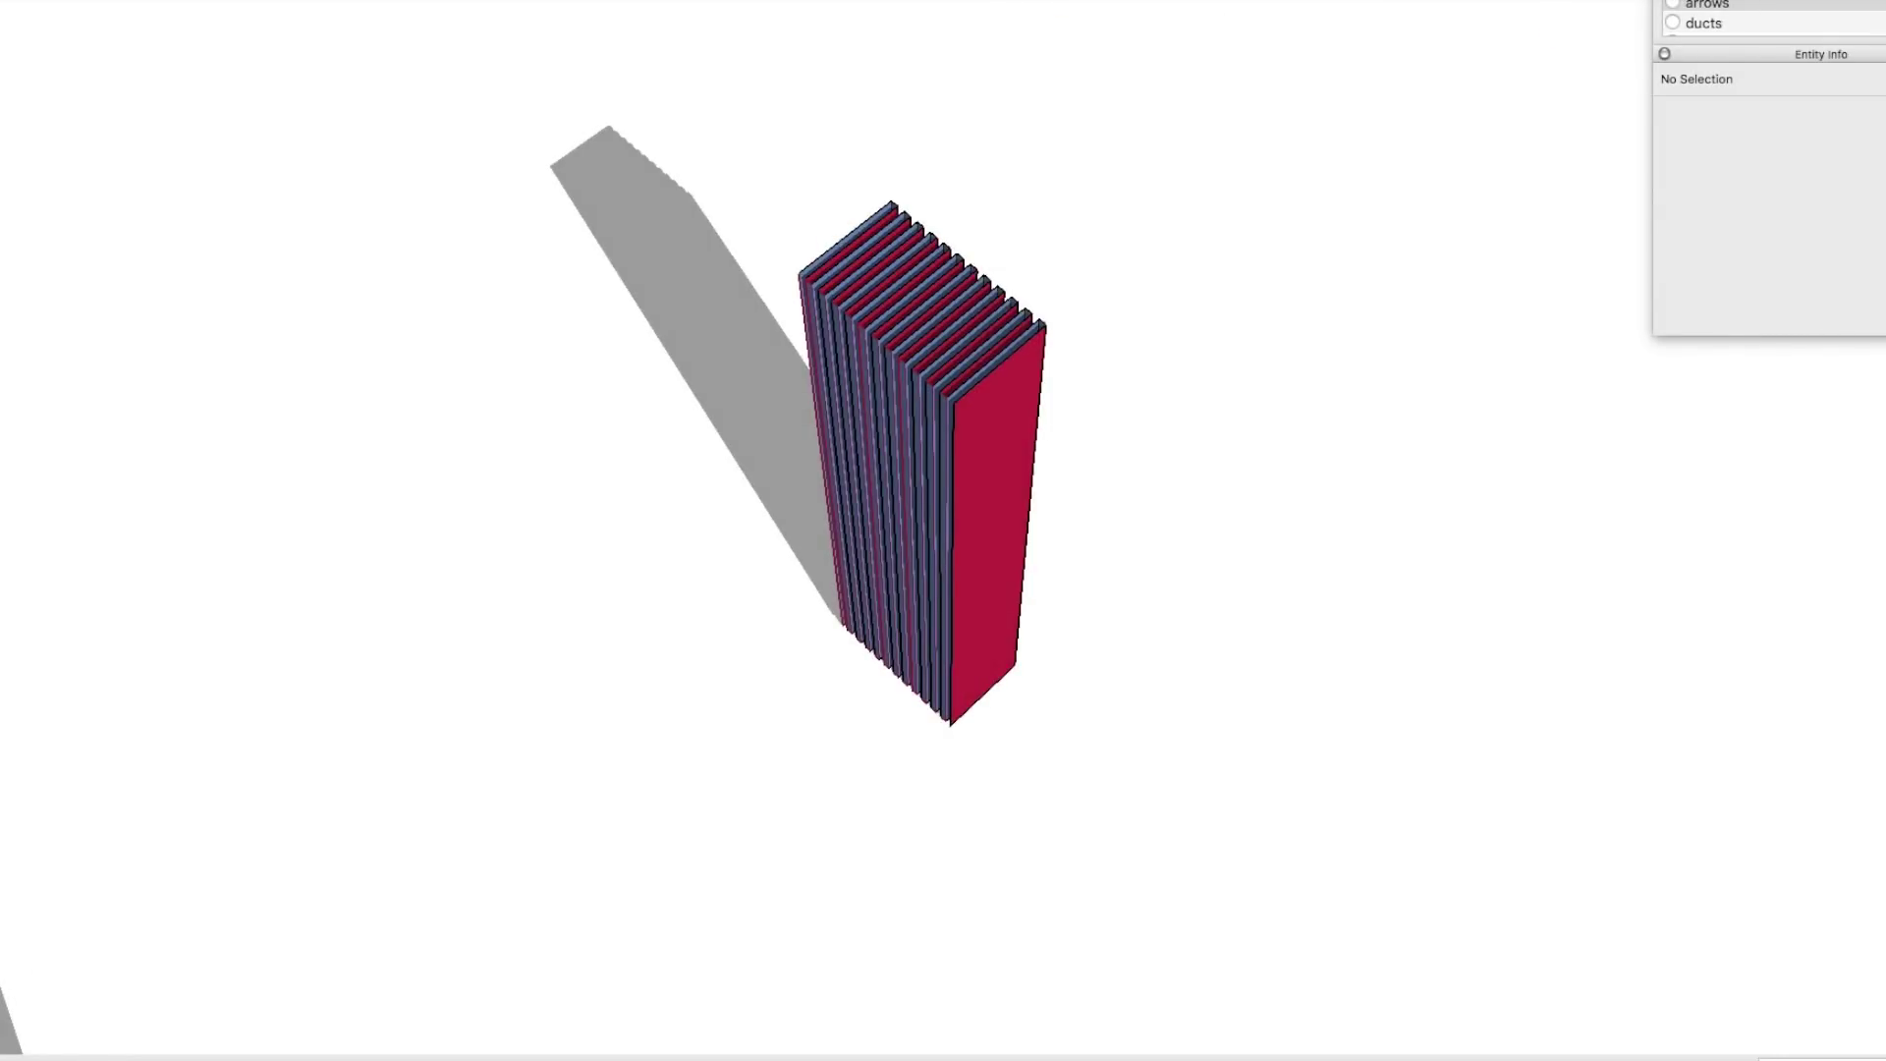
drag(1856, 63, 1856, 332)
Make the sideinsul1 and top_insul layers visible so white insulation wraps the fin stack.
drag(1828, 0, 1851, 84)
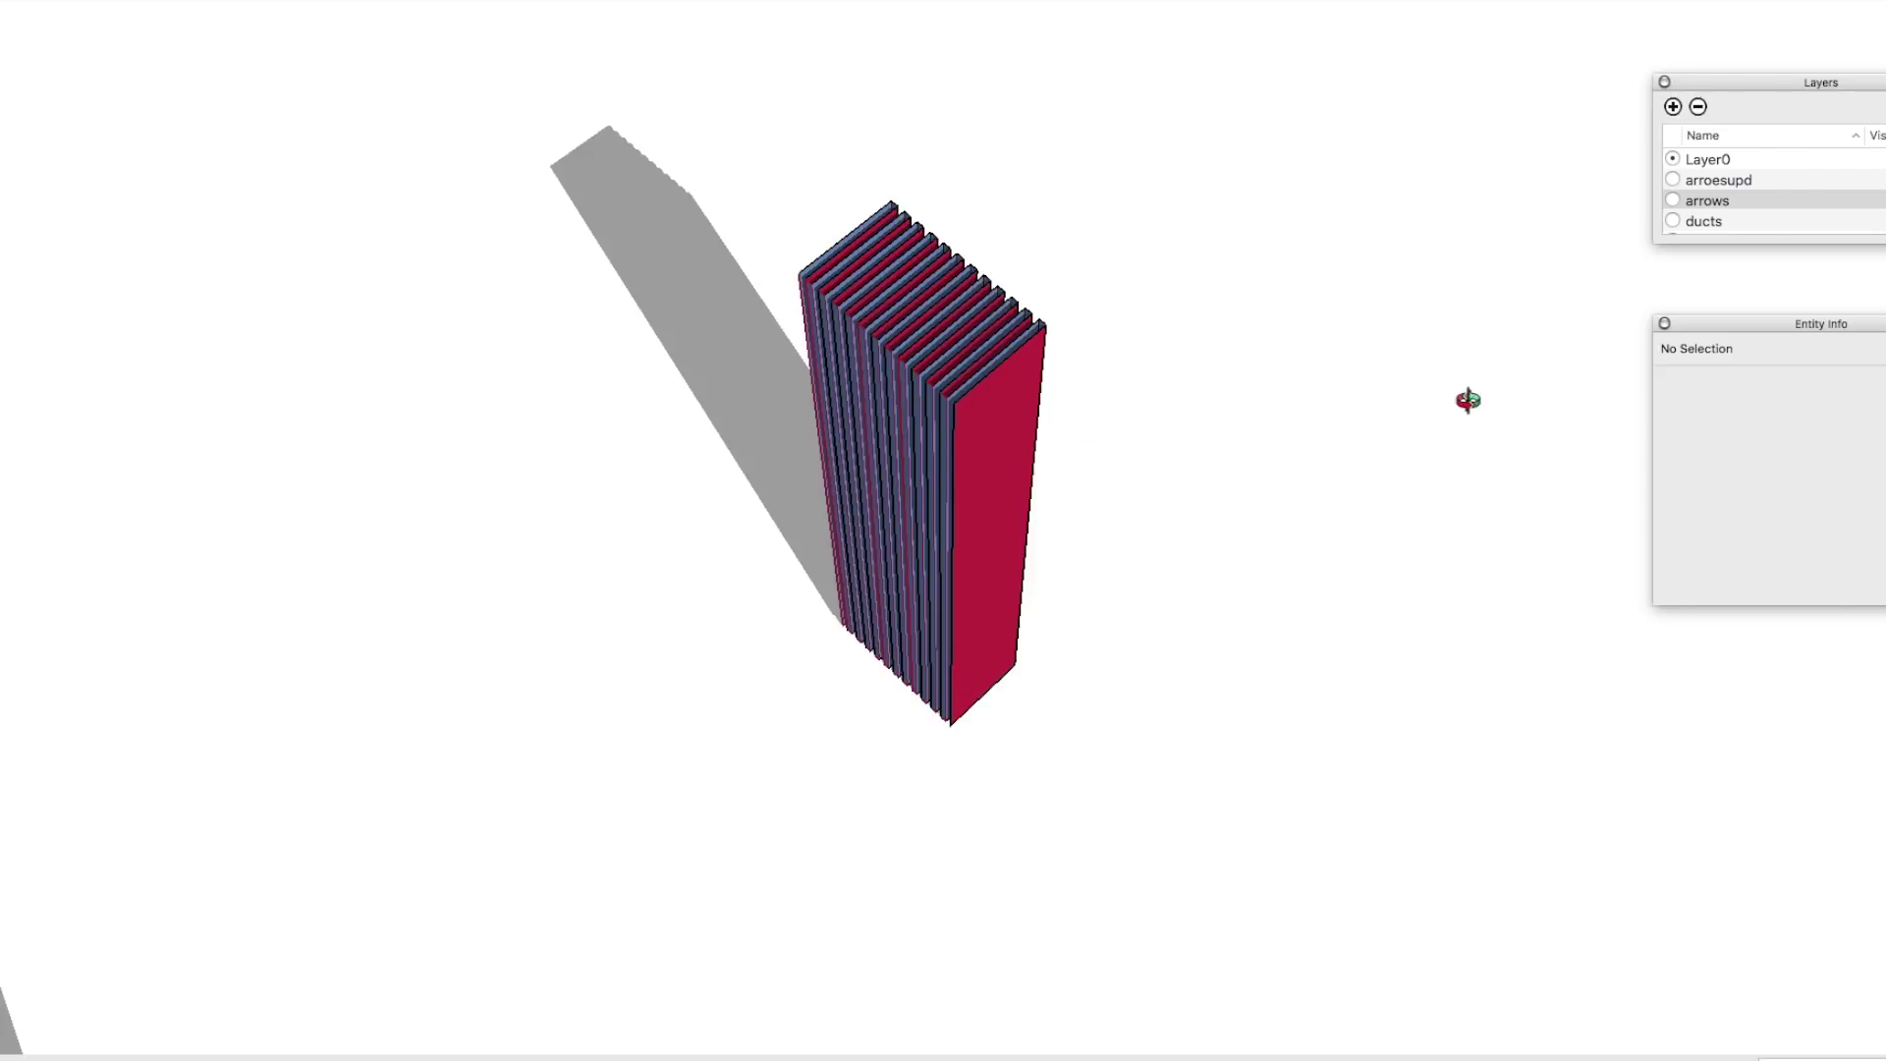
scroll(1810, 204, down, 5)
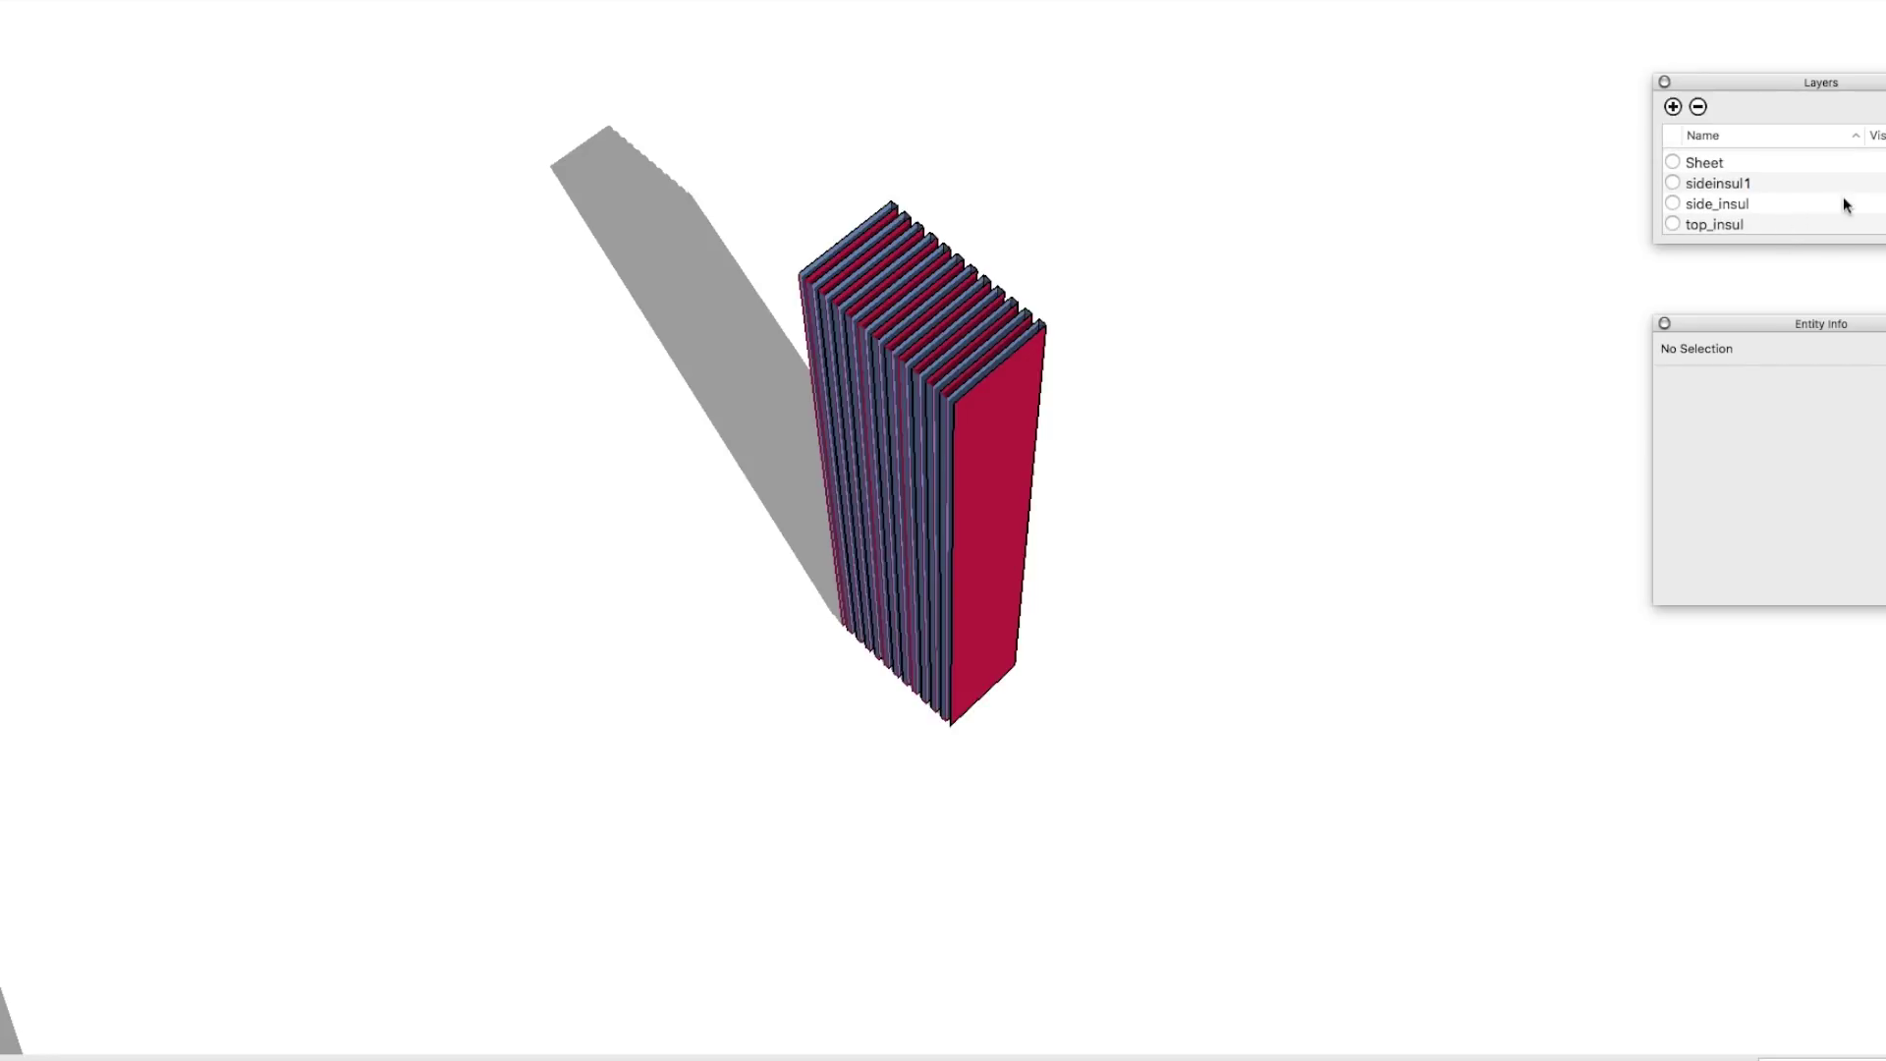
click(1878, 183)
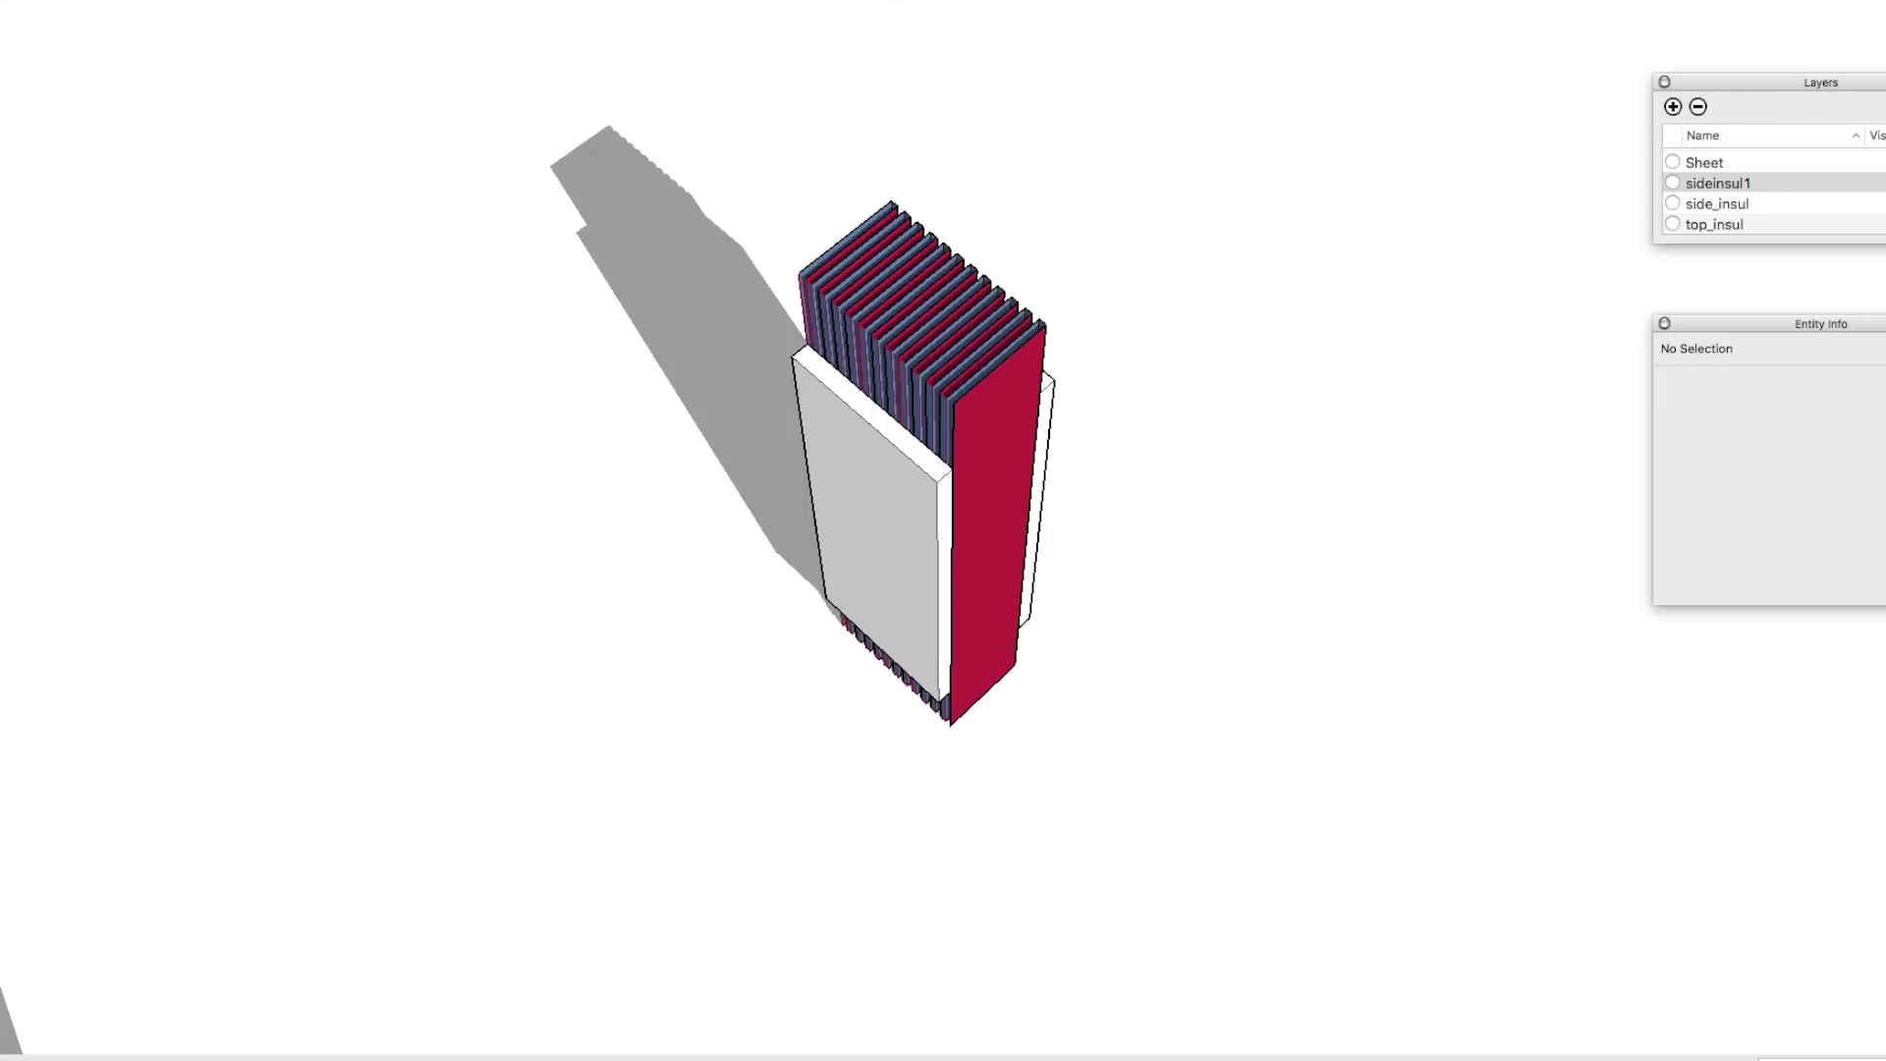
middle_drag(917, 539, 1061, 350)
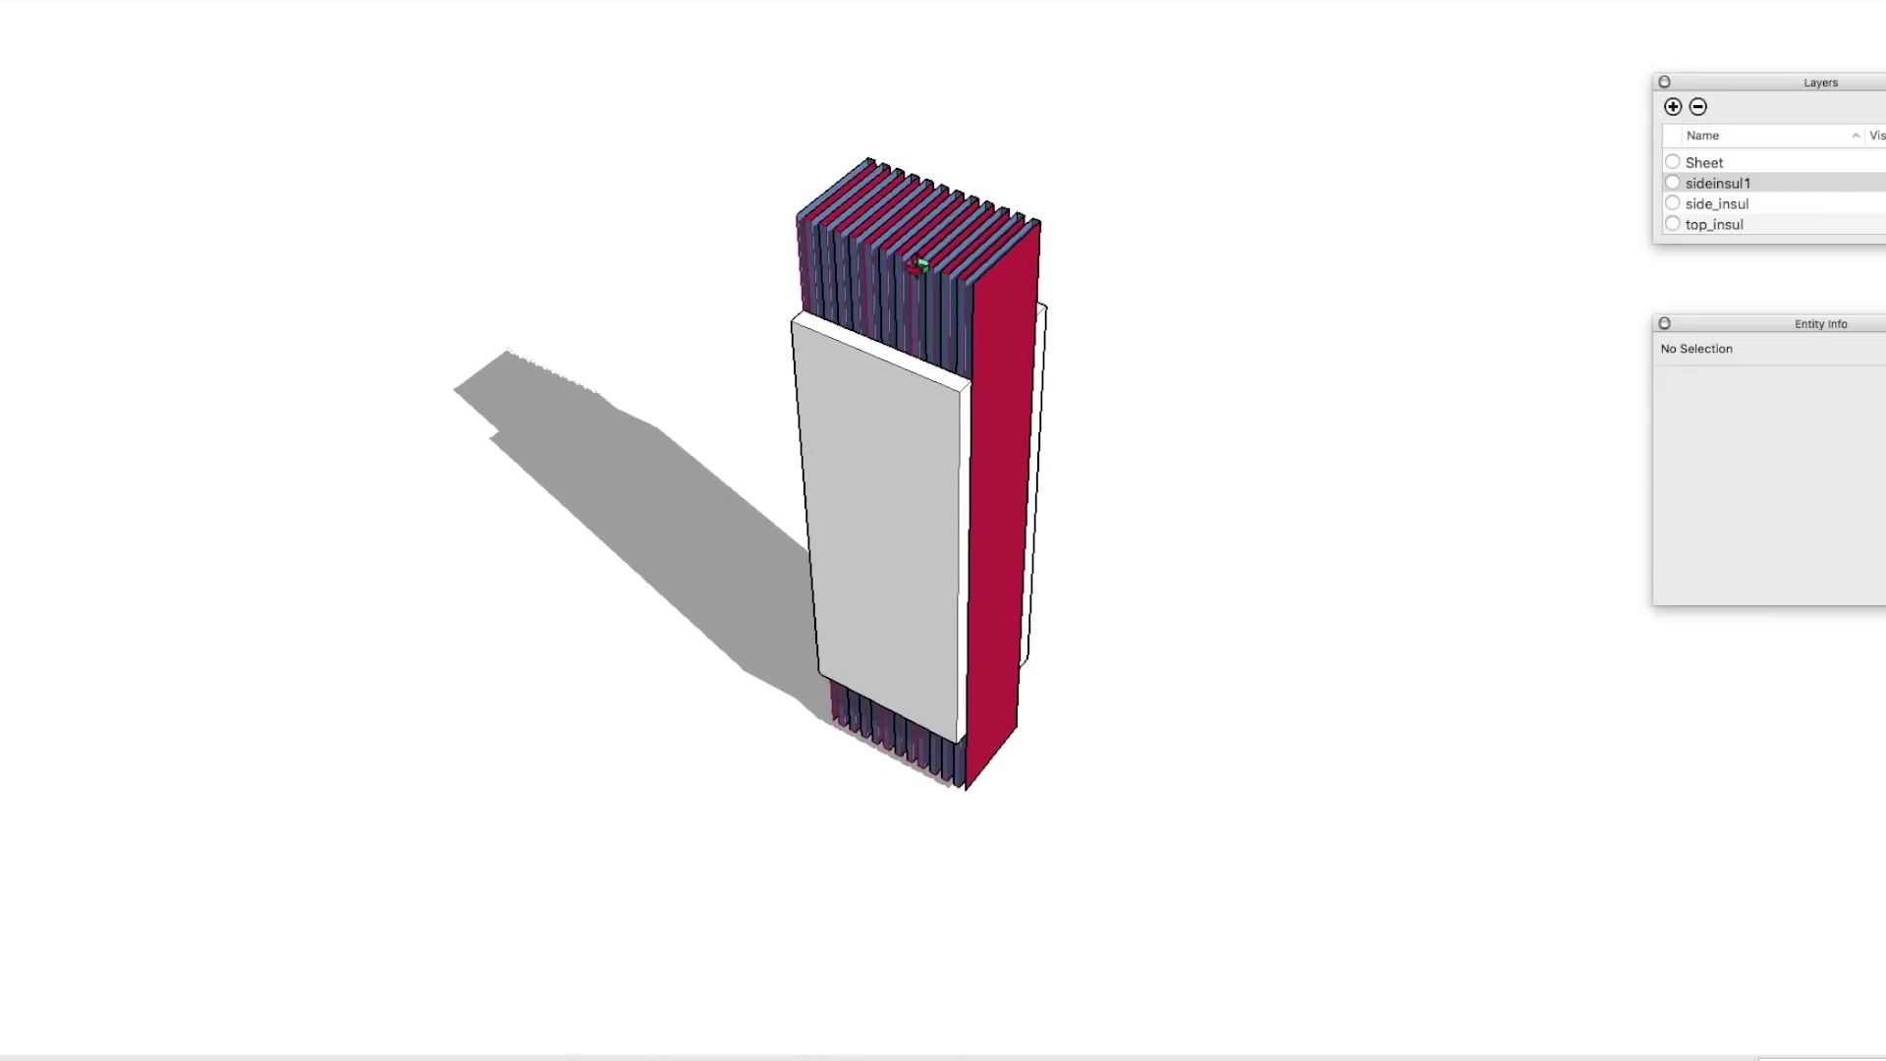
middle_drag(939, 462, 850, 478)
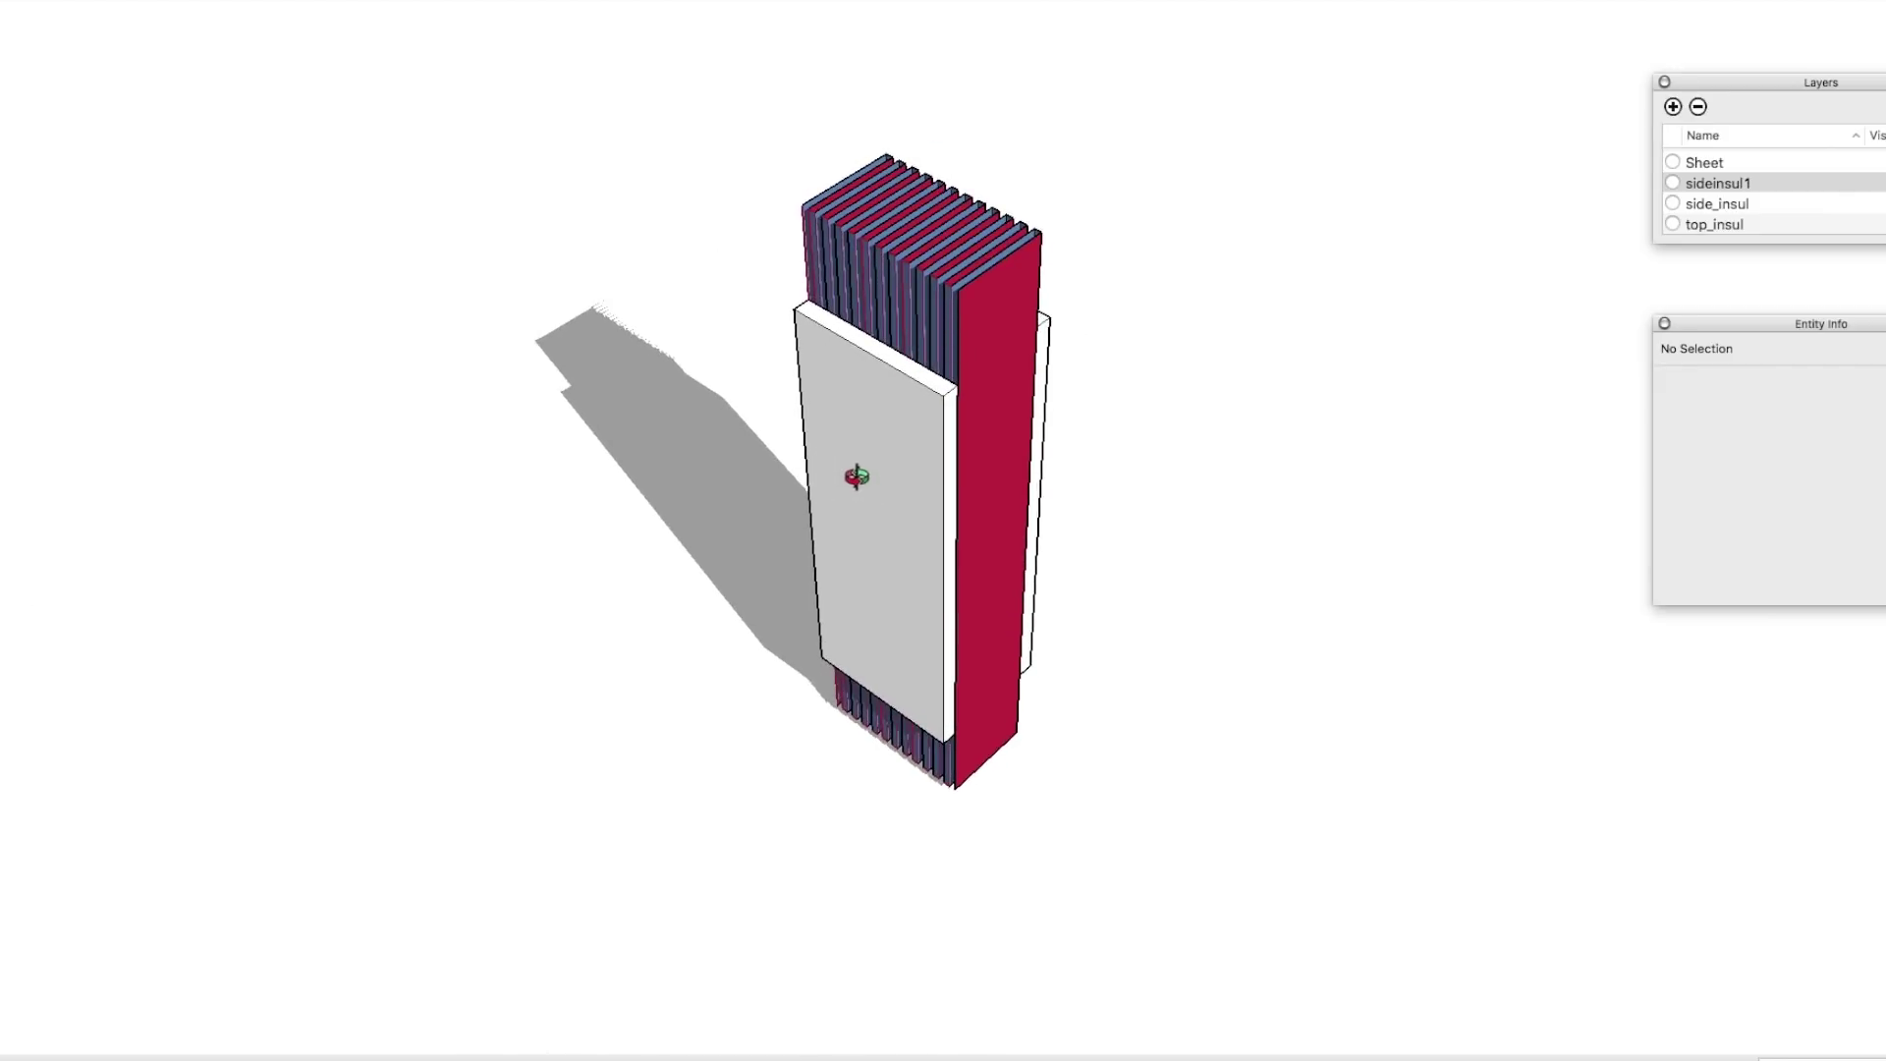
click(1875, 224)
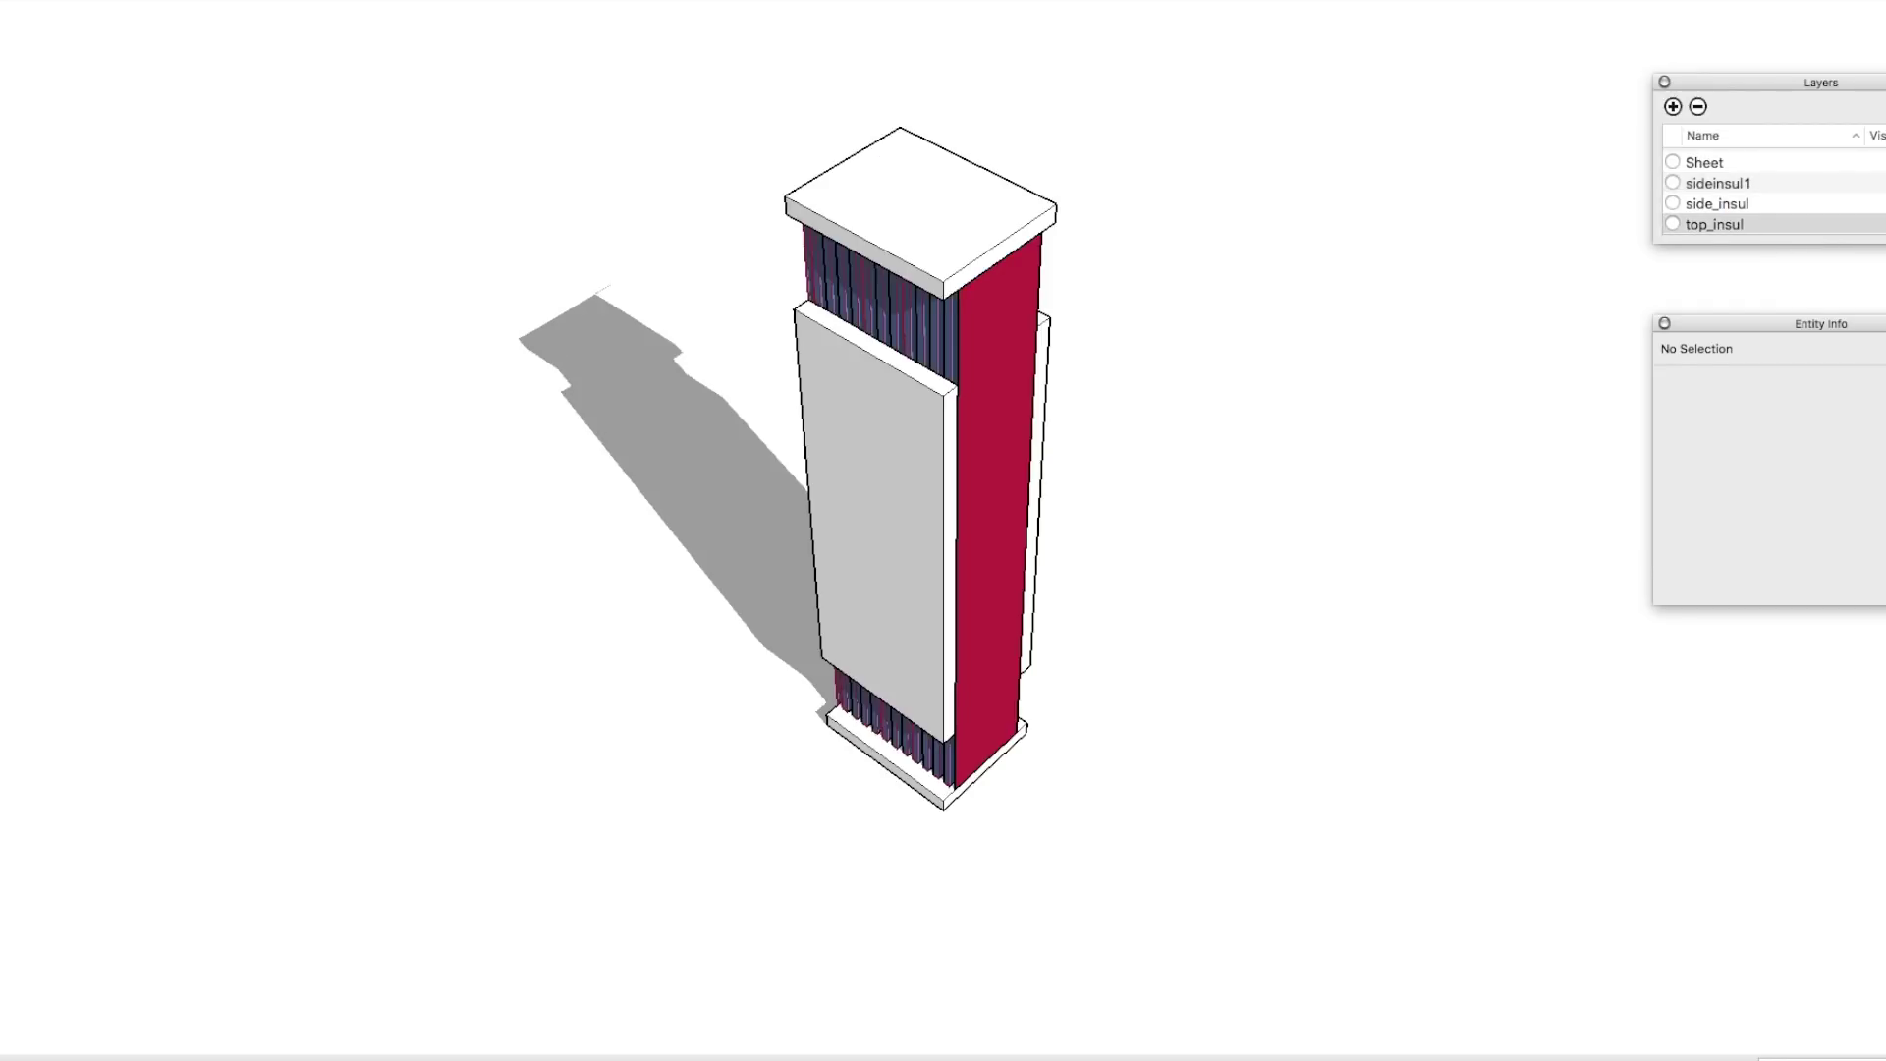
Orbit around the insulated base and zoom out until the whole insulated tower is visible.
middle_drag(892, 758, 923, 811)
scroll(904, 828, up, 10)
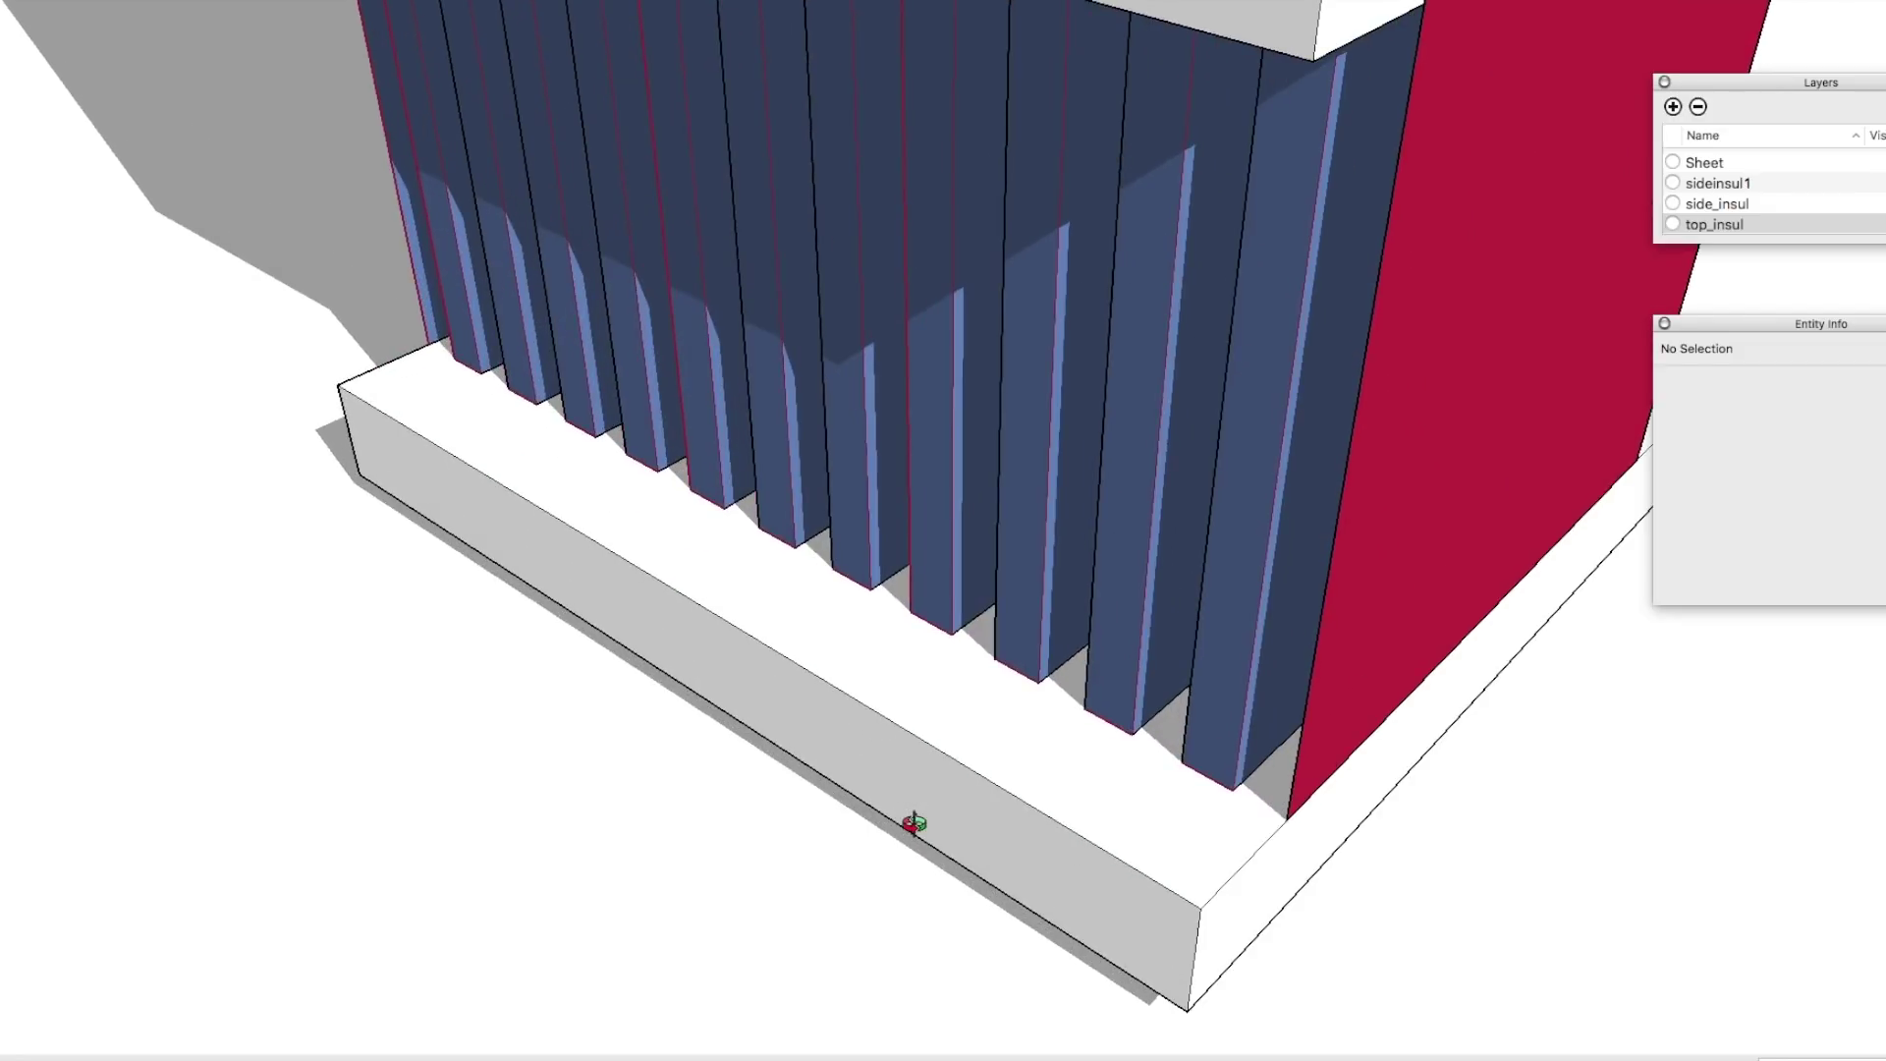
drag(1022, 720, 1165, 644)
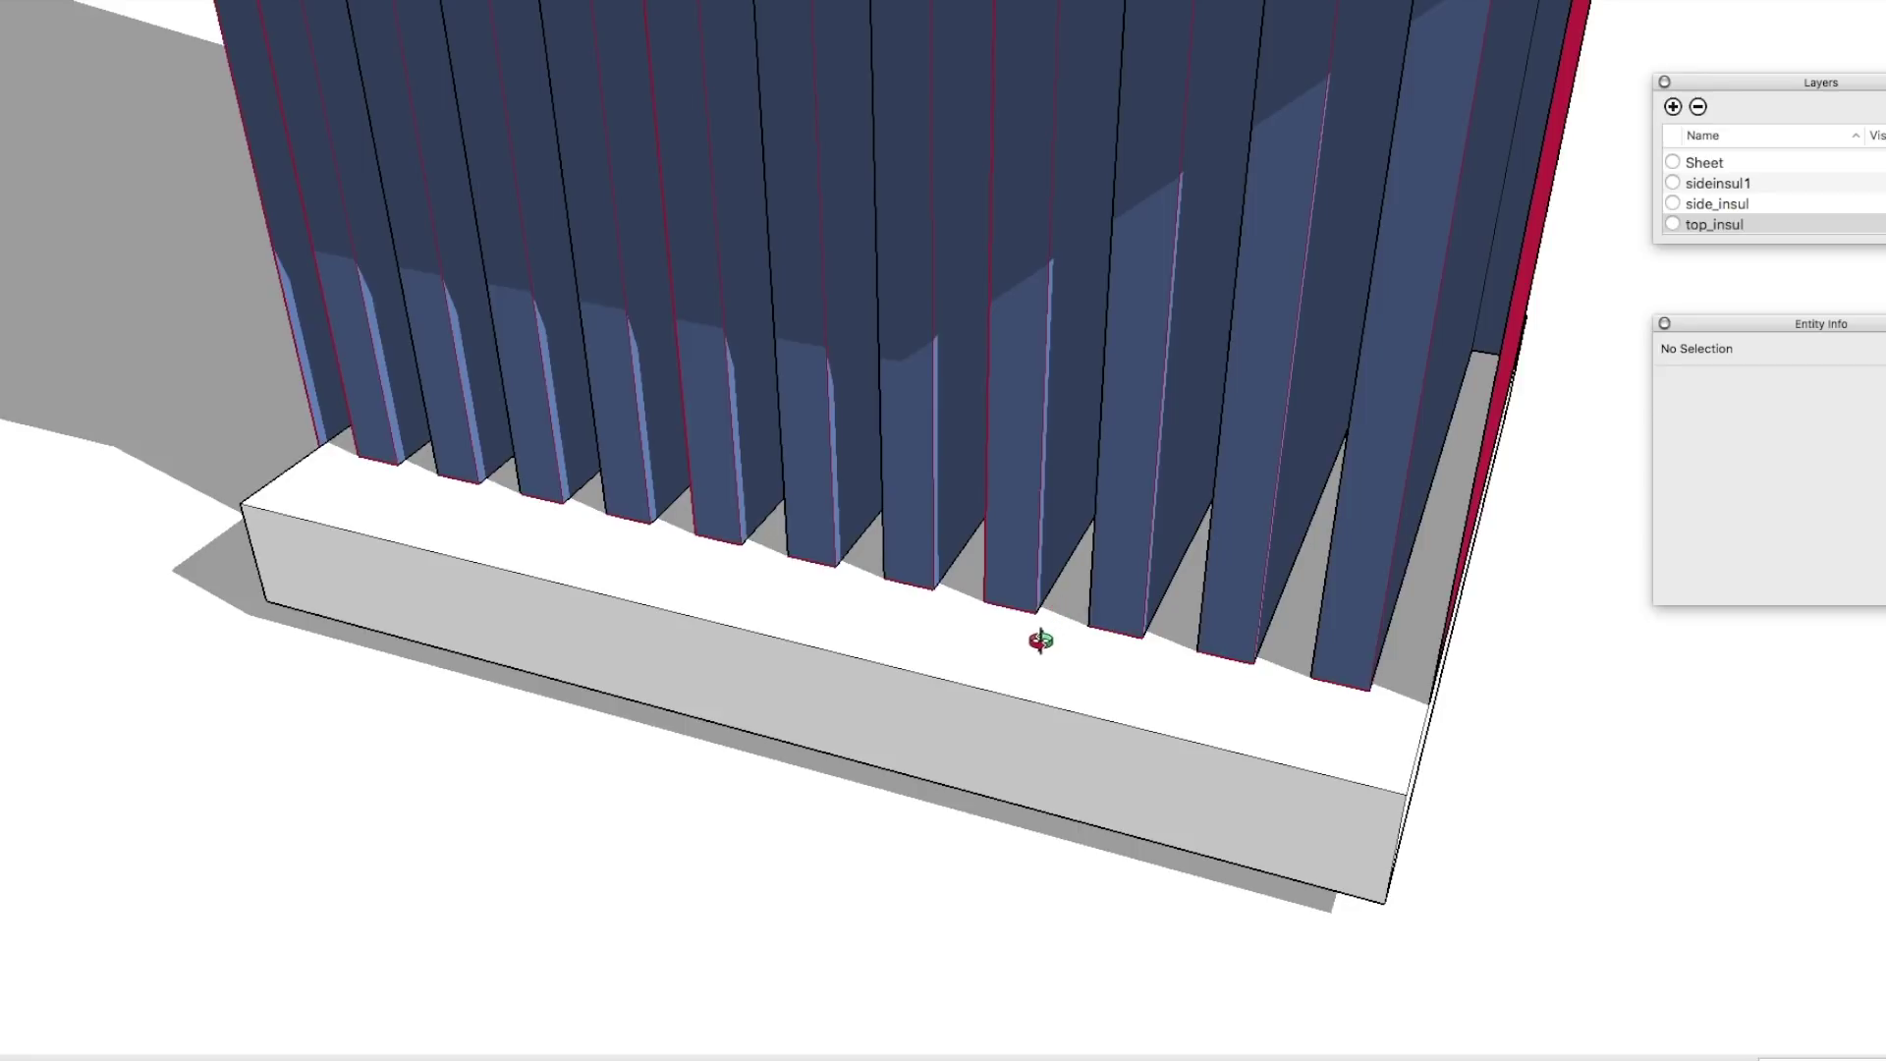
drag(929, 684, 694, 737)
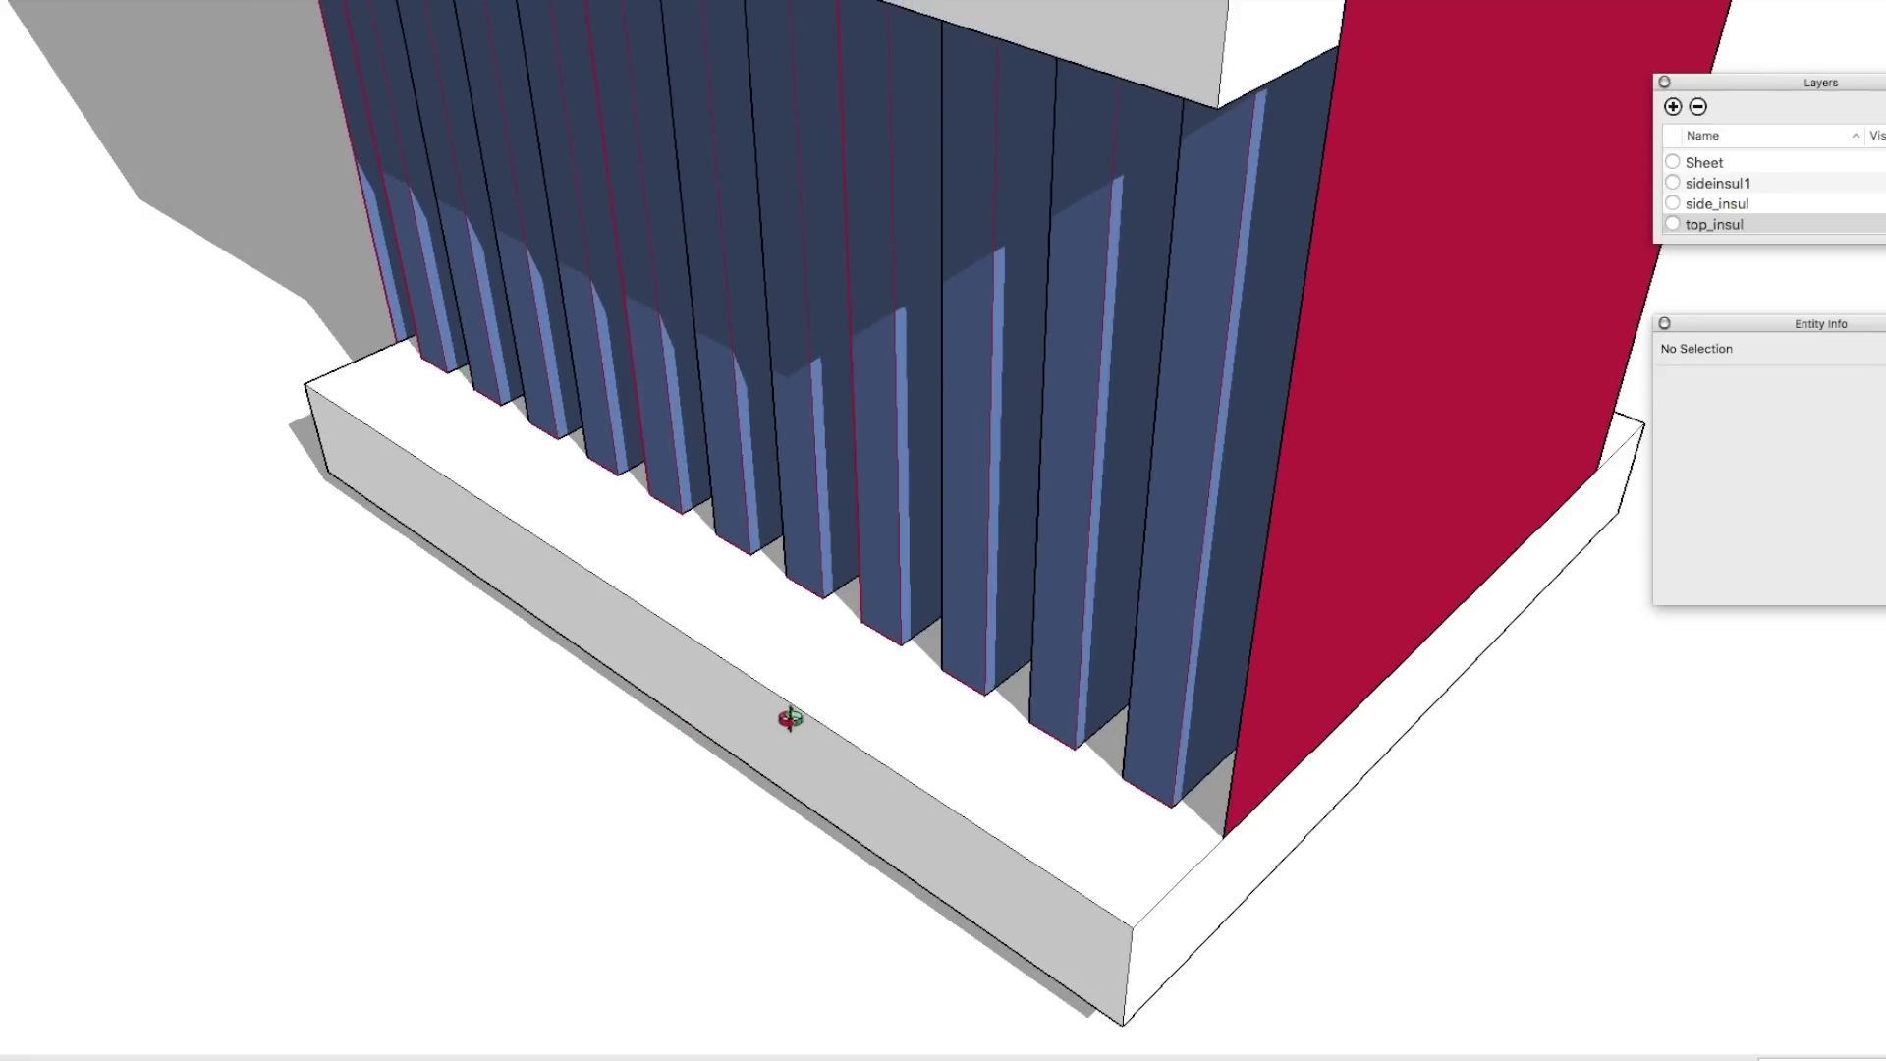
scroll(974, 528, down, 6)
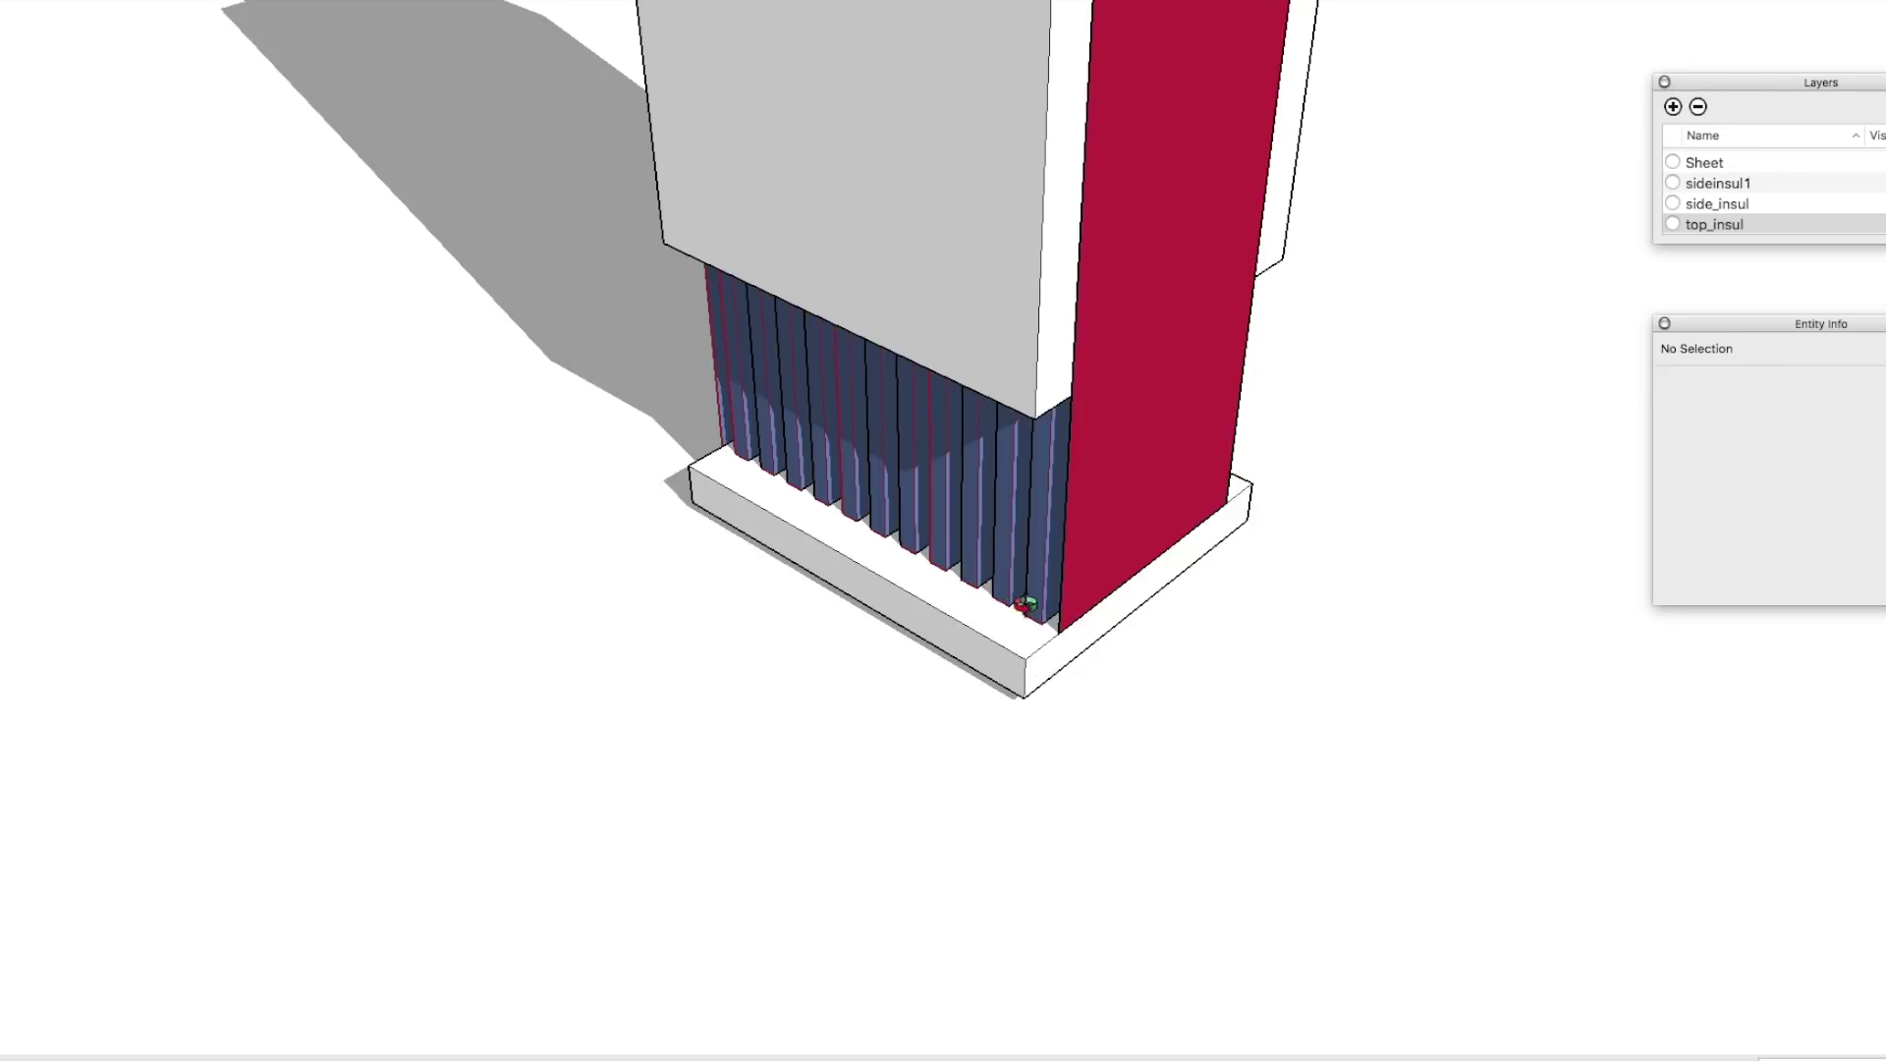
scroll(965, 622, down, 5)
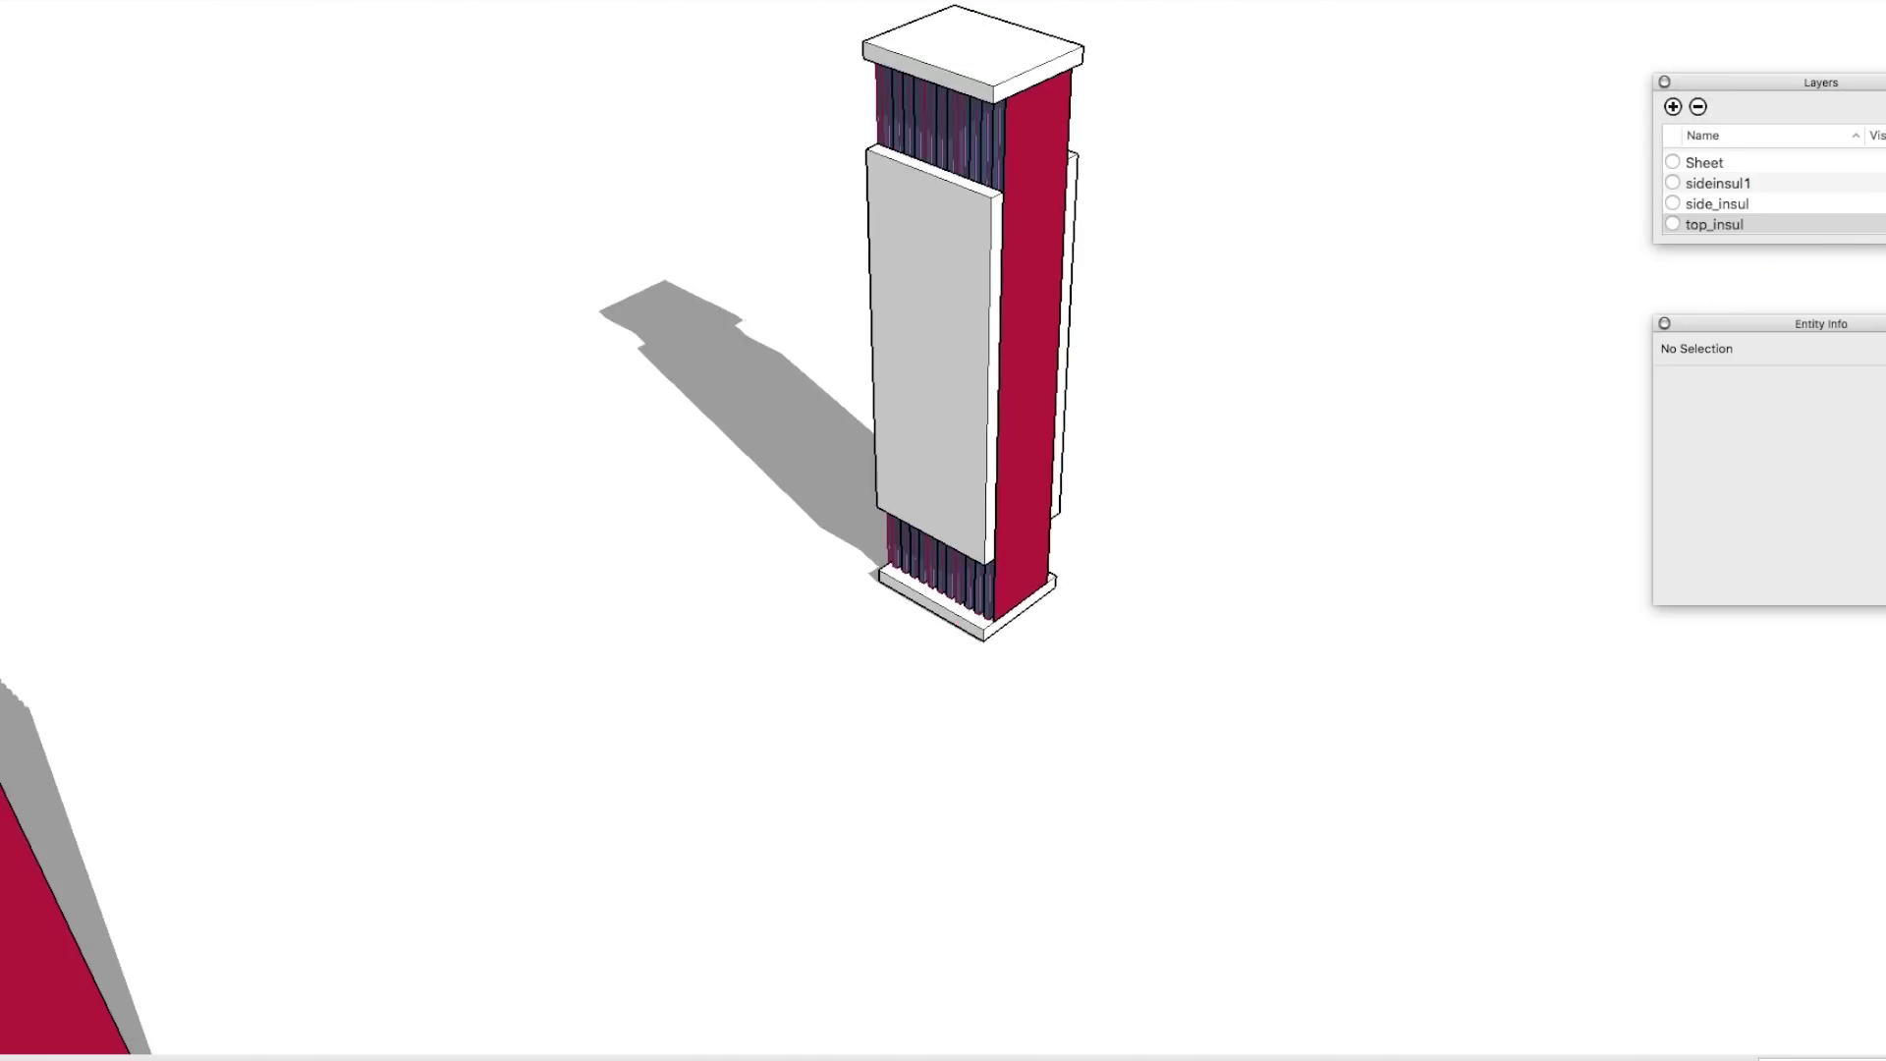
Make the endinsul and side_insul insulation layers visible.
scroll(1768, 191, up, 10)
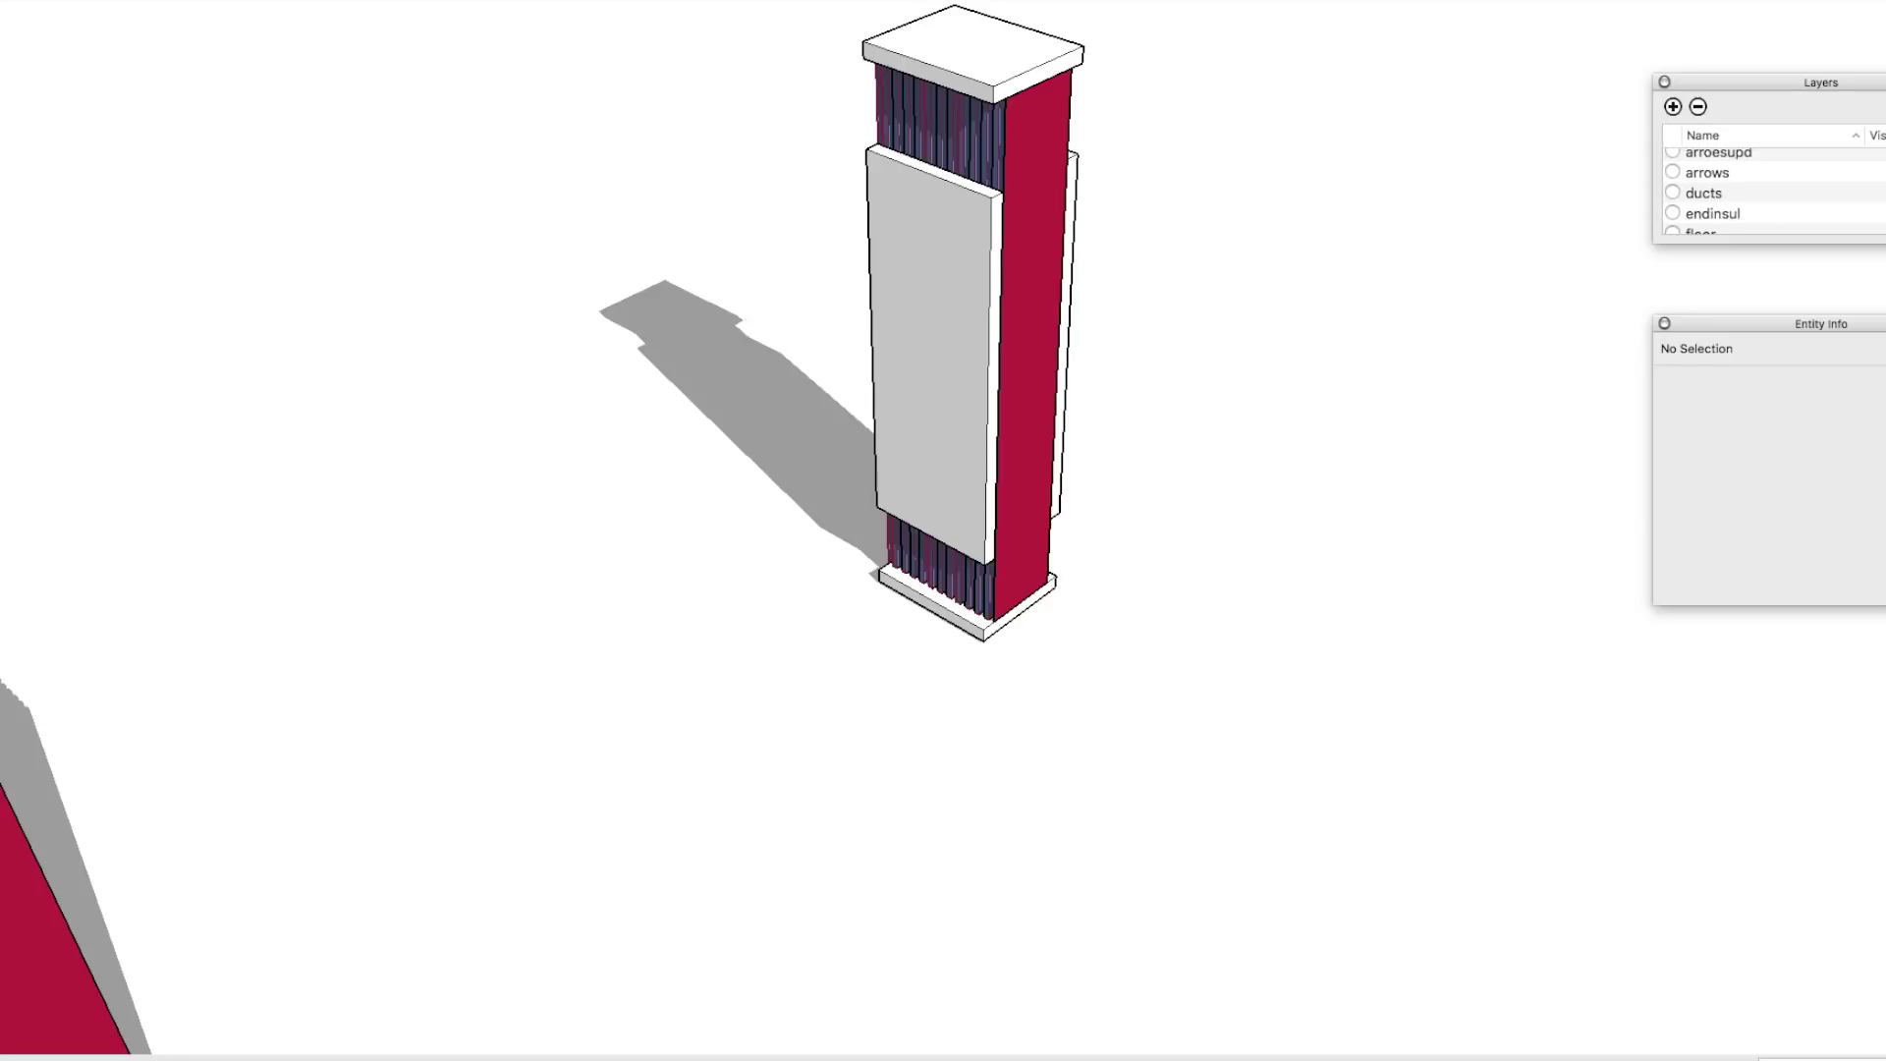
scroll(1768, 192, down, 3)
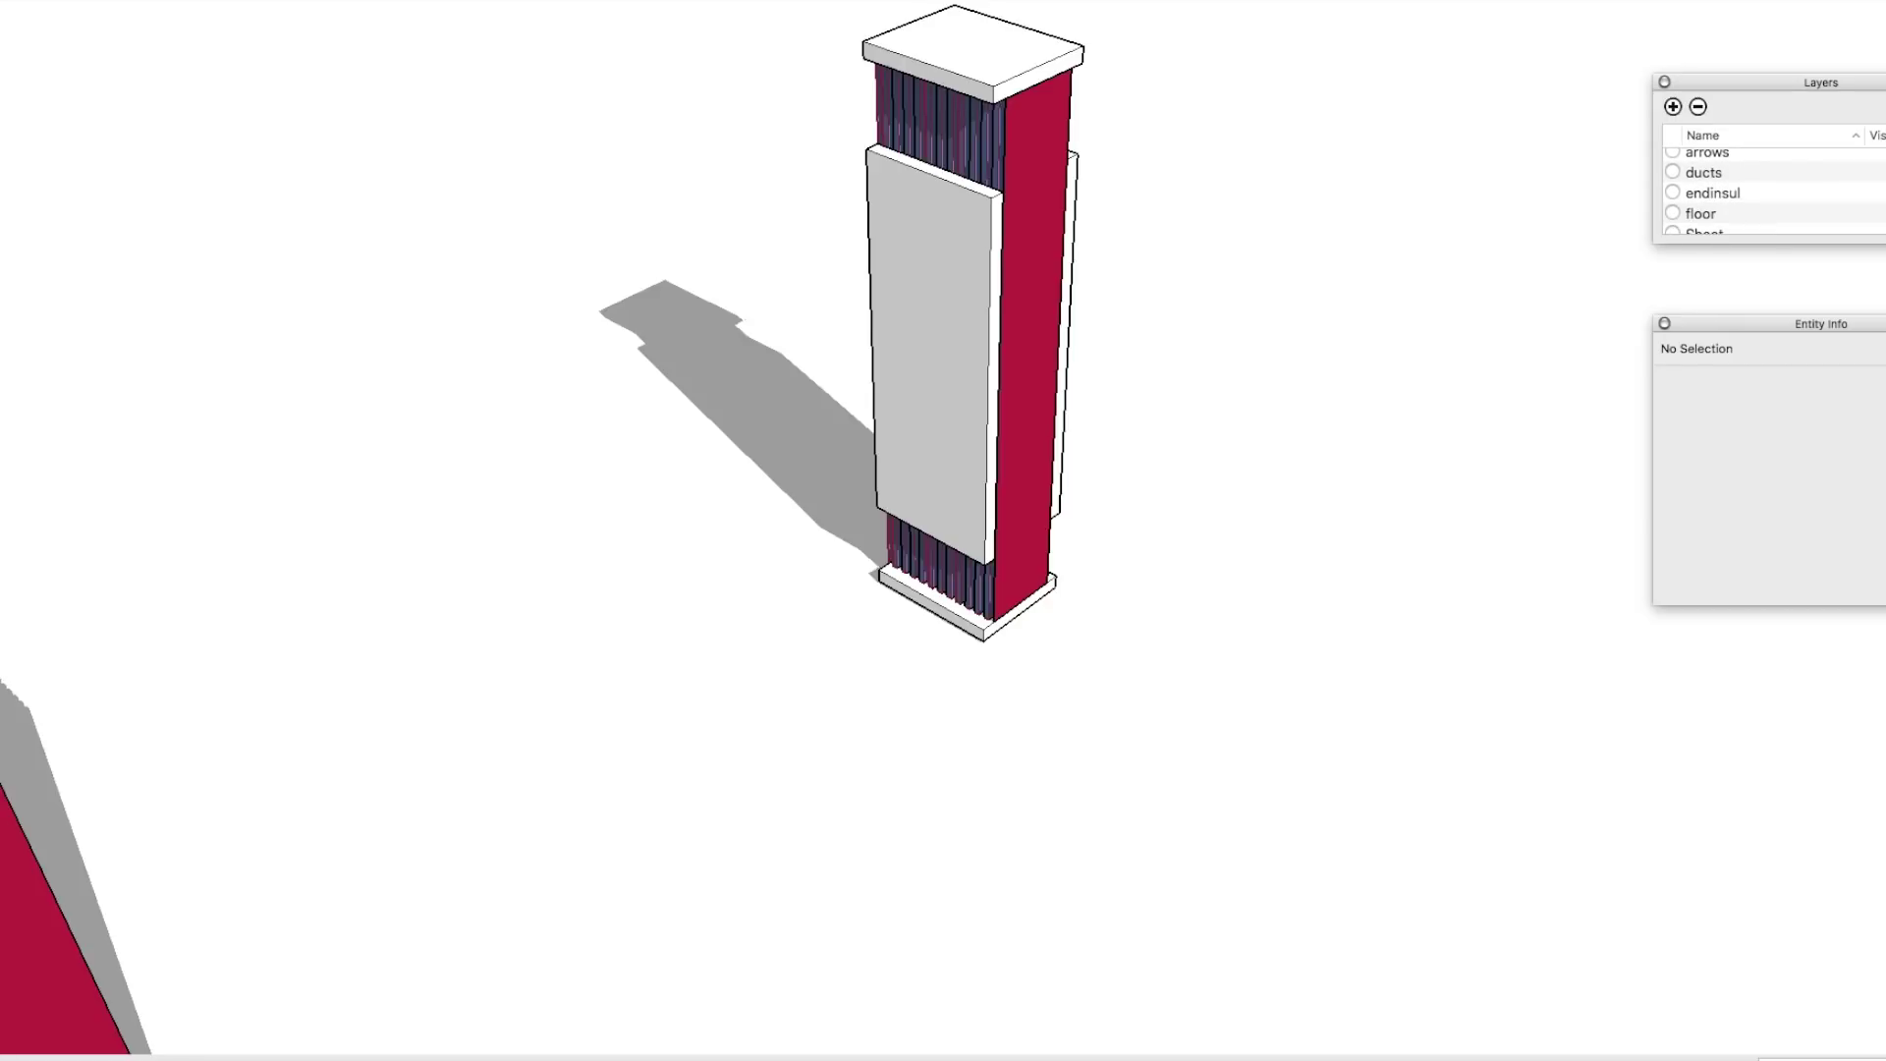
click(1768, 193)
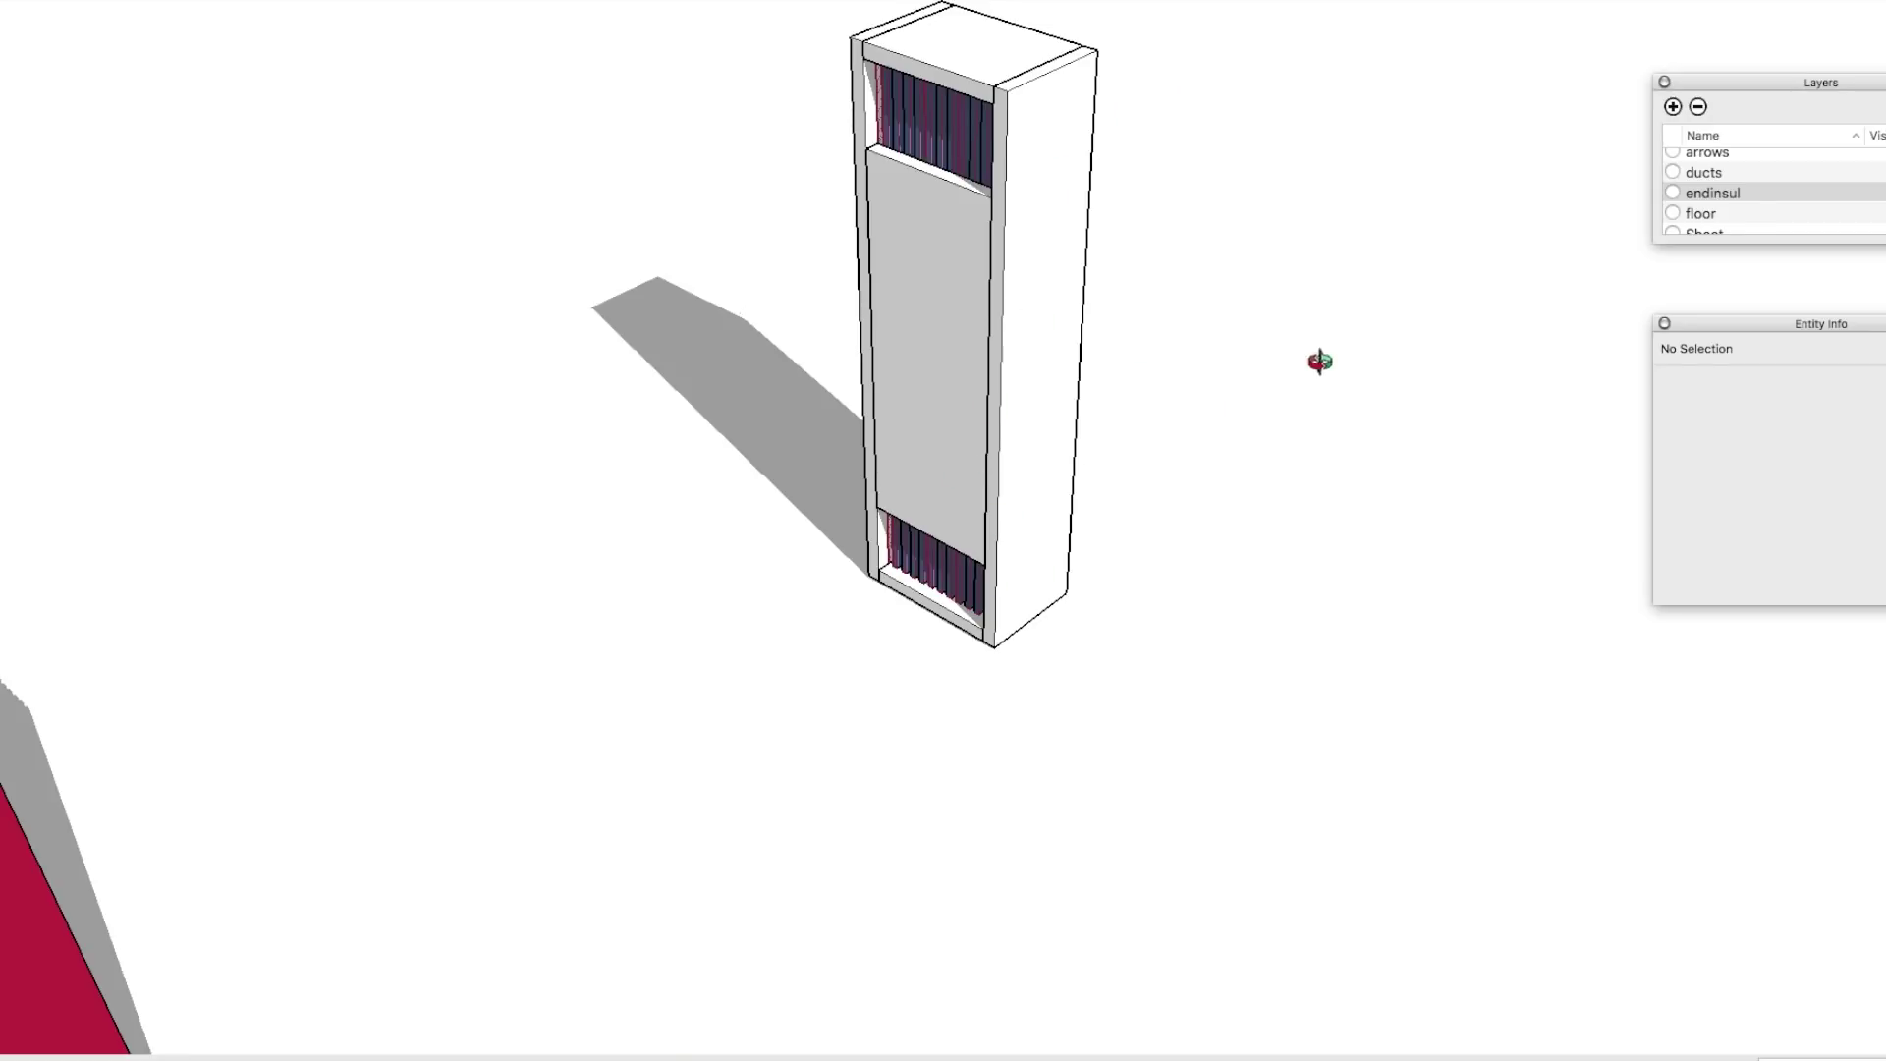
scroll(1768, 197, down, 3)
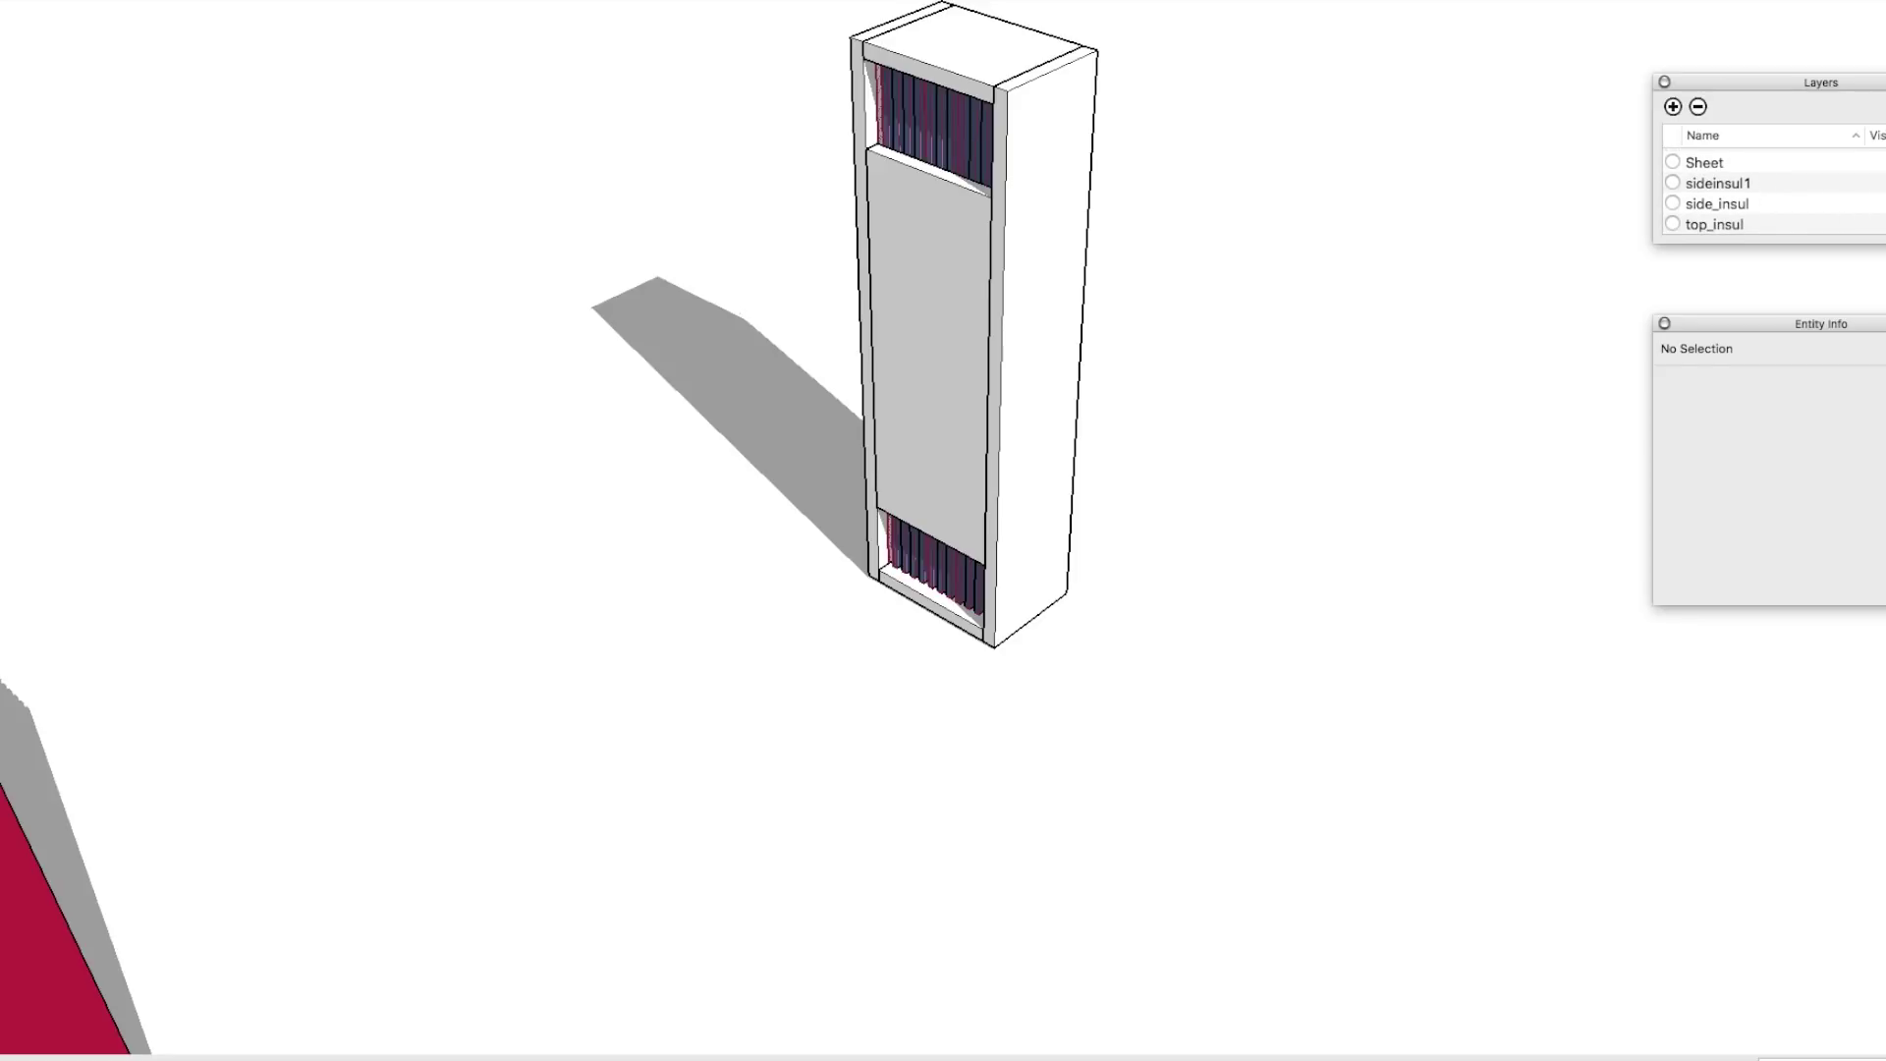
click(1881, 203)
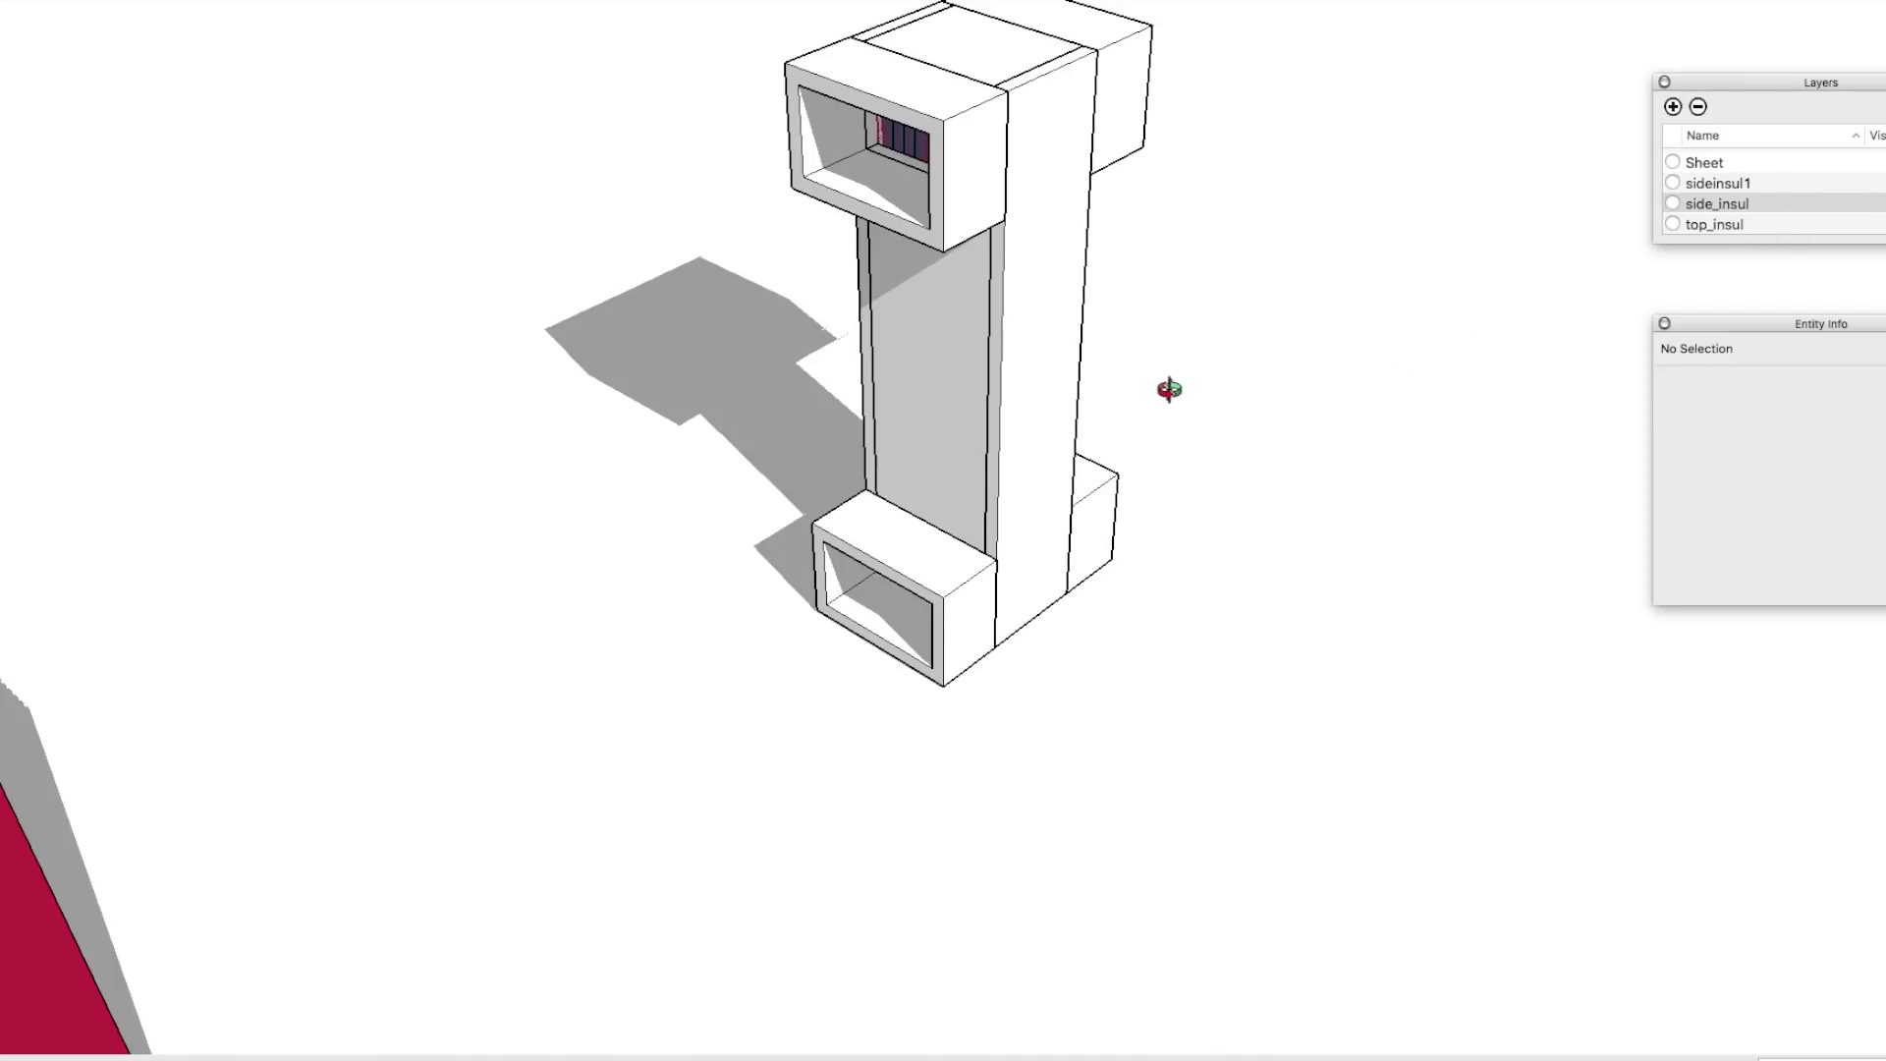
Orbit to view the duct boxes from another angle and show the labelled airflow arrows layer.
drag(1169, 387, 1224, 277)
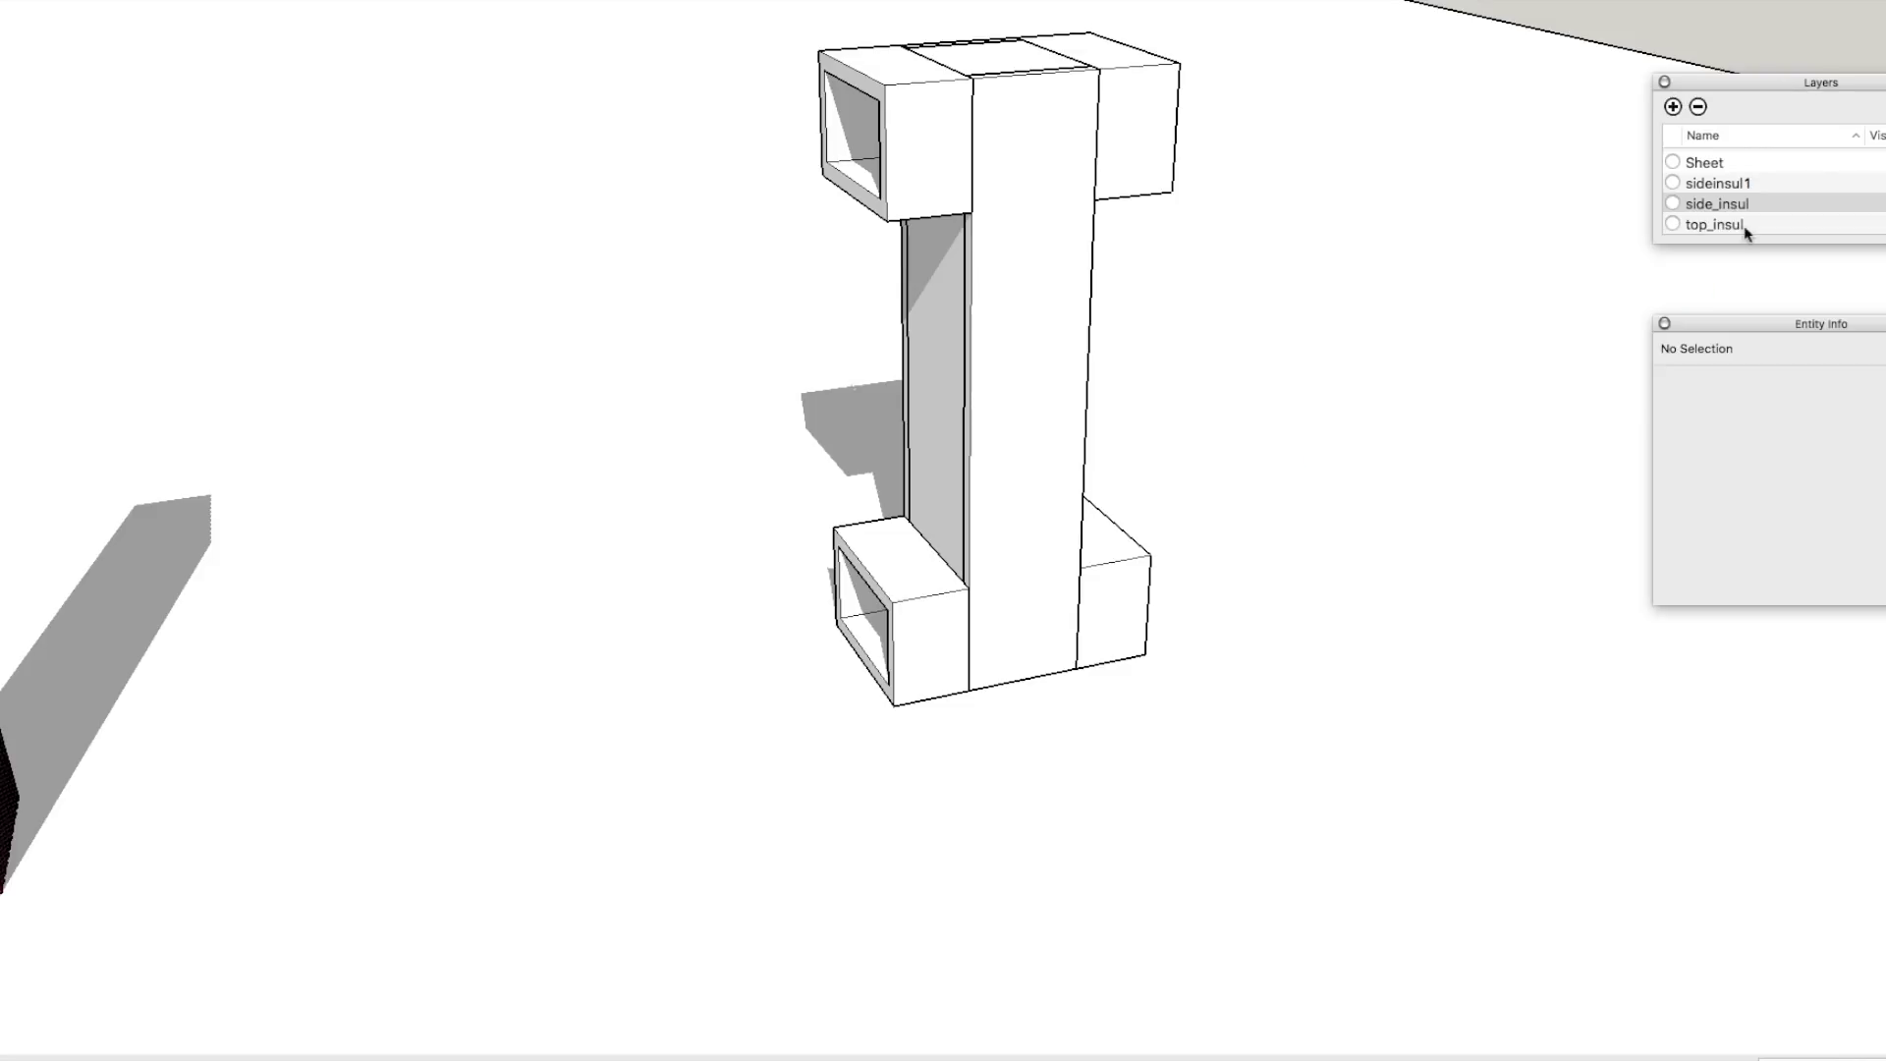
scroll(1751, 218, up, 8)
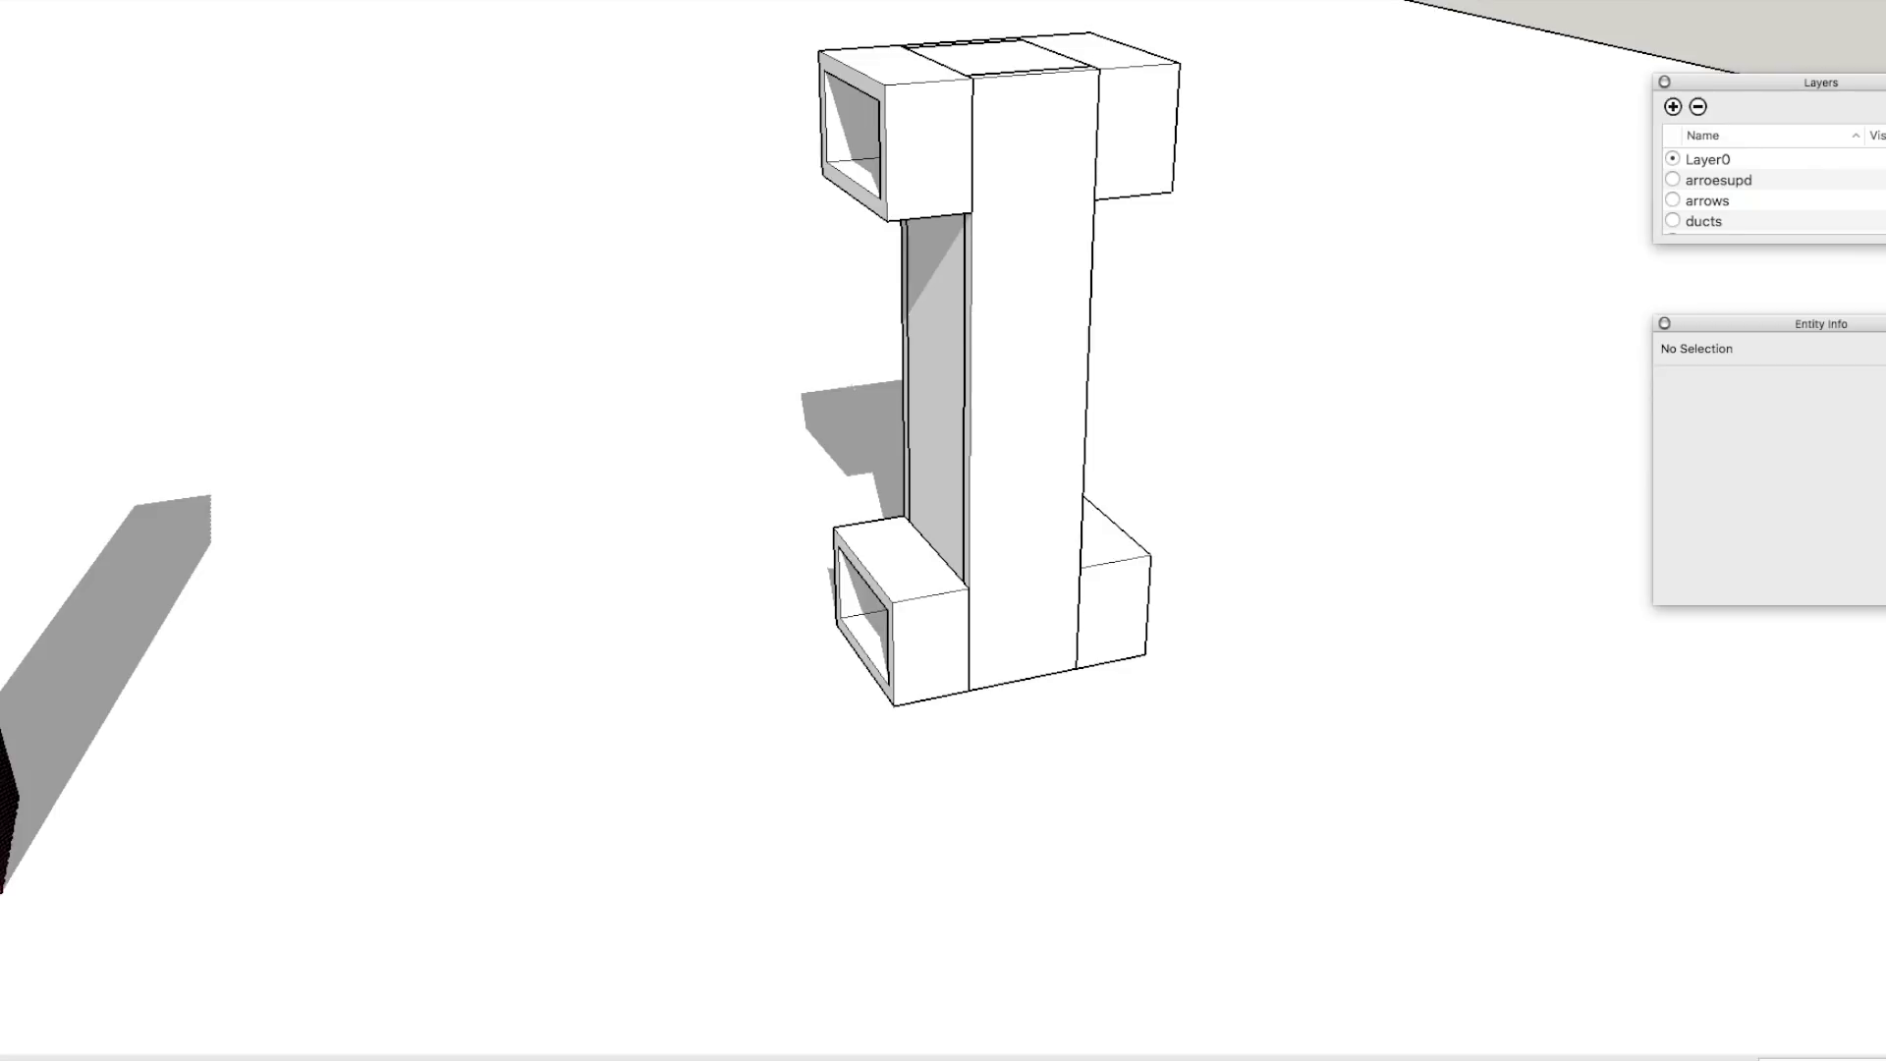
click(1875, 200)
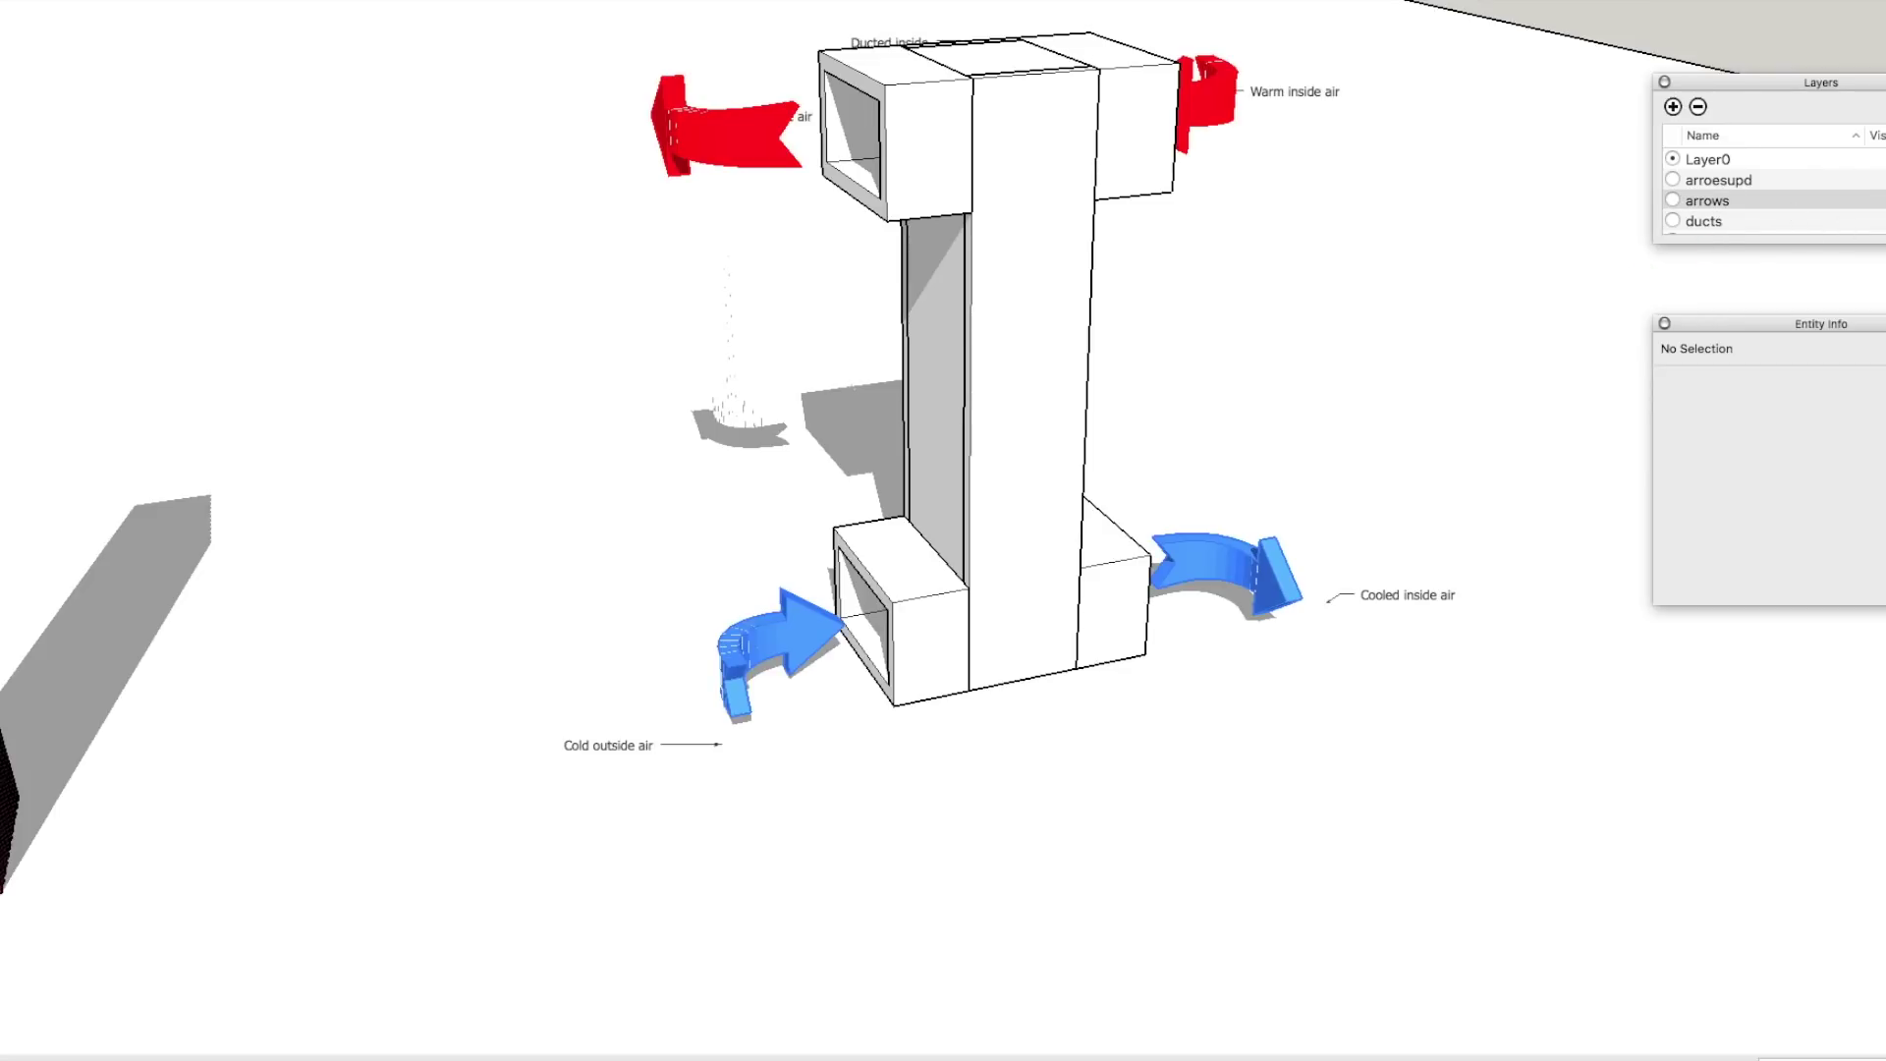
Show the arroesupd layer's vertical duct arrow, orbit, and jump to the saved front scene.
click(1876, 180)
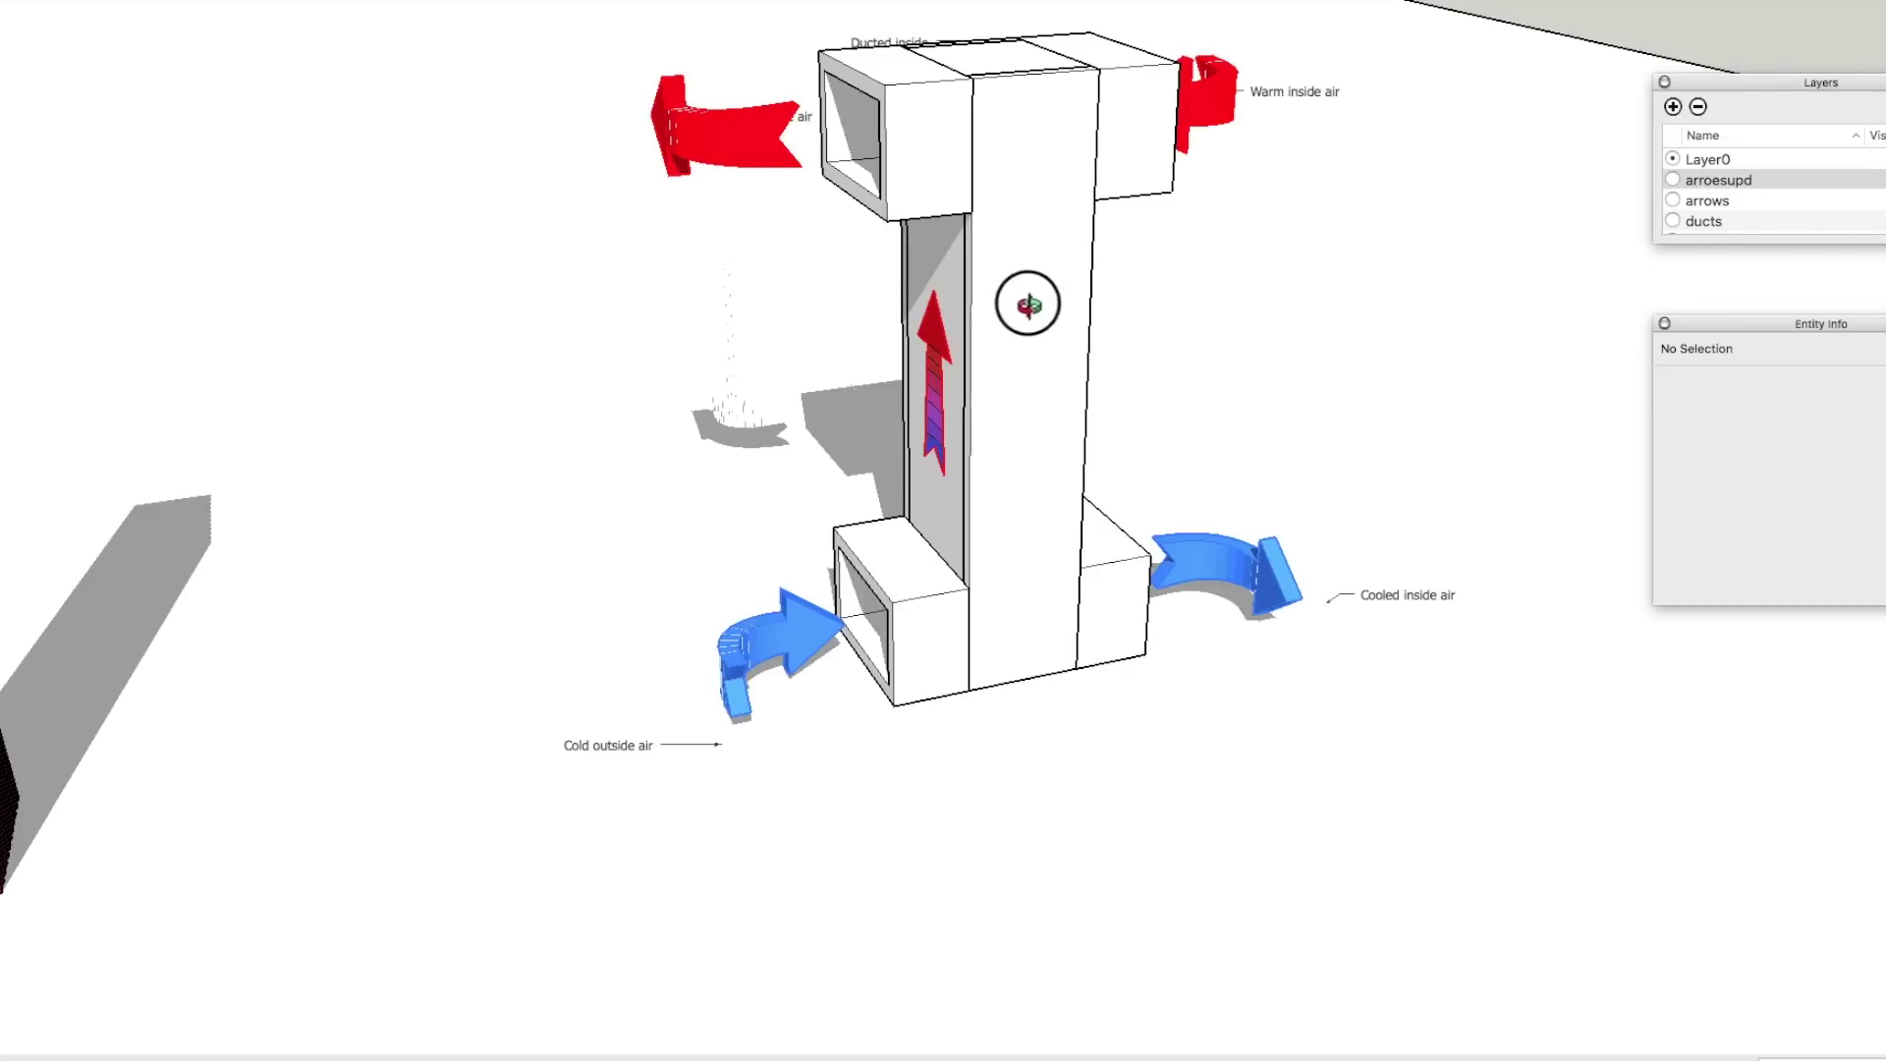
drag(1027, 304, 1242, 291)
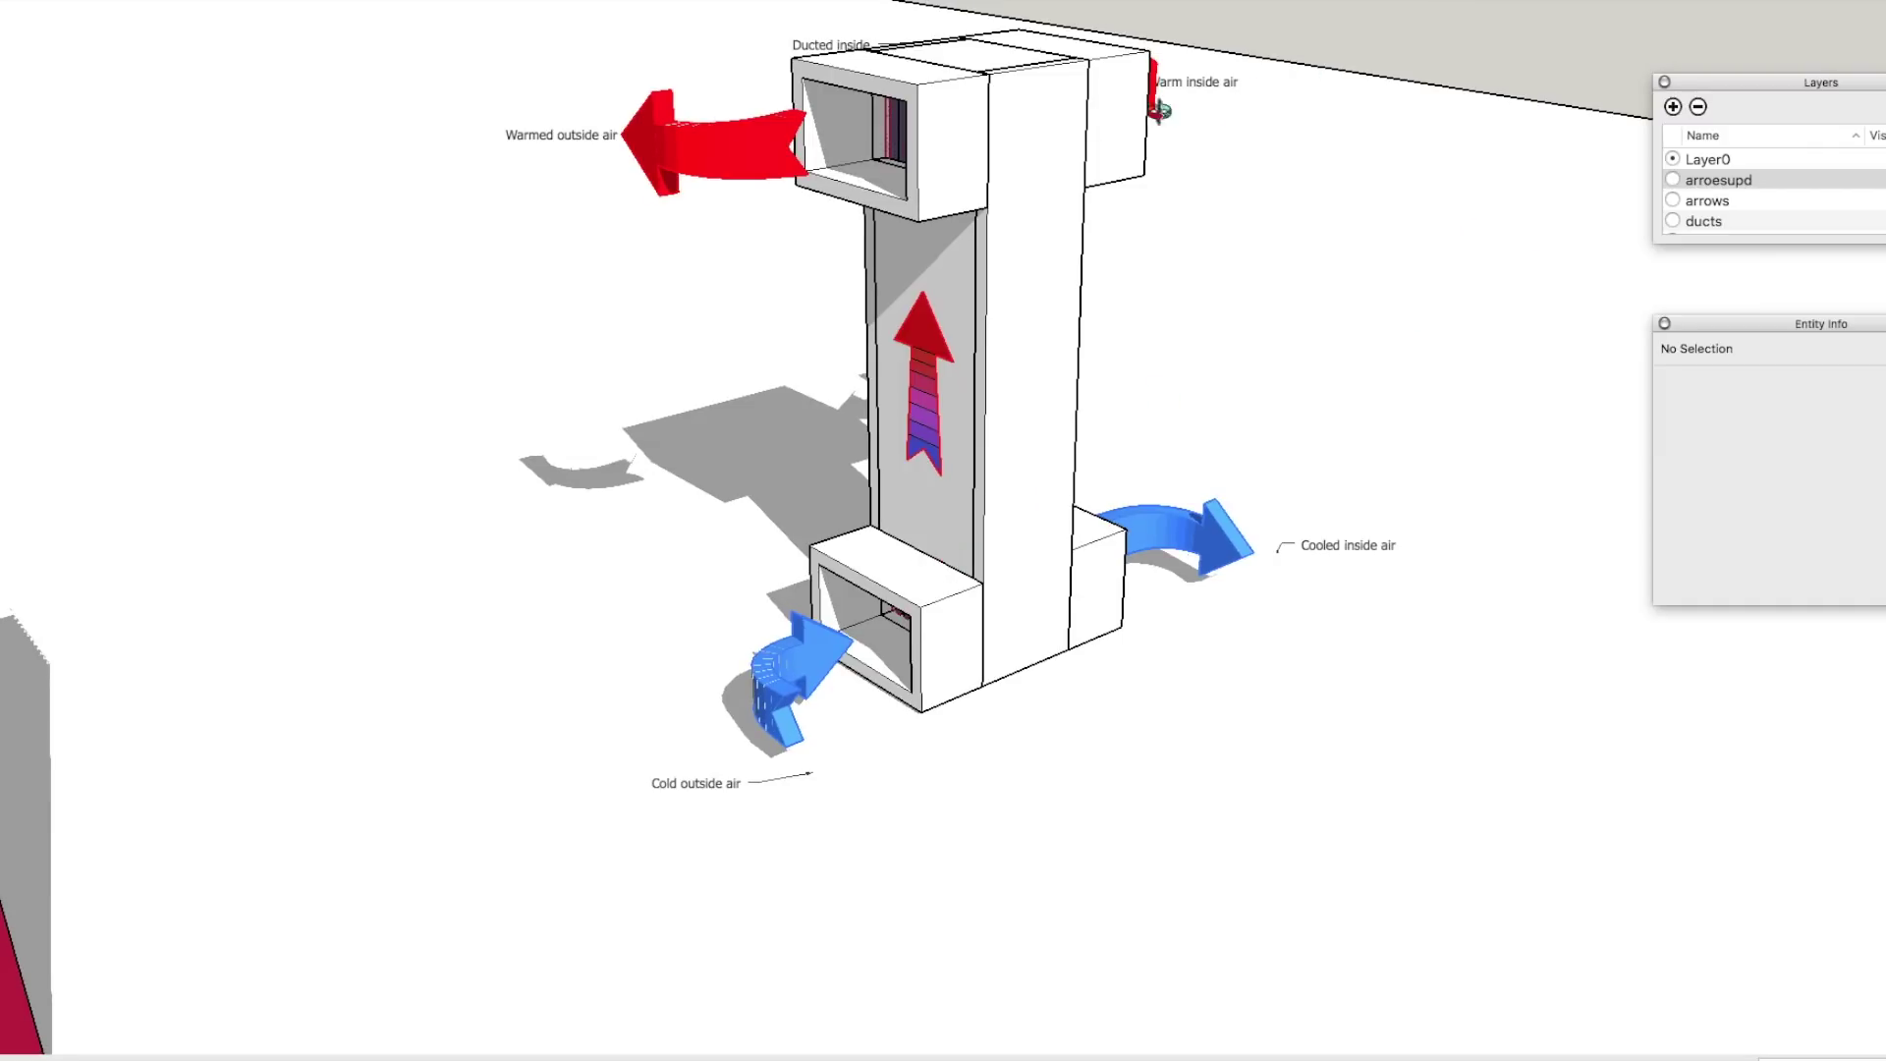
click(920, 2)
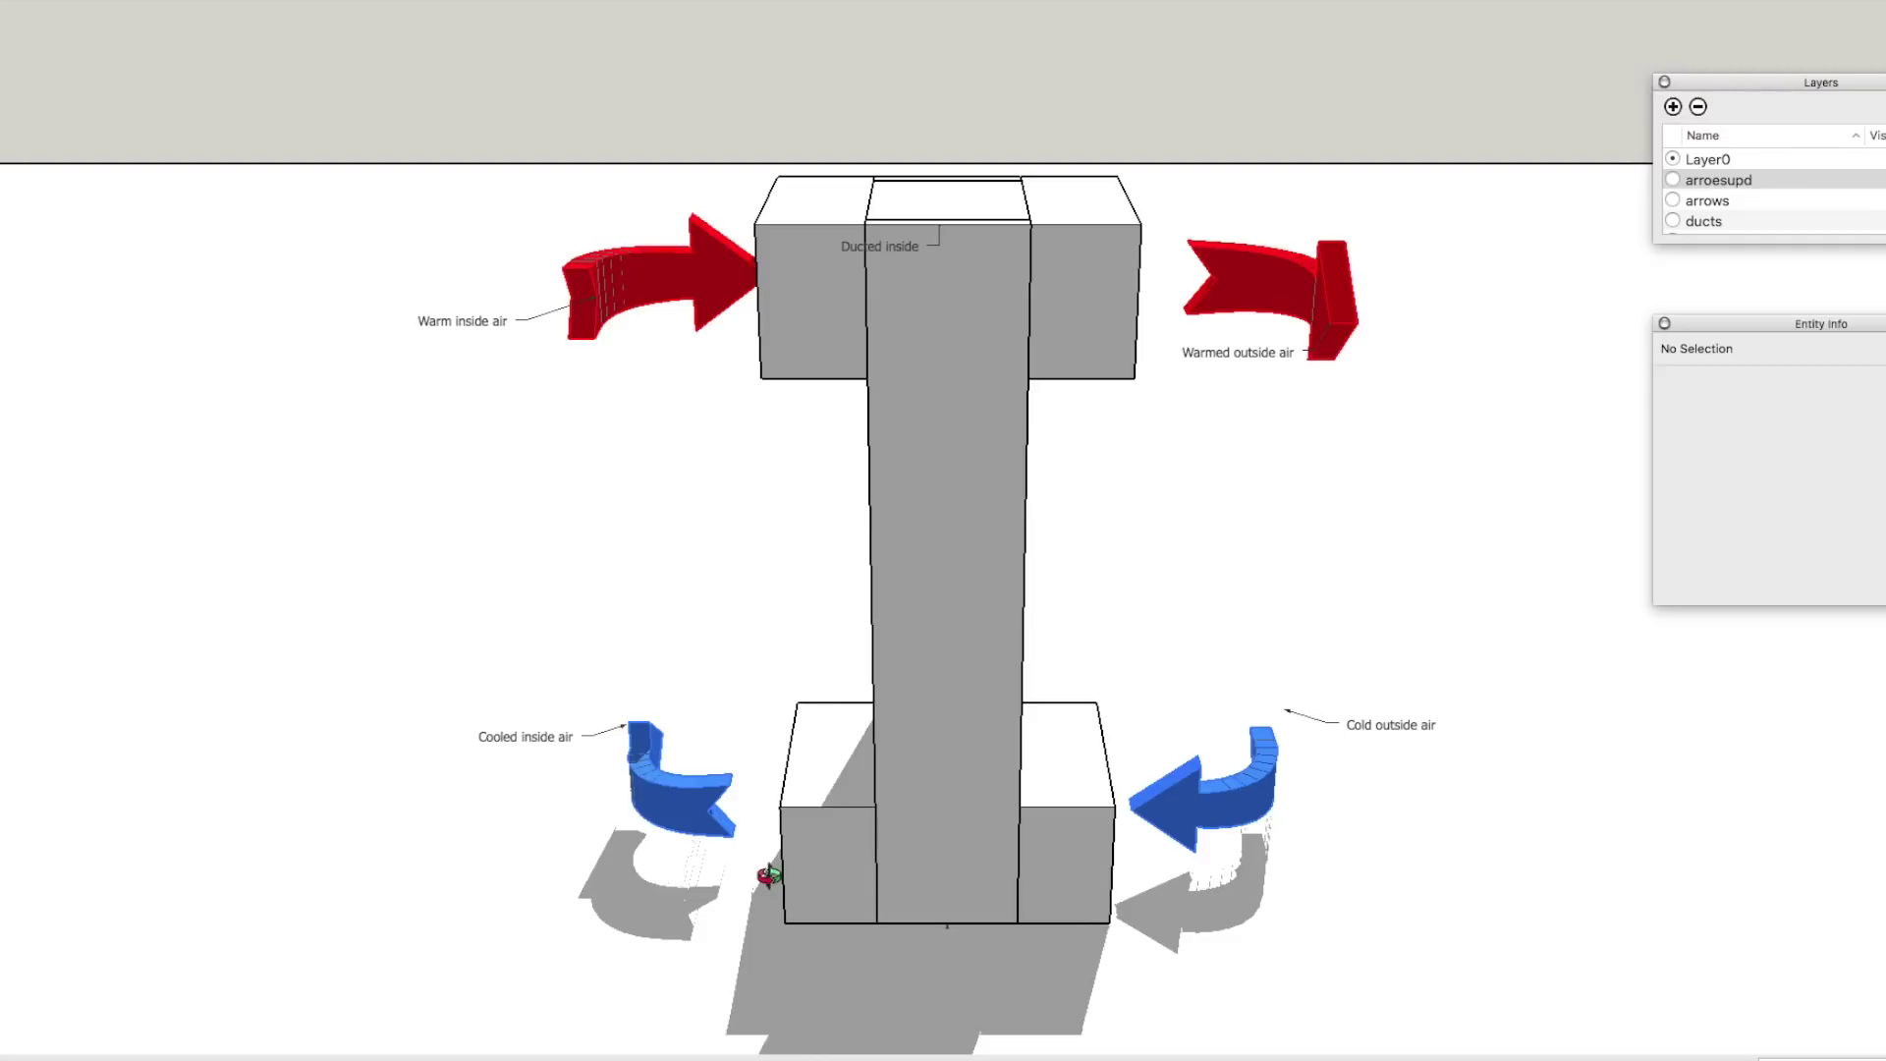
Orbit the duct tower into a front-right perspective view and zoom out to inspect it.
drag(770, 750, 1075, 675)
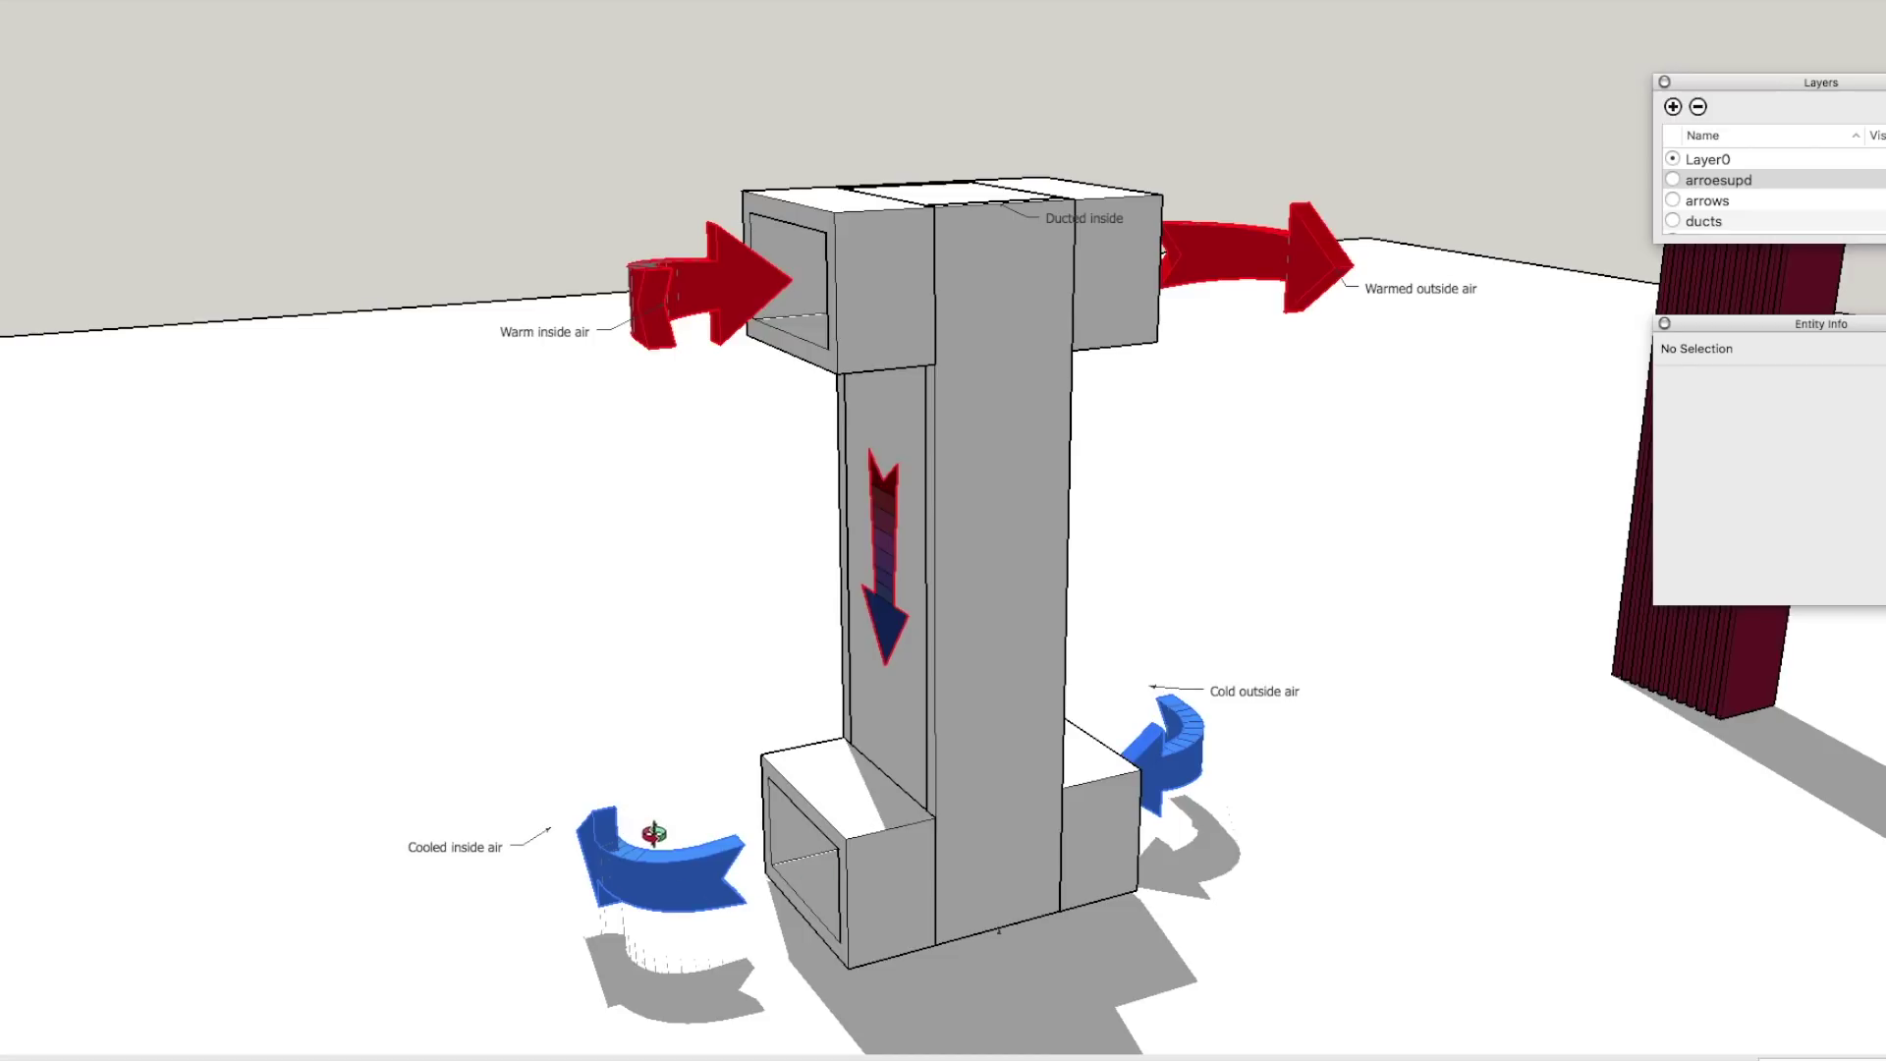
drag(560, 821, 433, 787)
drag(1131, 785, 1071, 804)
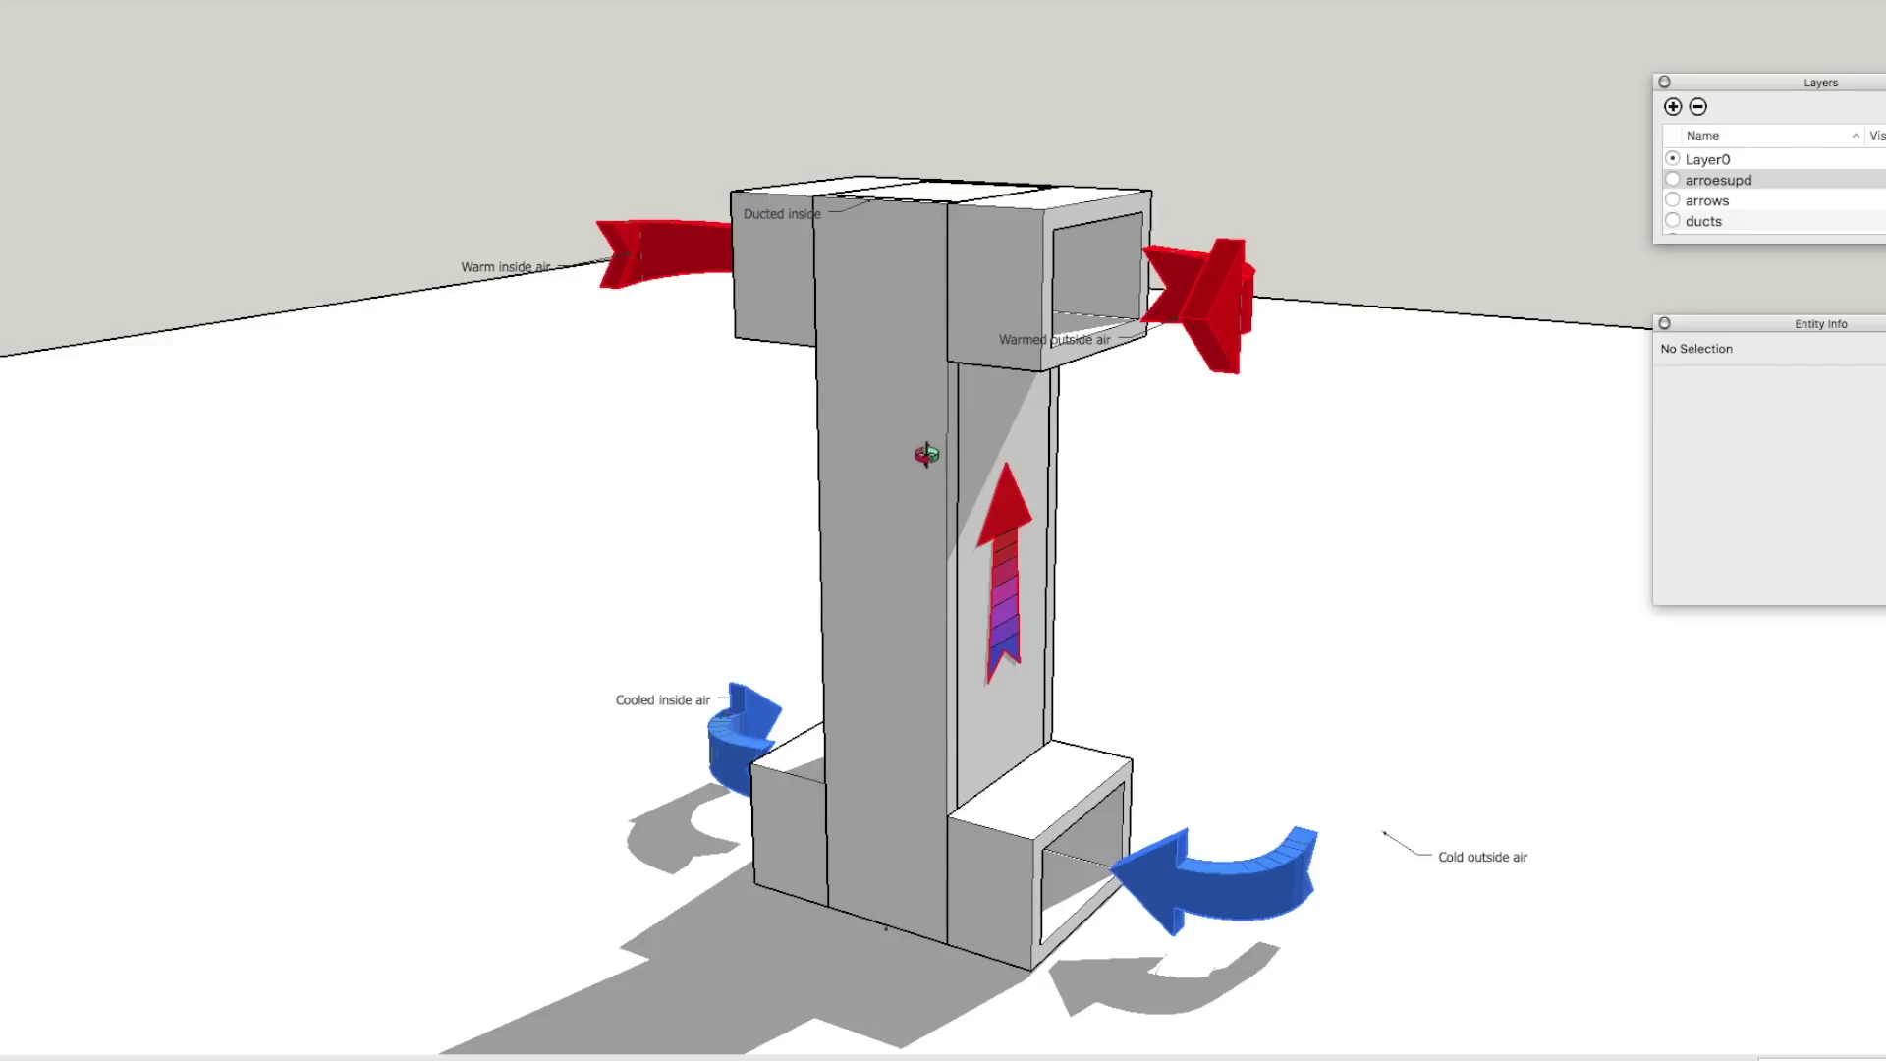
drag(896, 461, 988, 464)
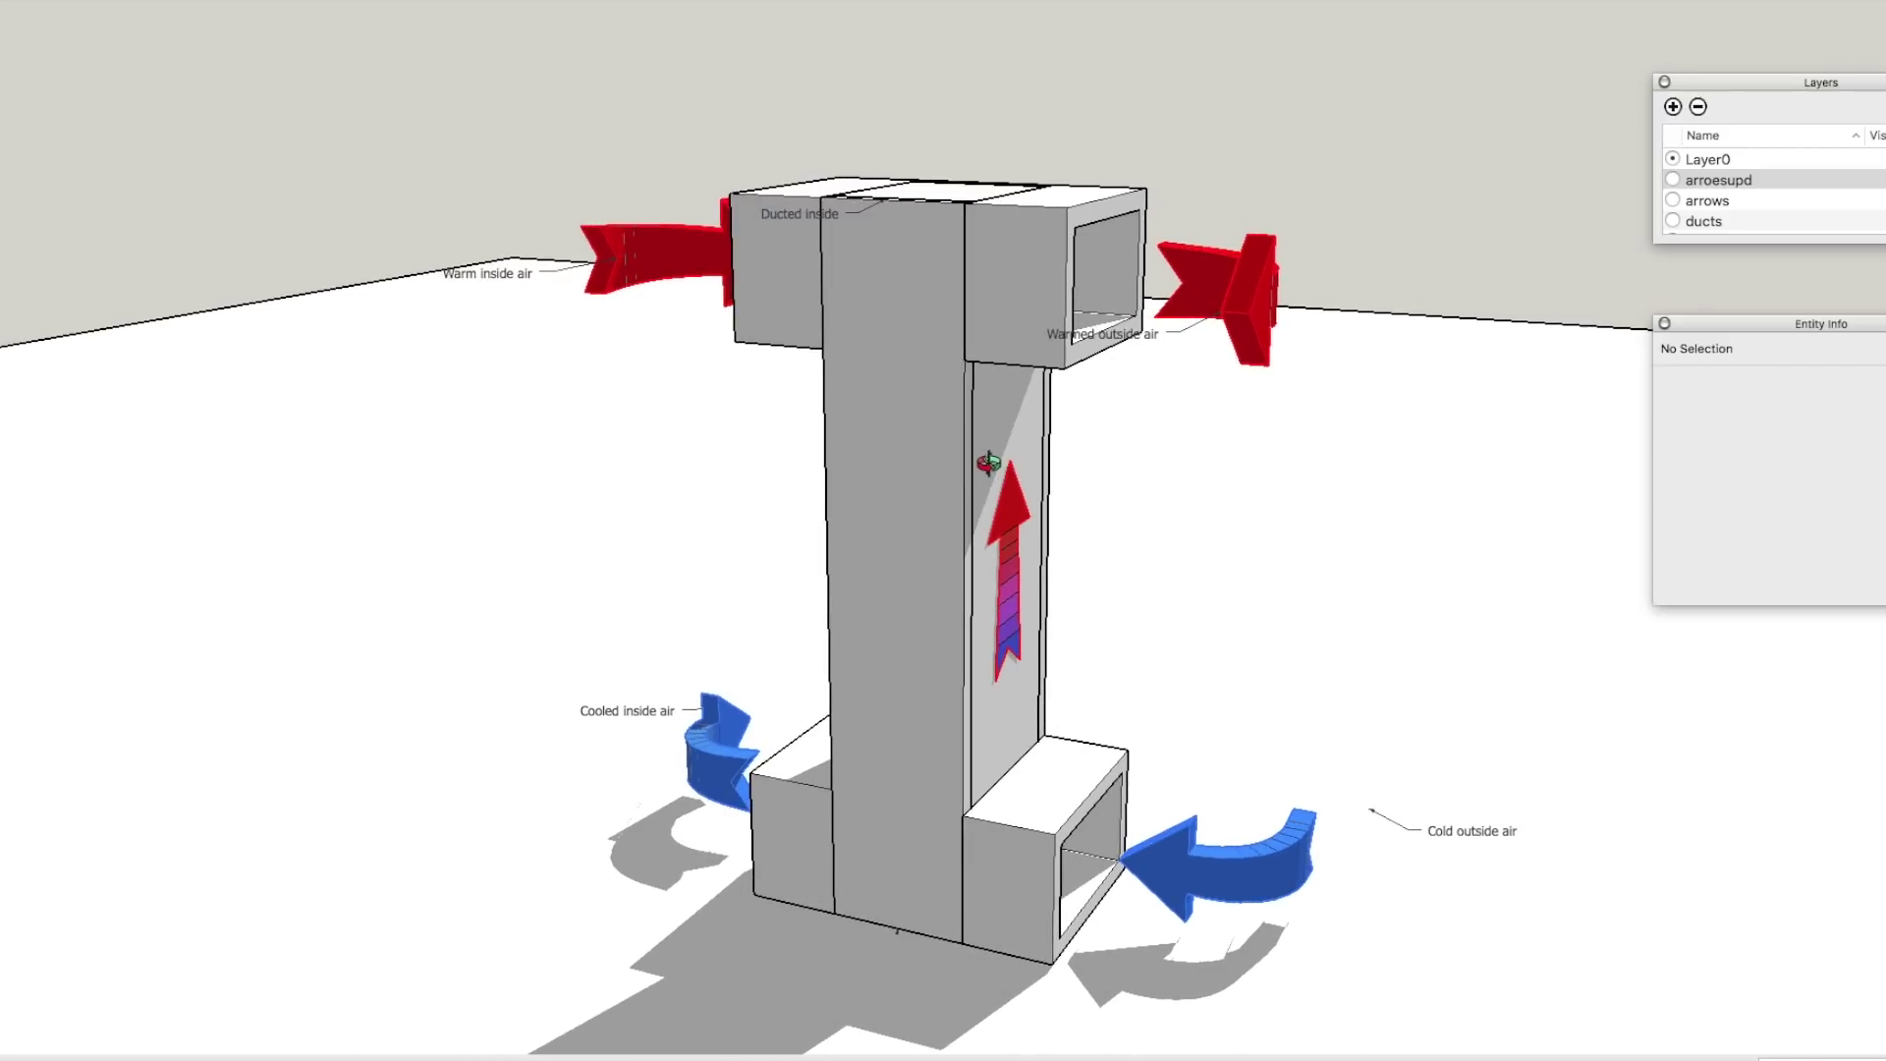
drag(953, 552, 1054, 548)
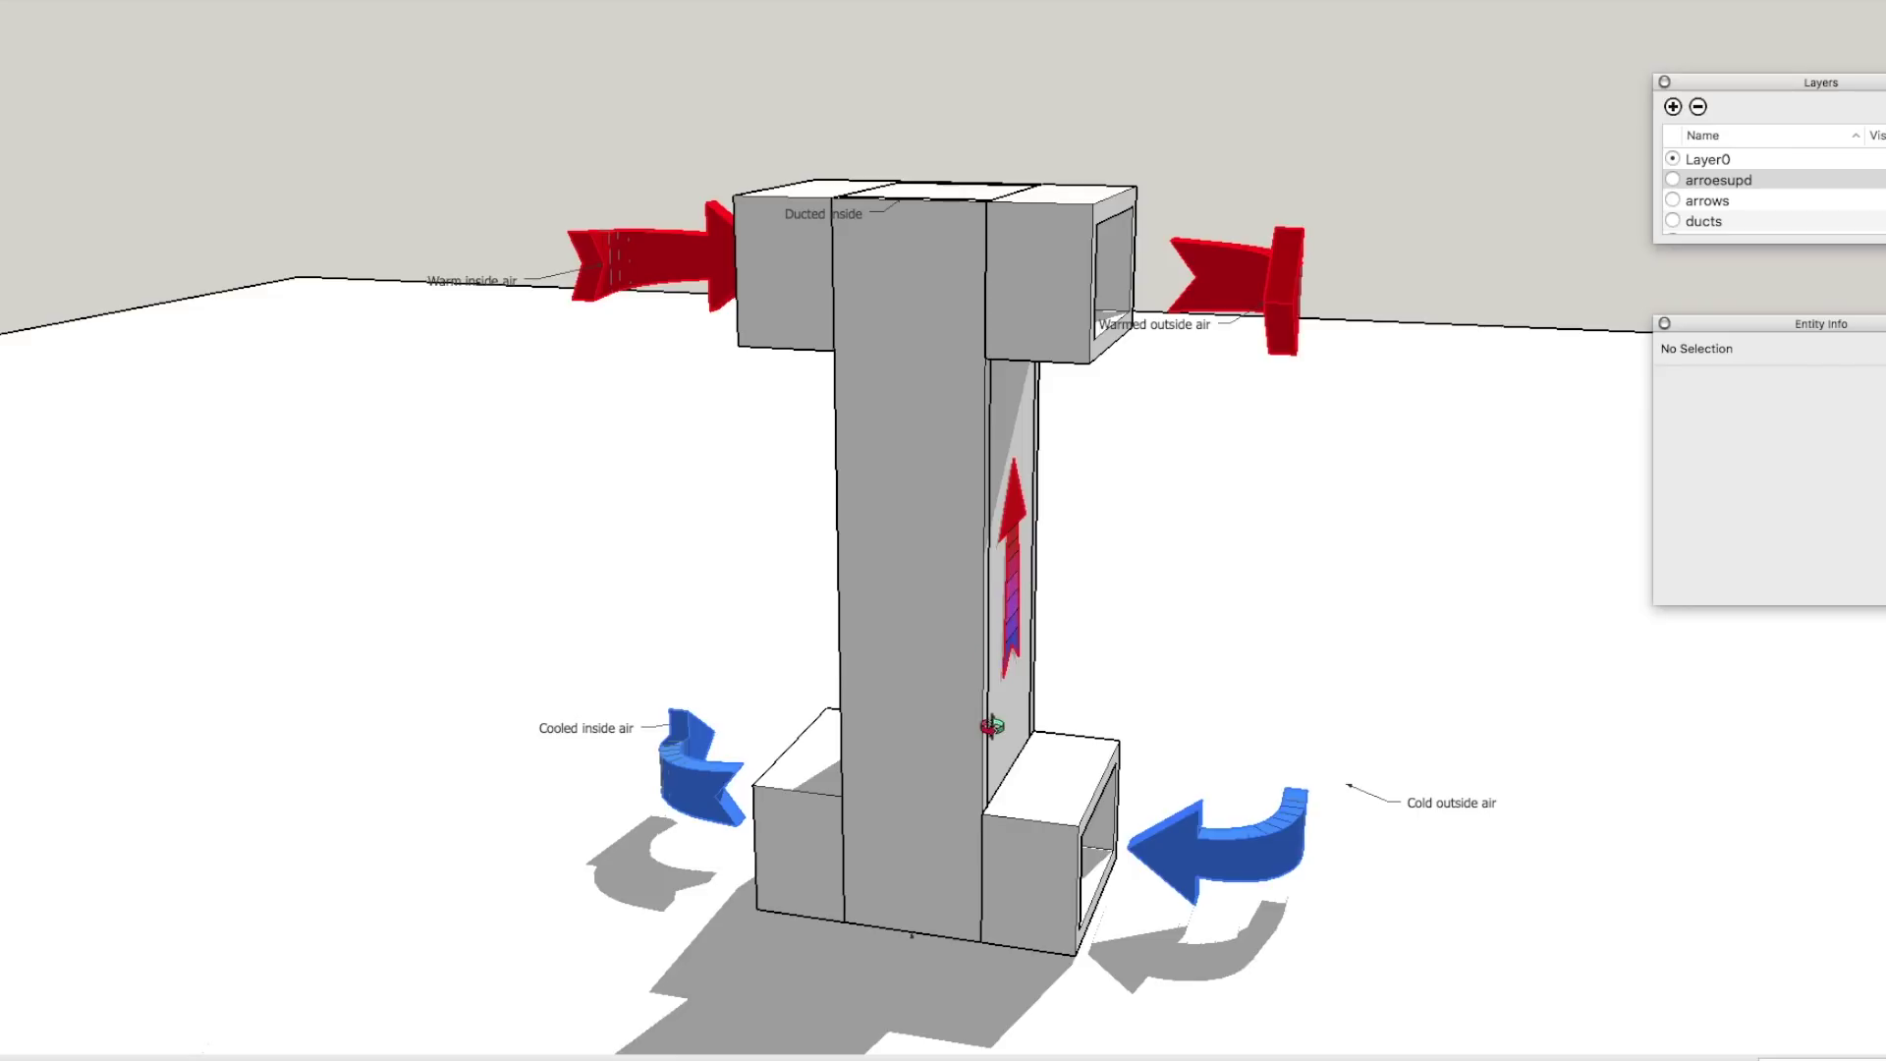
scroll(980, 784, down, 2)
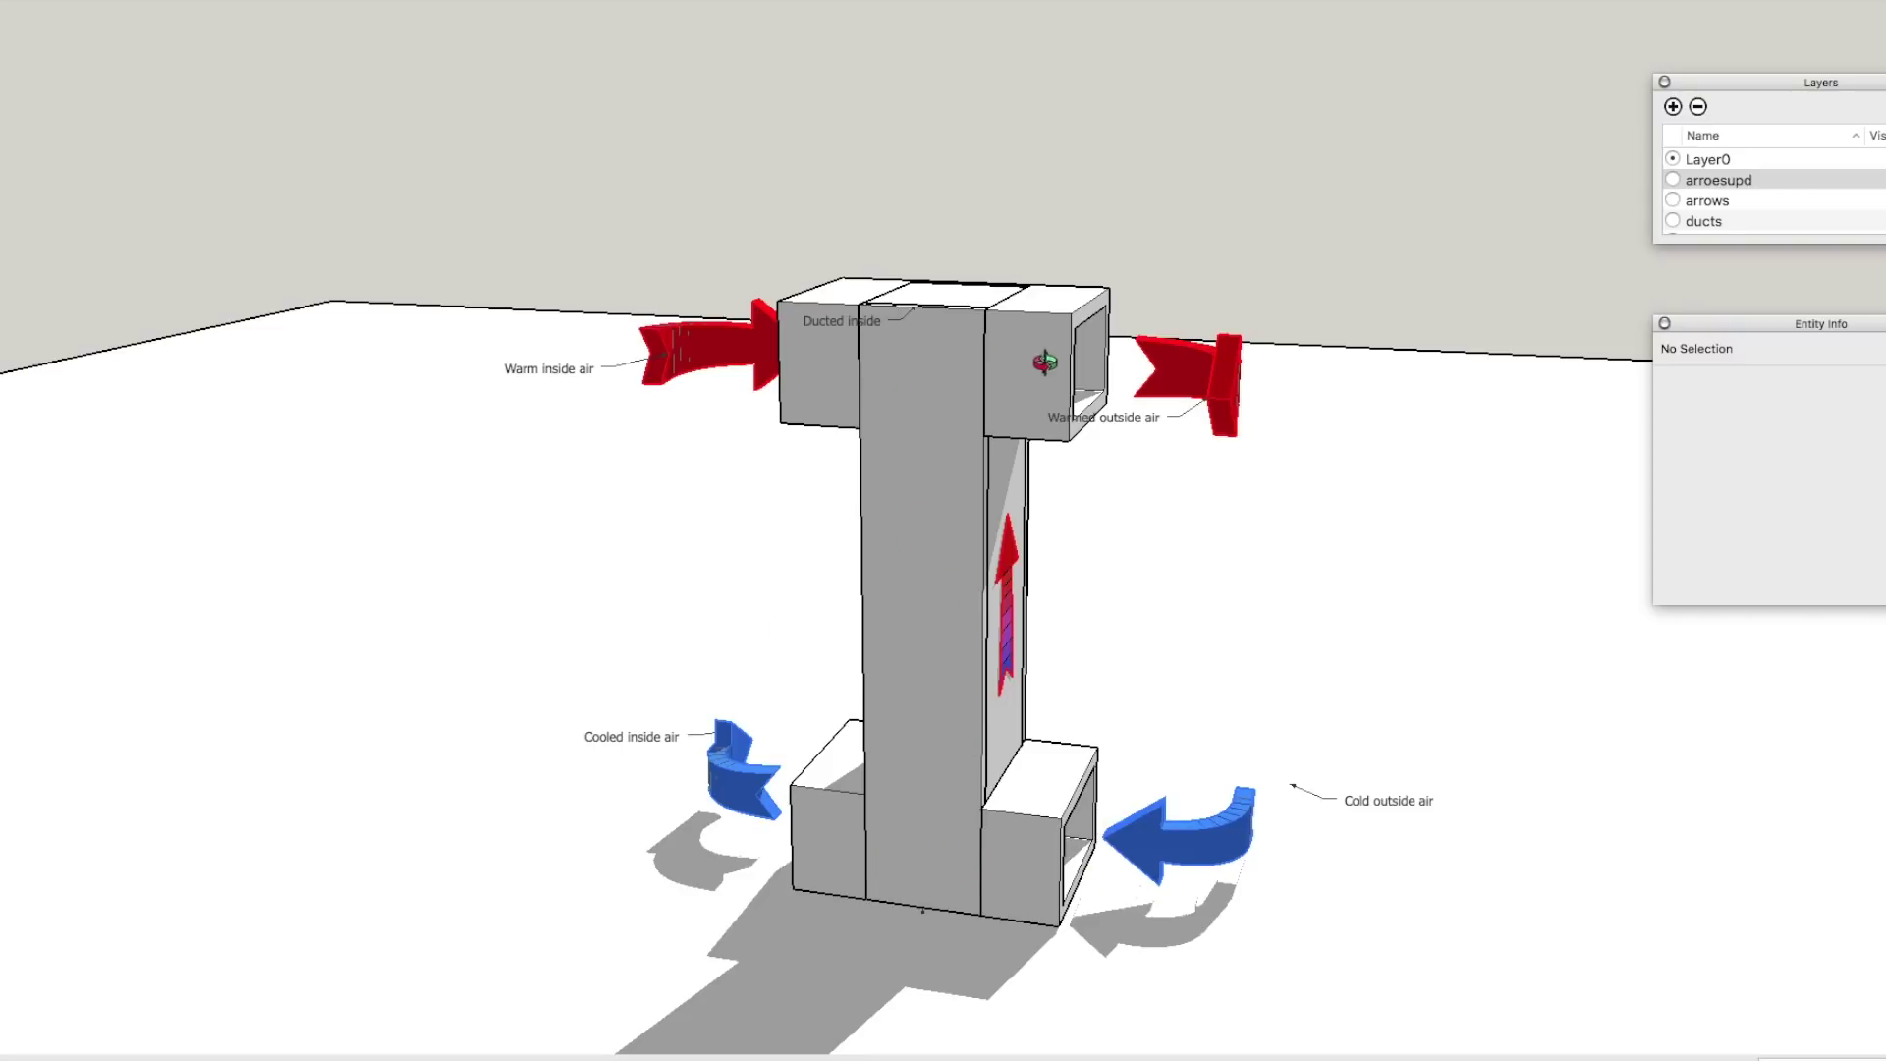
click(980, 425)
drag(981, 425, 1001, 425)
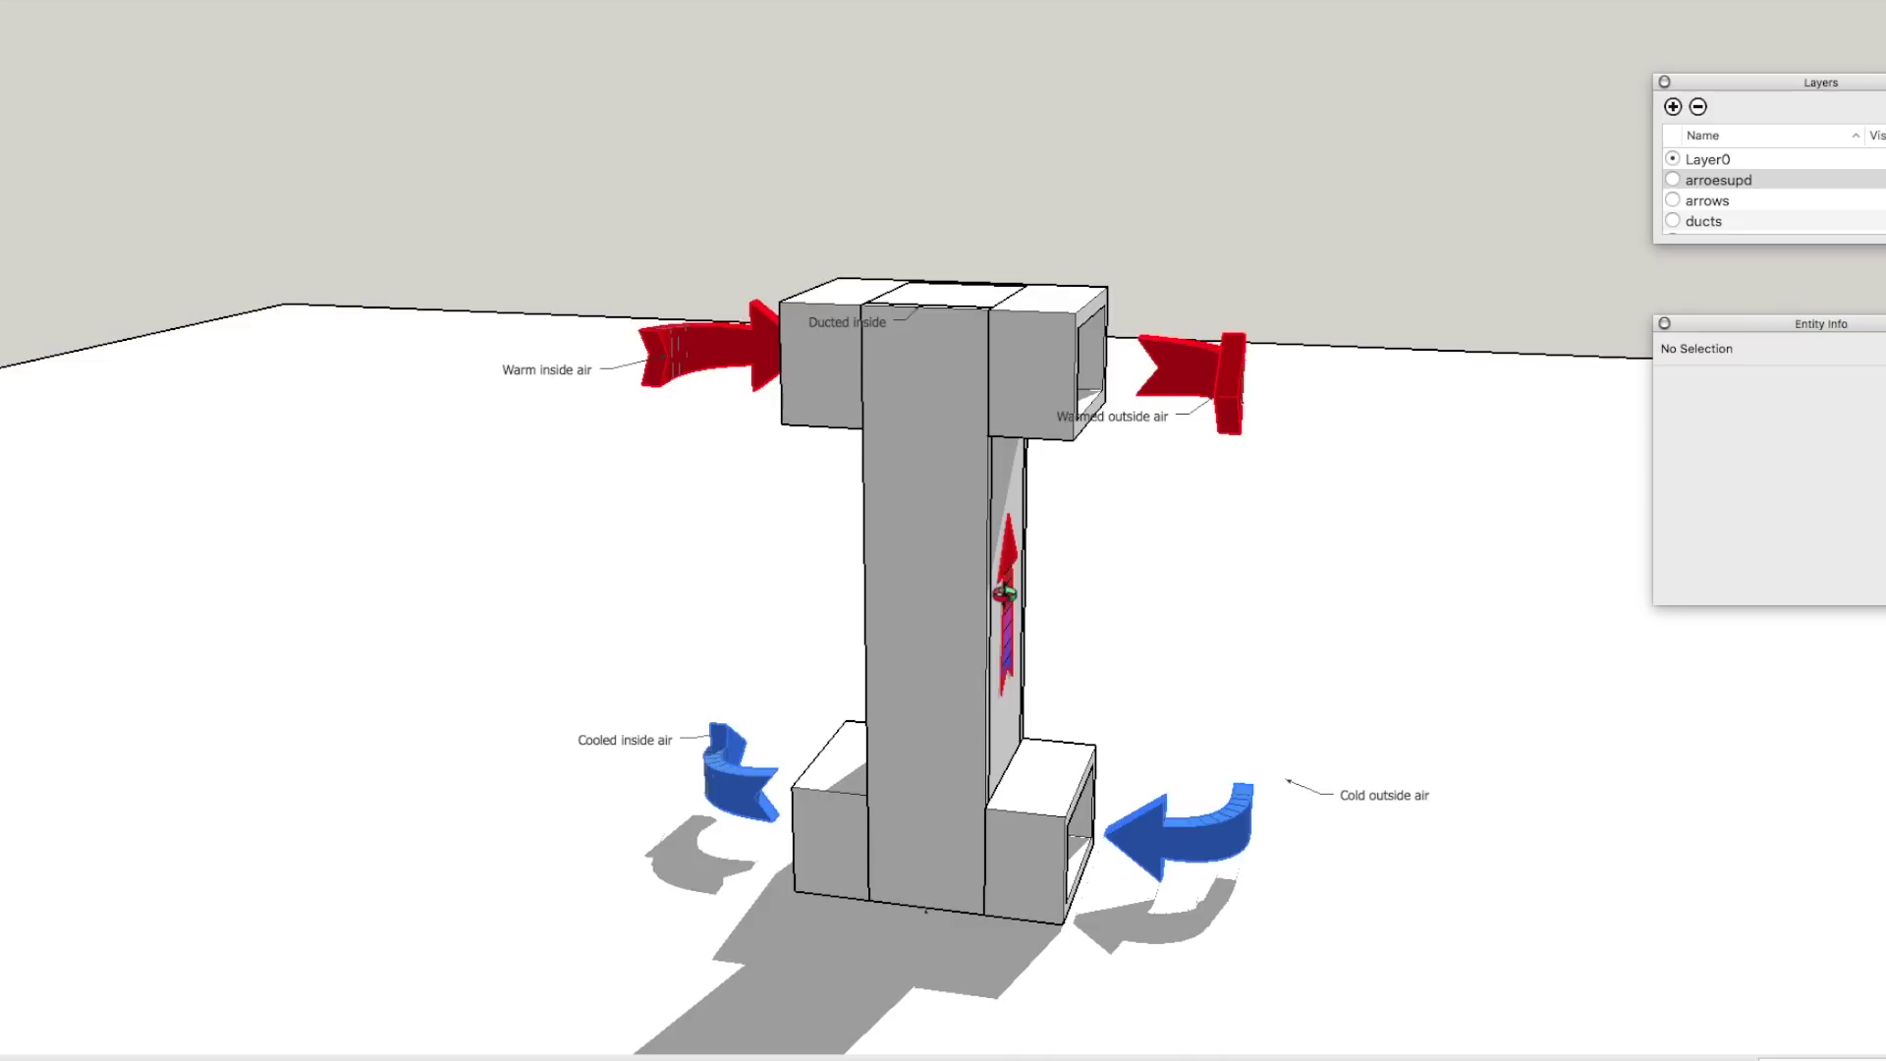
mouse_move(1004, 588)
mouse_down()
mouse_move(1106, 581)
mouse_move(1021, 587)
mouse_up()
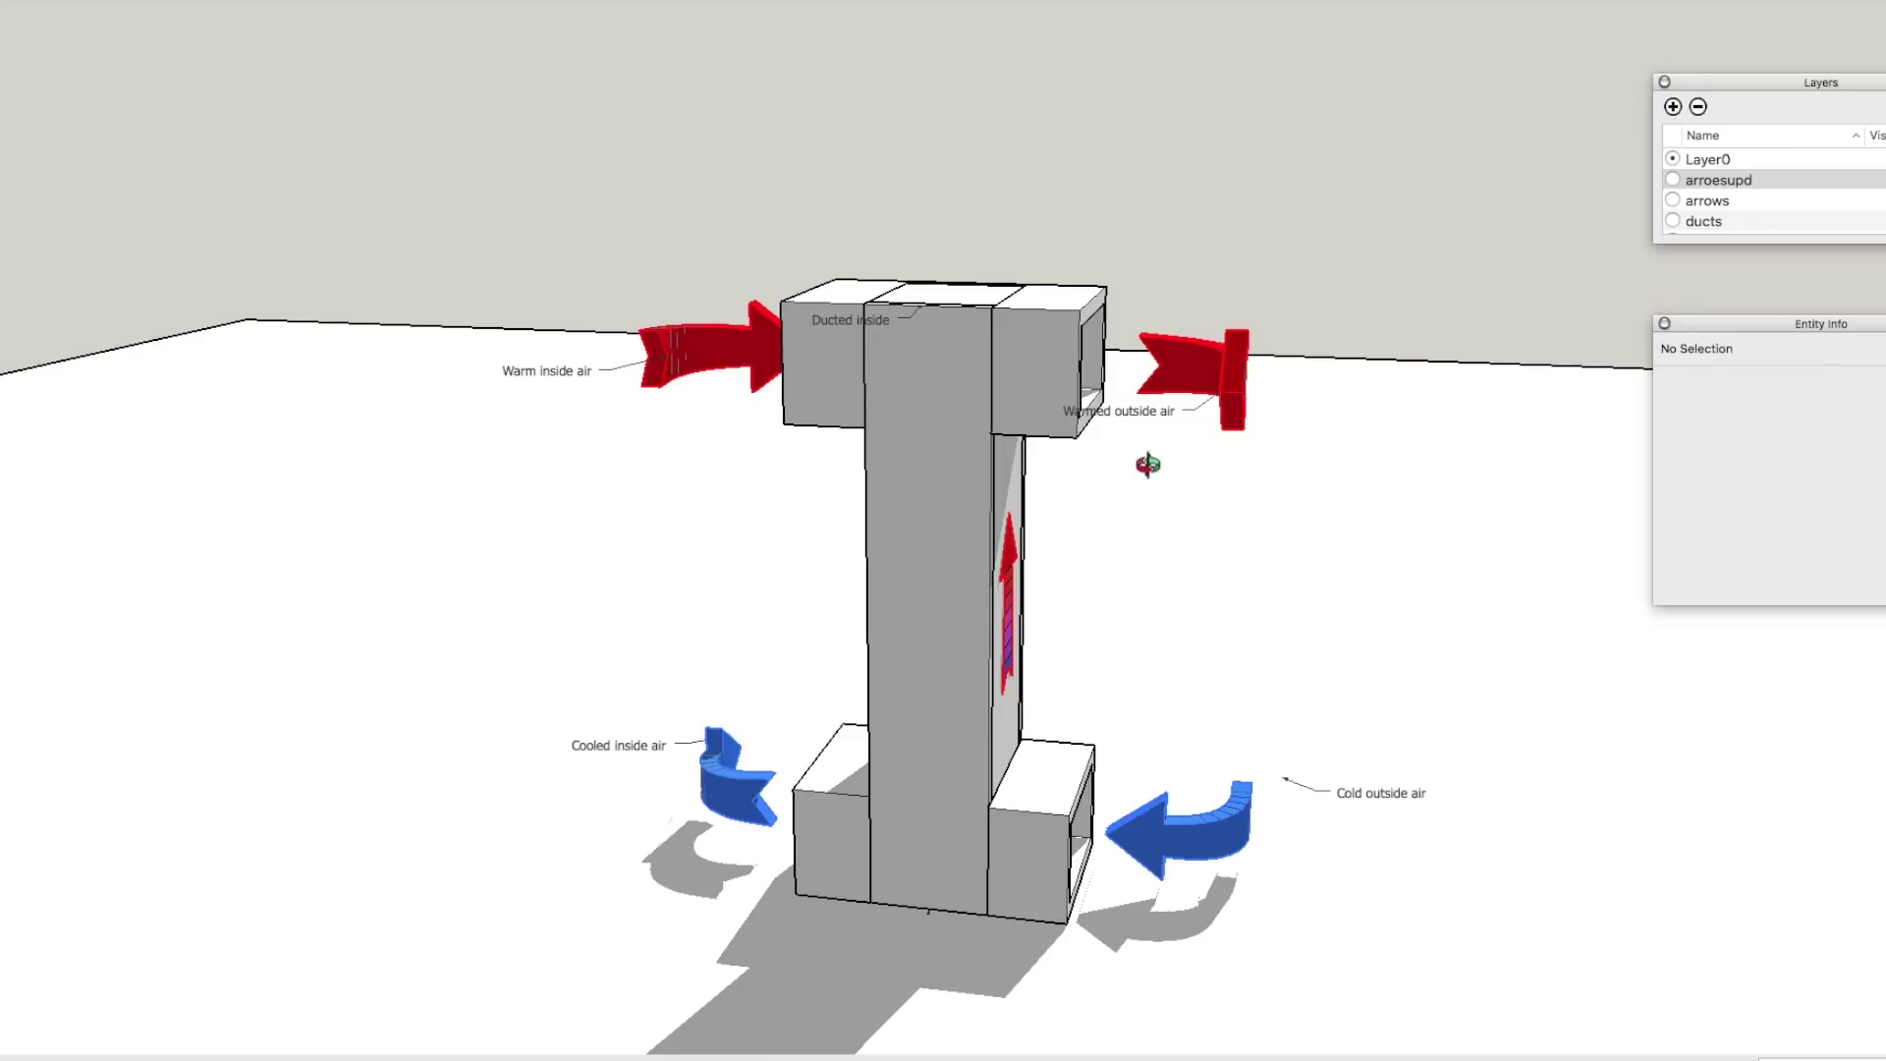
drag(1141, 551, 994, 555)
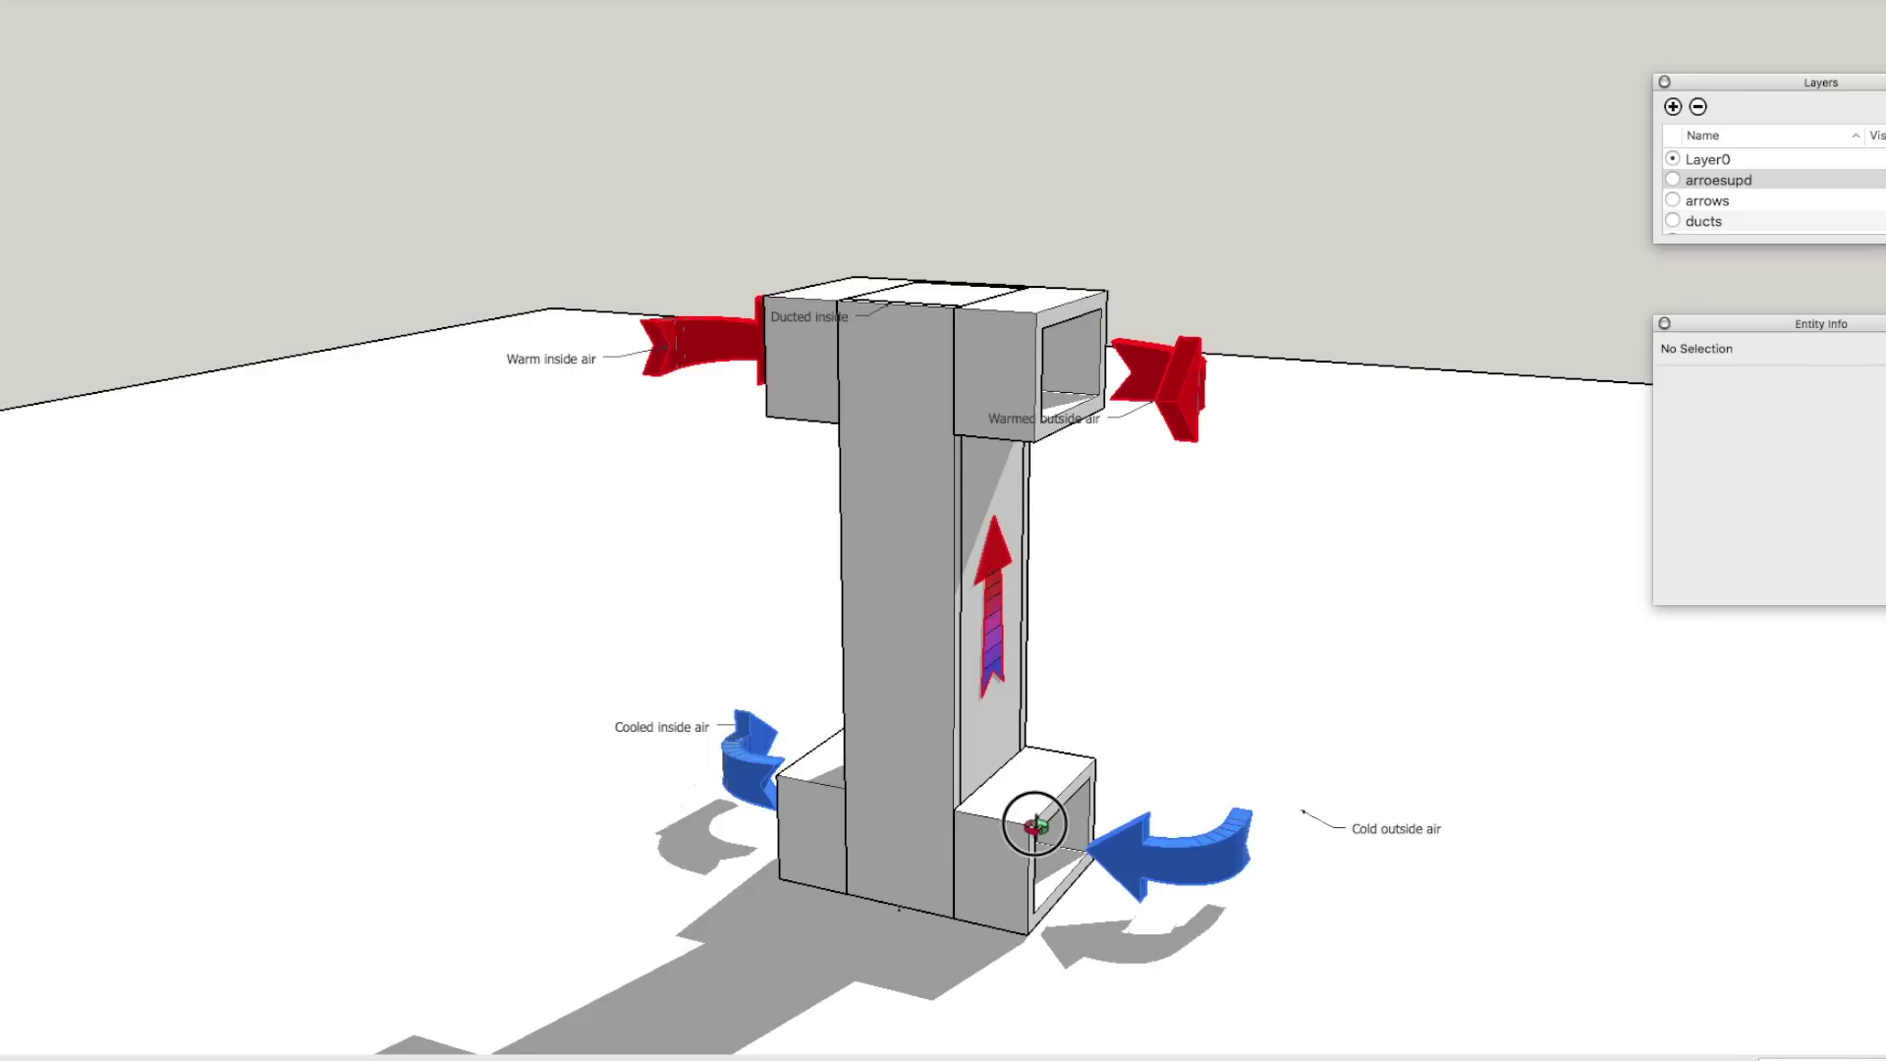
drag(1031, 821, 1185, 817)
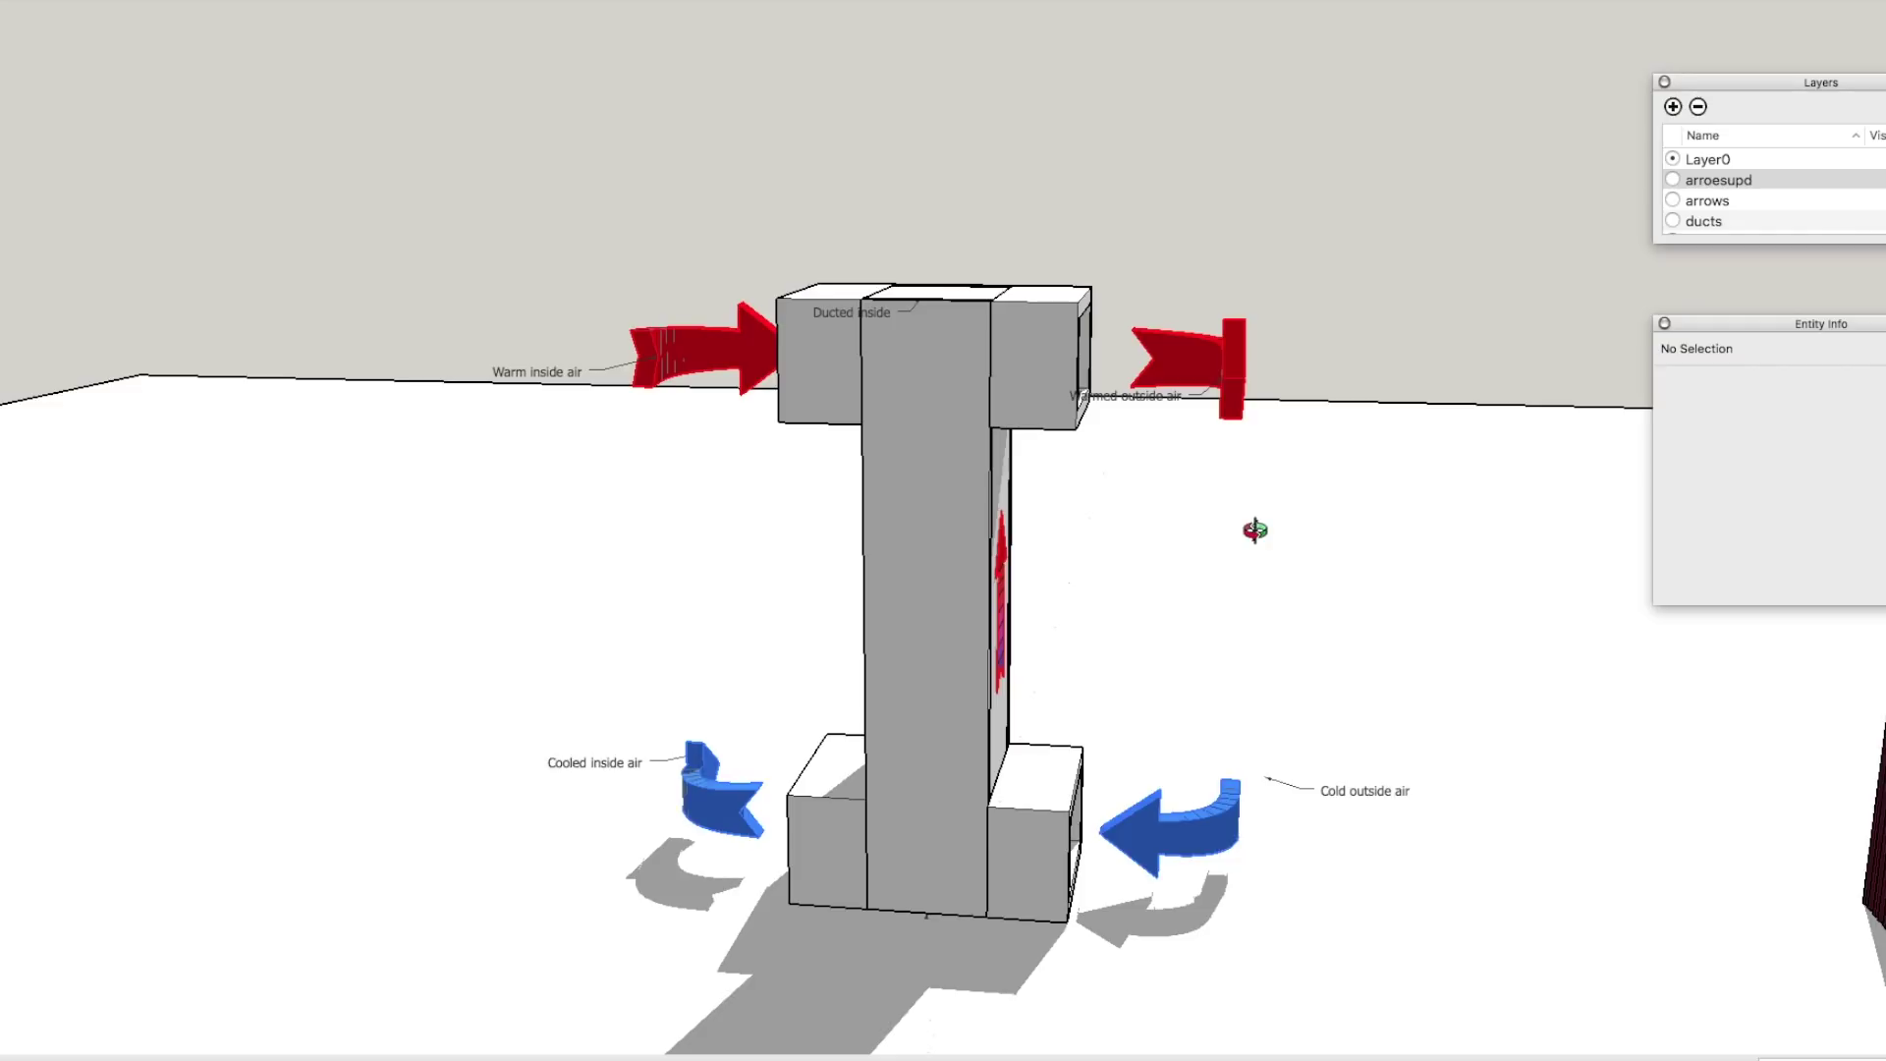
Orbit to the right side so the open duct ends and vertical red arrow are visible.
drag(1077, 610, 1263, 589)
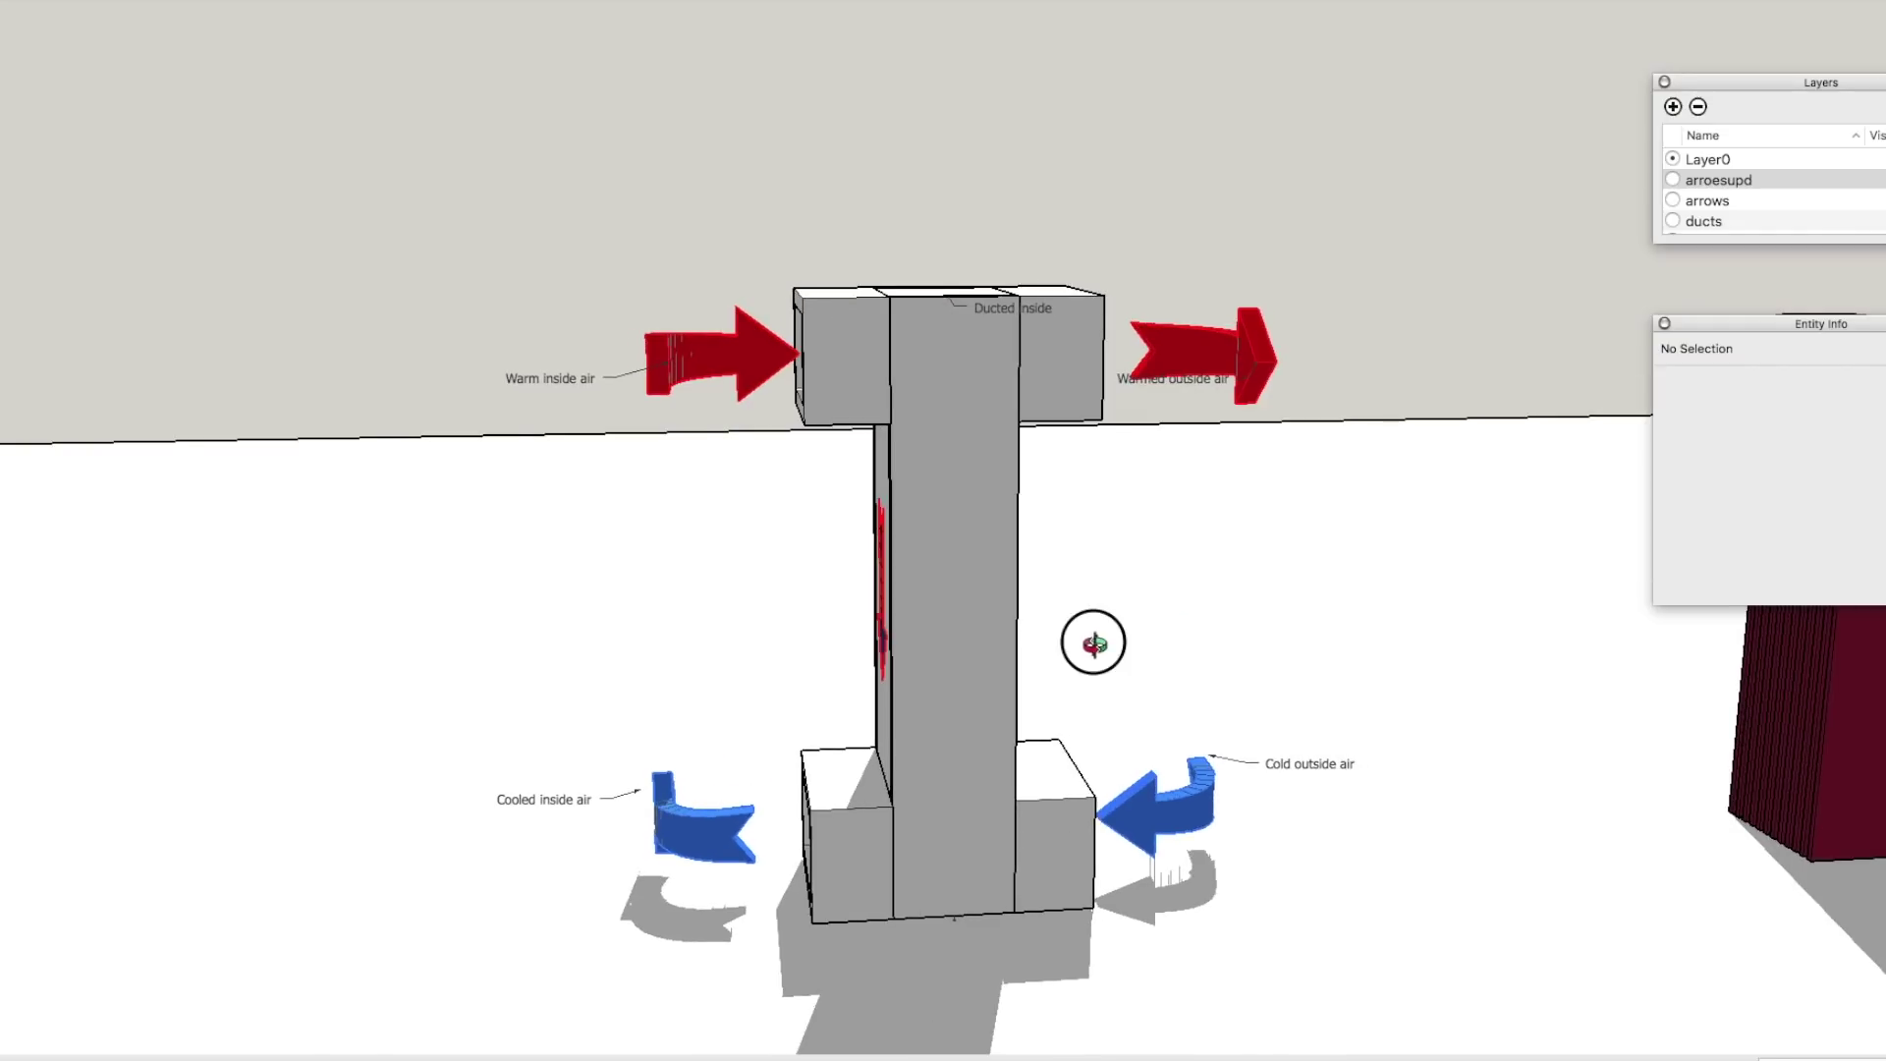
drag(1093, 643, 796, 640)
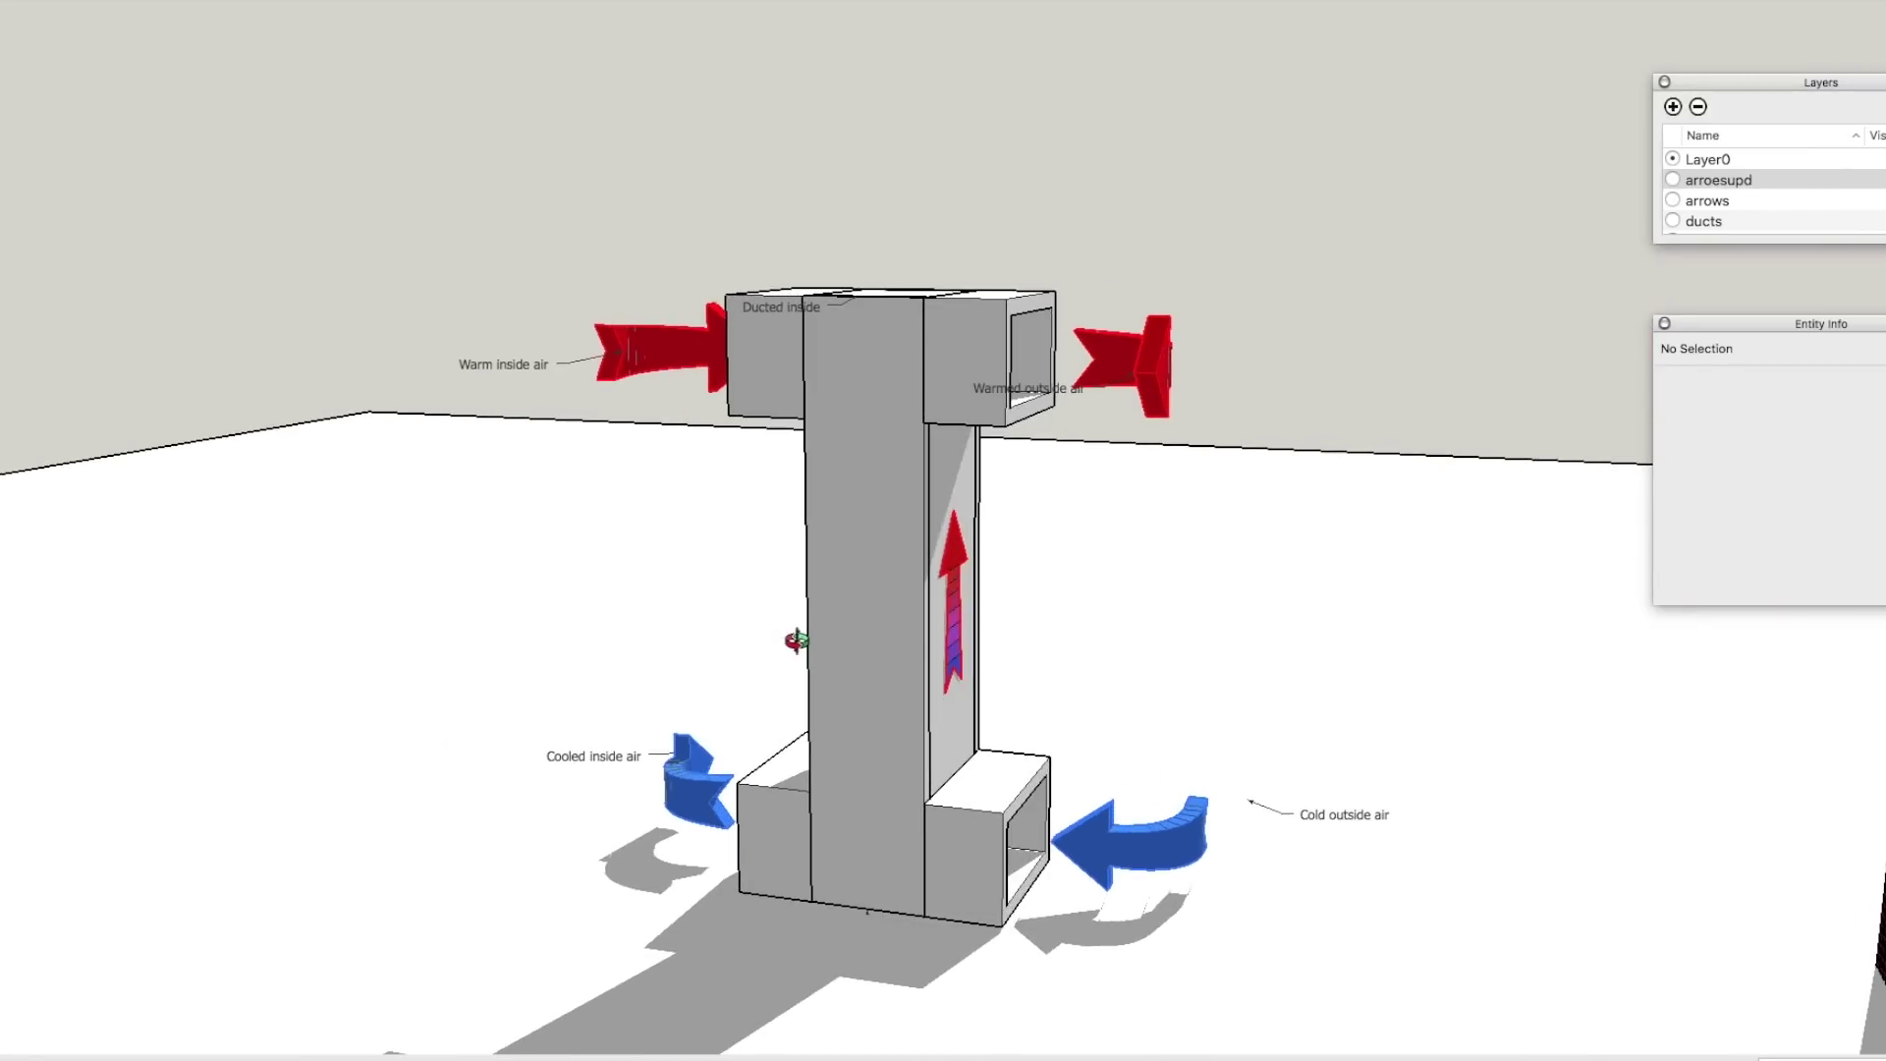
drag(1137, 623, 890, 692)
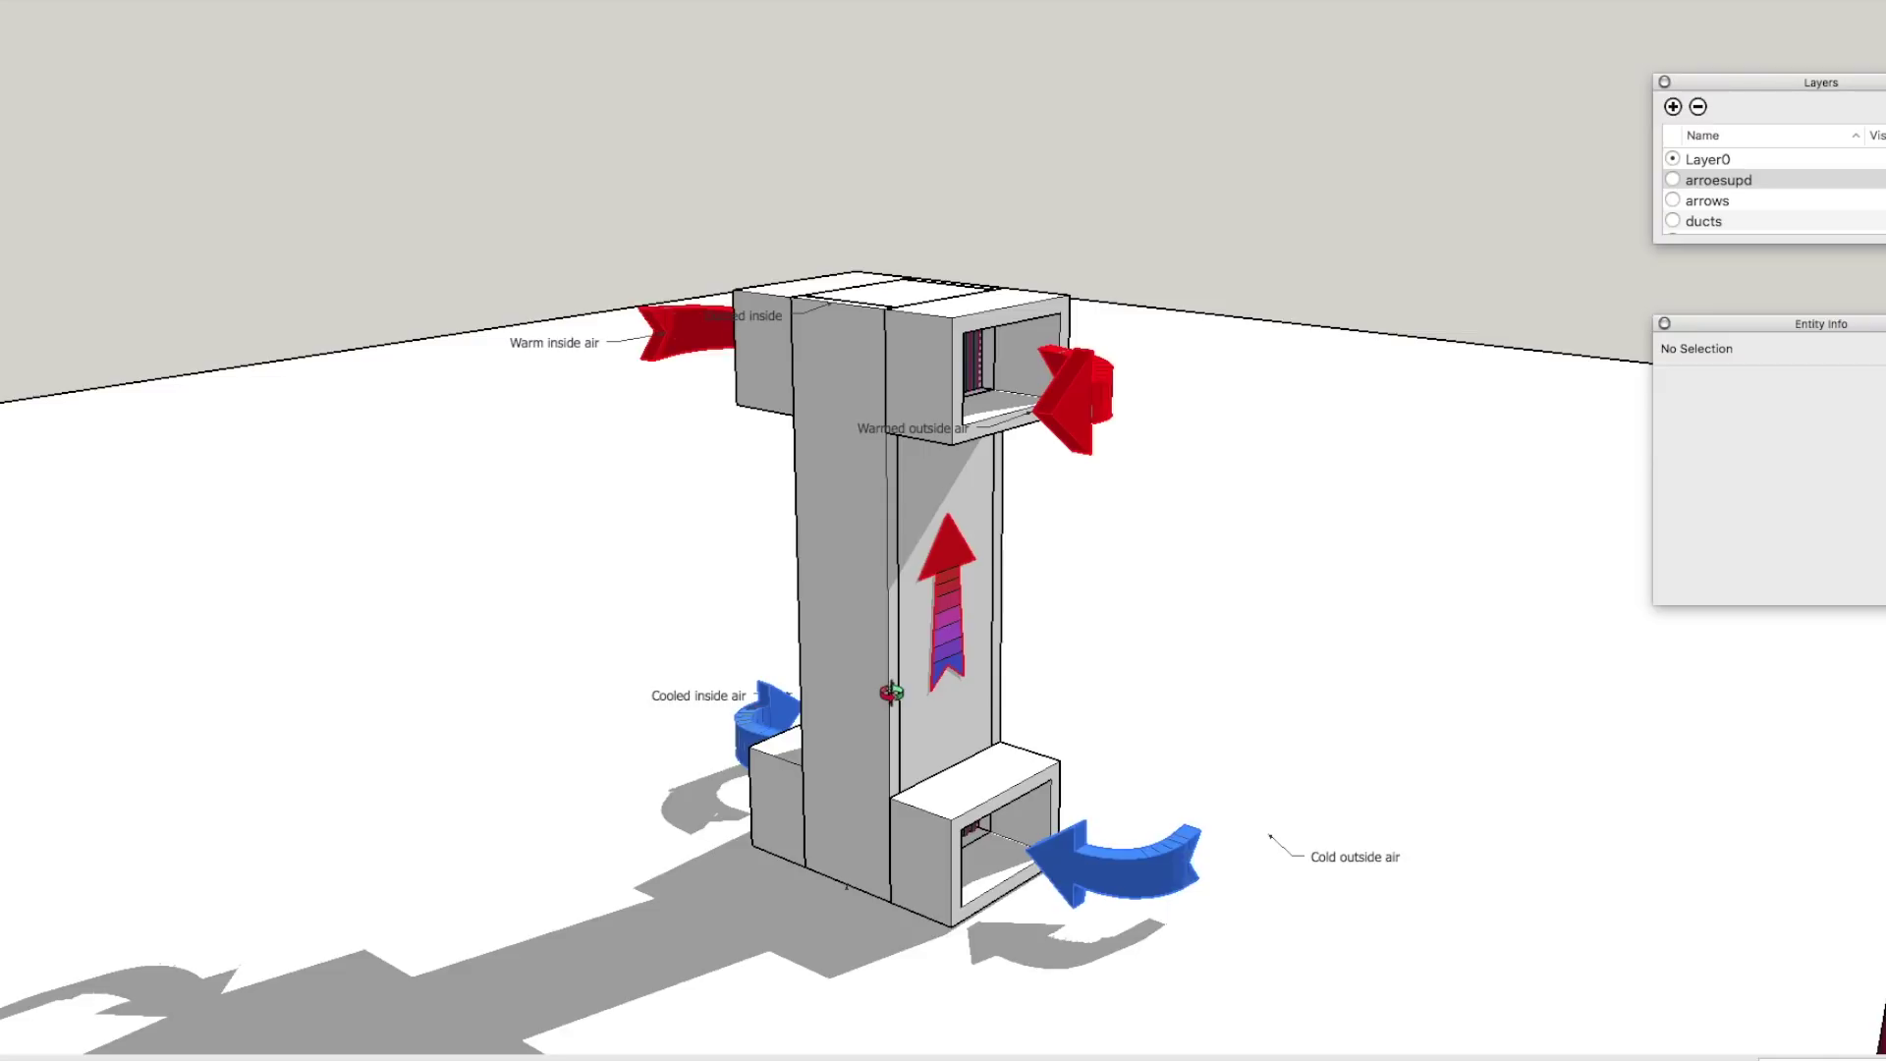
middle_drag(892, 692, 909, 696)
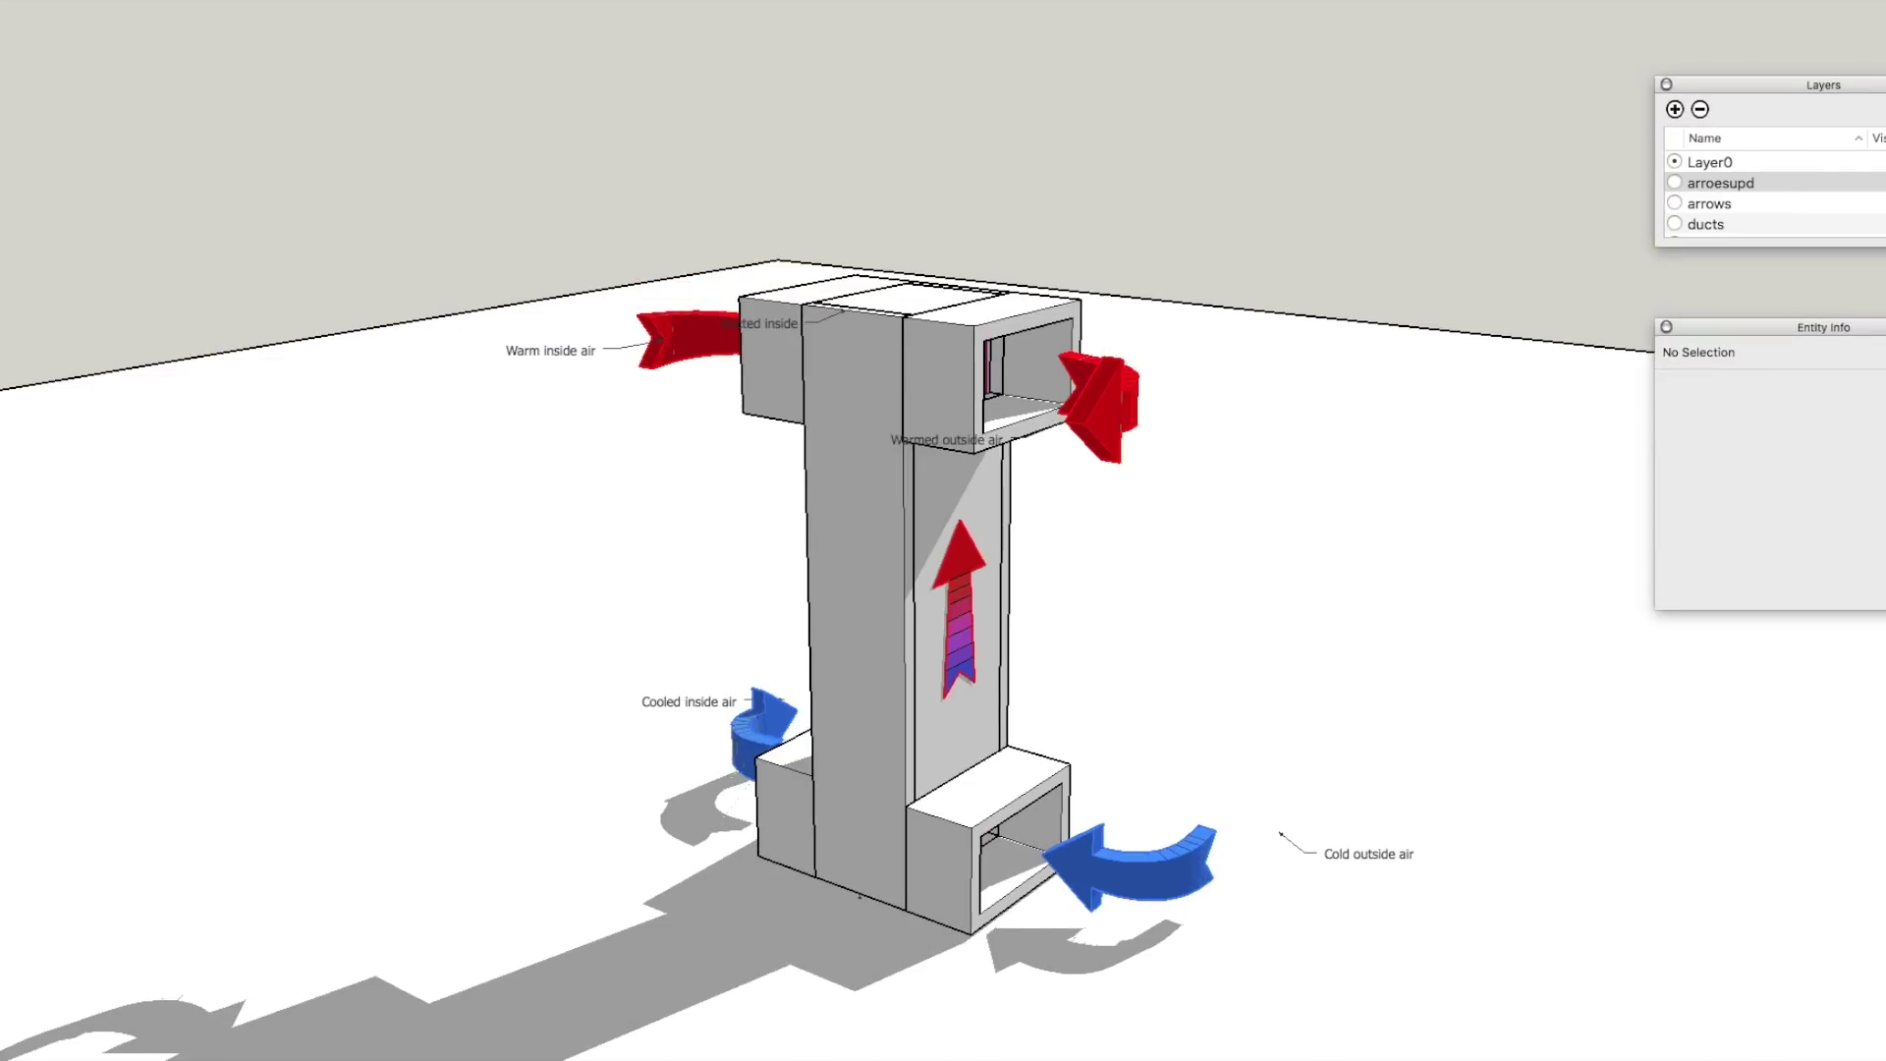